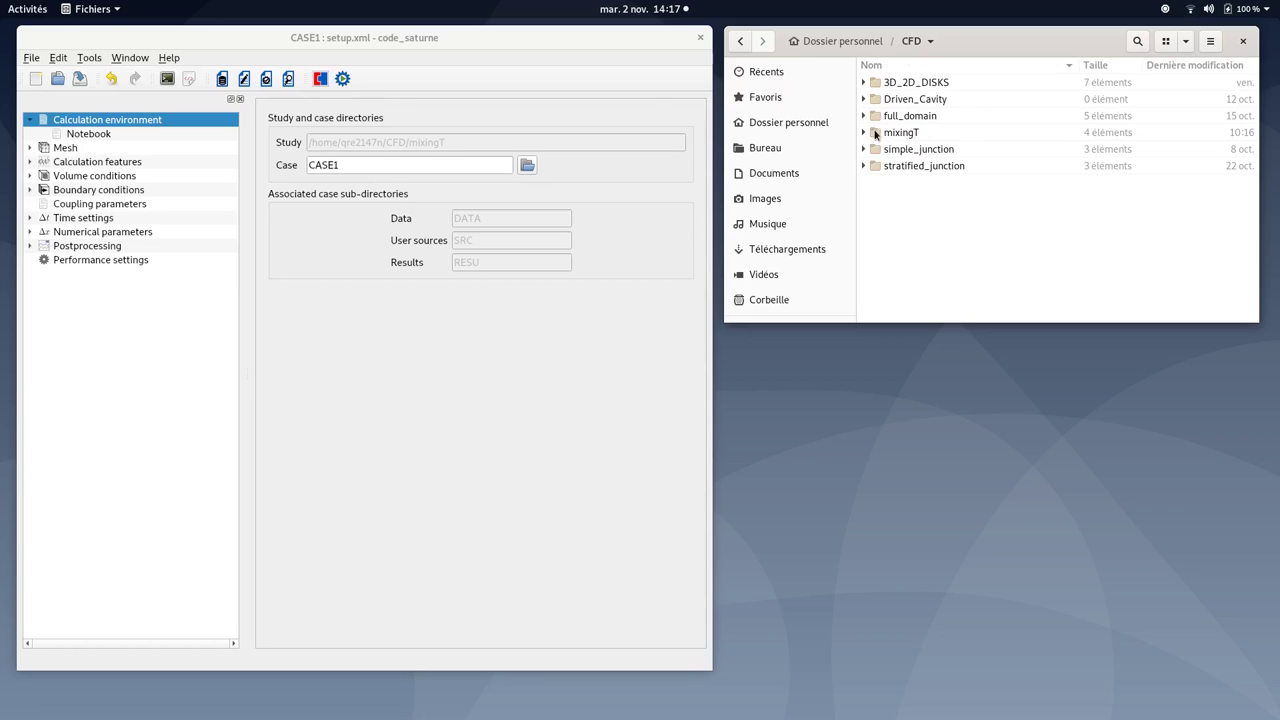
Step: Check the .med mesh file in mixingT's MESH folder, then close Files and centre code_saturne
{"action": "double_click", "coordinate": [876, 134]}
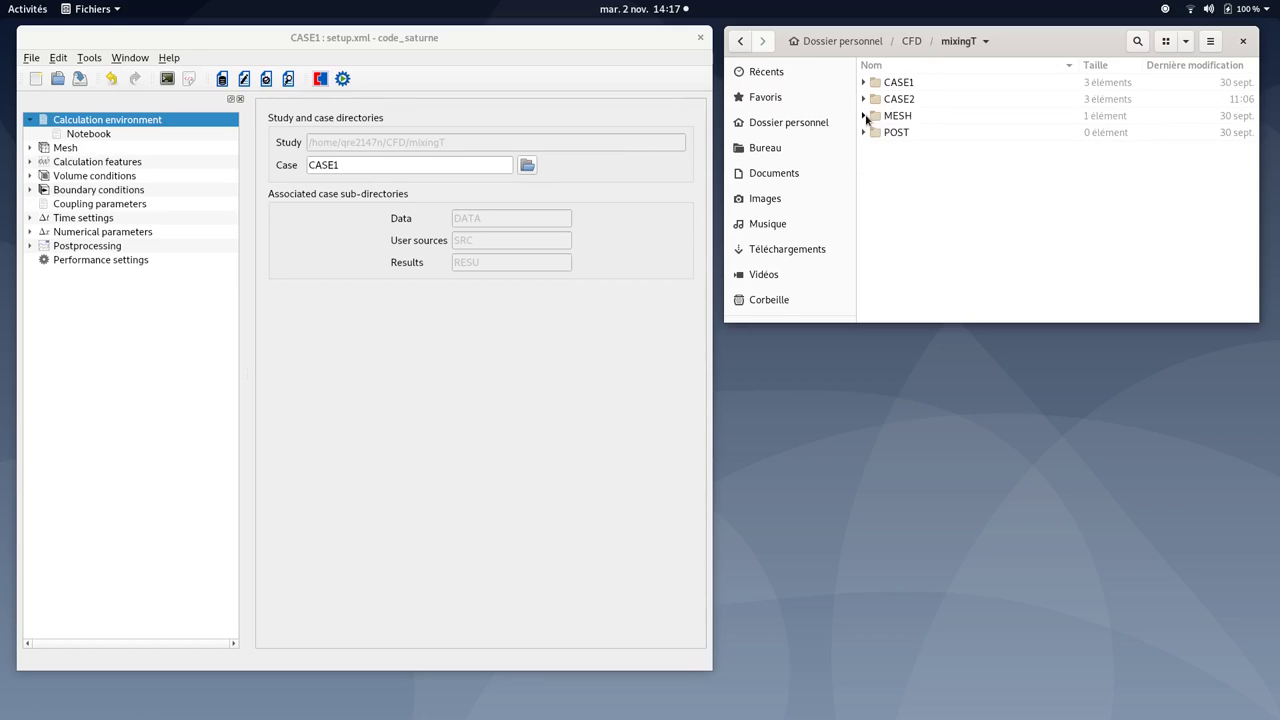
{"action": "left_click", "coordinate": [865, 116]}
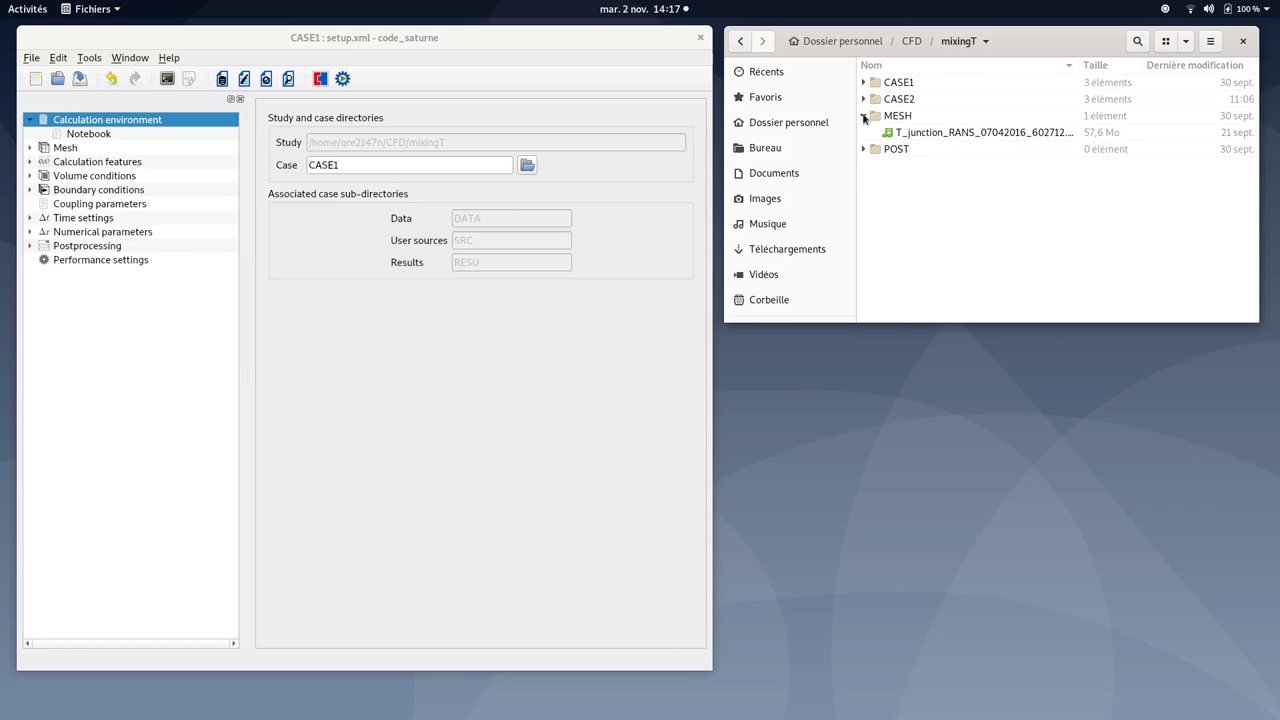
{"action": "left_click", "coordinate": [864, 118]}
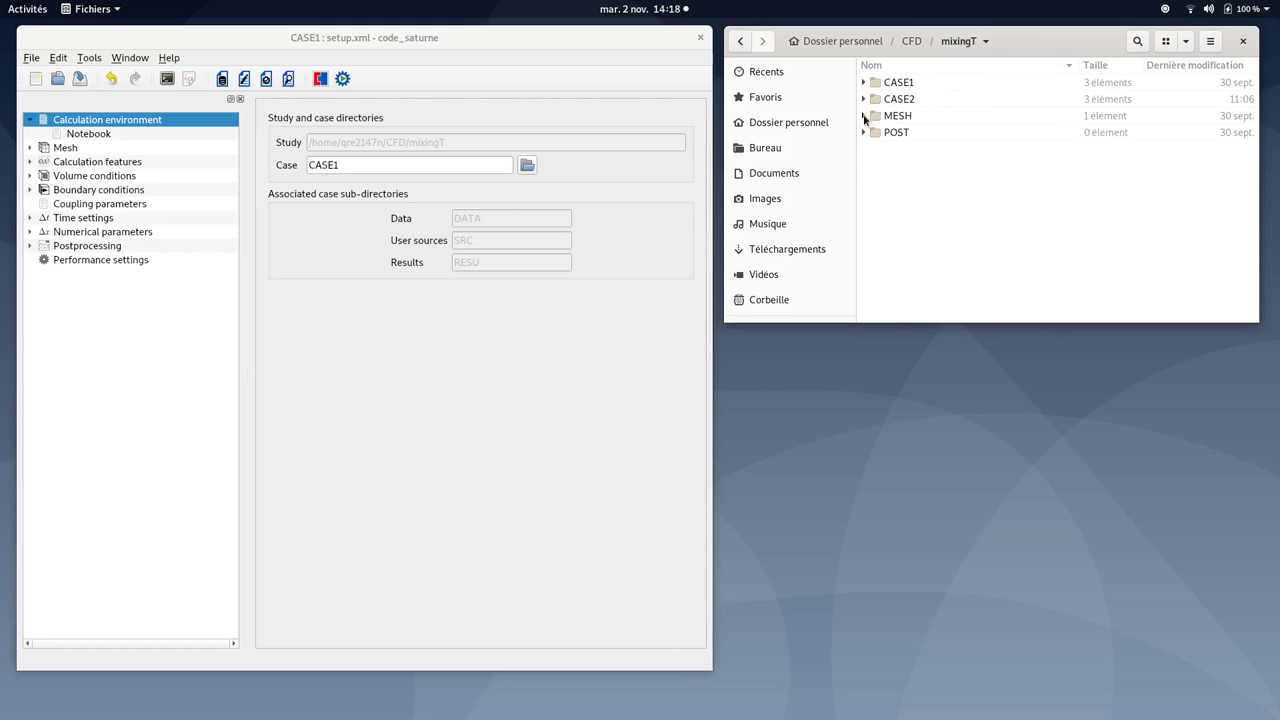
{"action": "left_click", "coordinate": [1243, 41]}
{"action": "left_click_drag", "start_coordinate": [424, 38], "coordinate": [695, 39]}
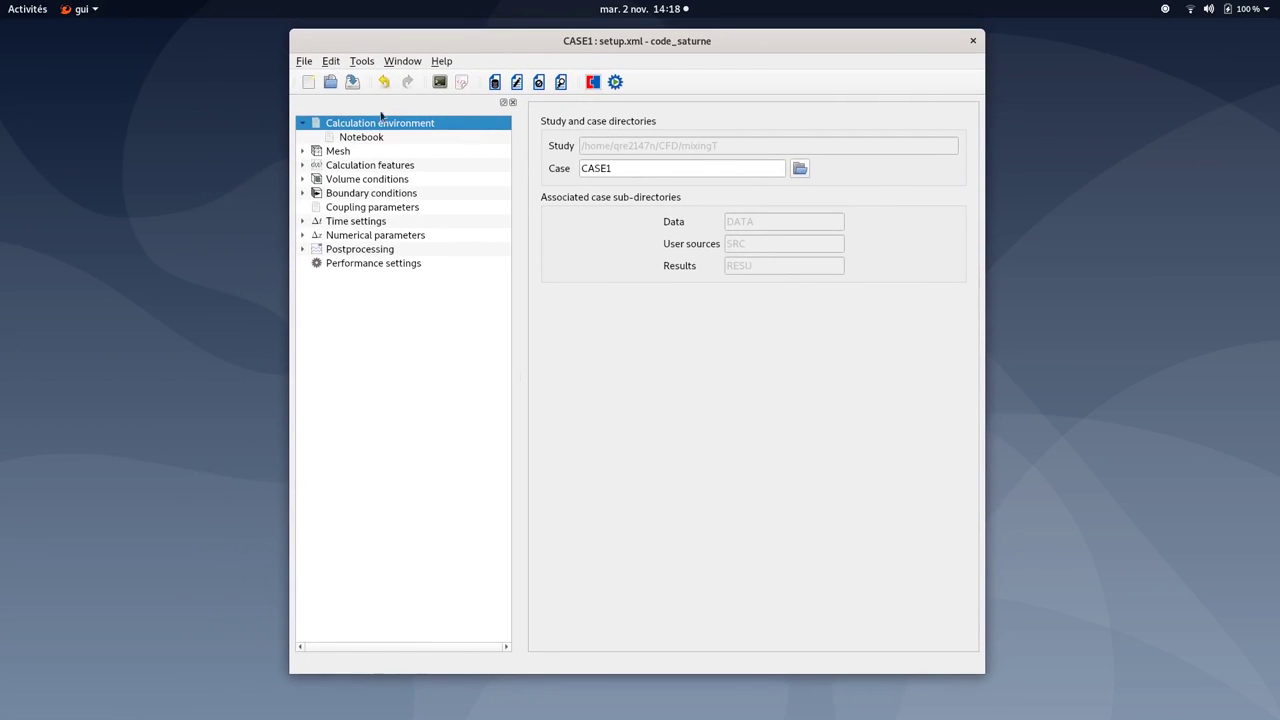
Step: Review the T_junction .med mesh input, the volume zones, and boundary zones inlet_1, inlet_2, outlet, wall
{"action": "left_click", "coordinate": [303, 124]}
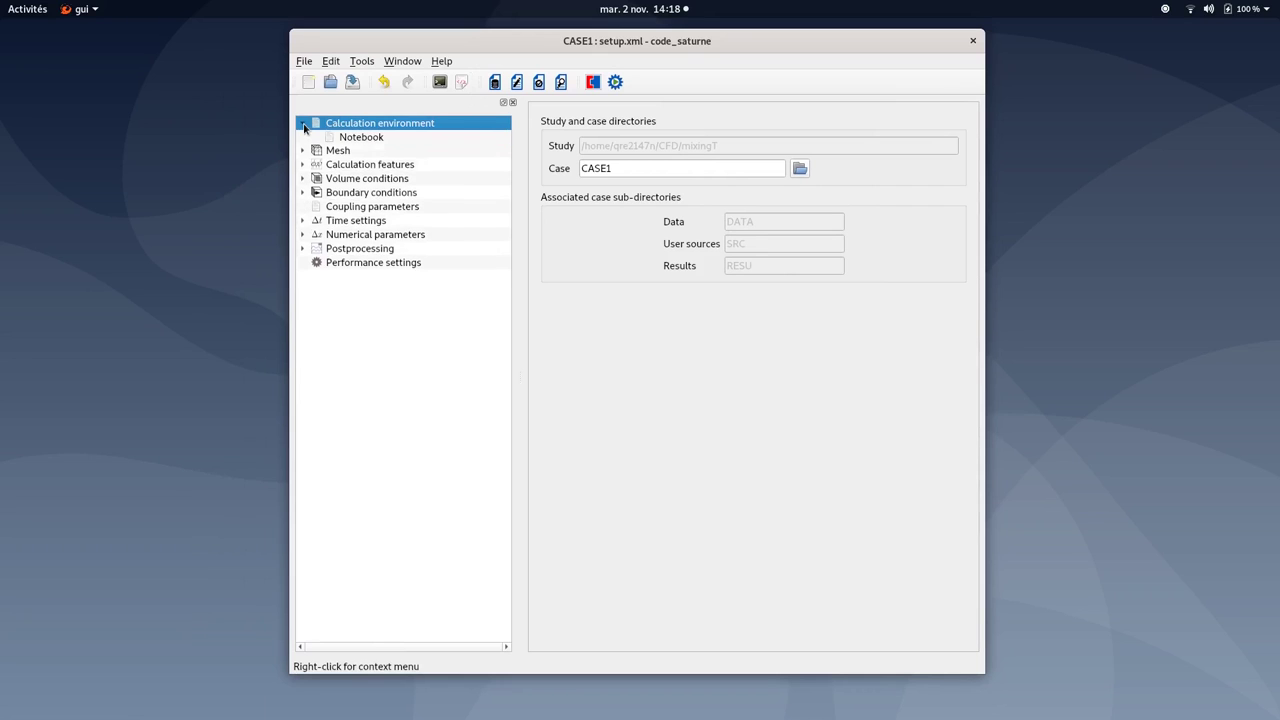
{"action": "left_click", "coordinate": [337, 141]}
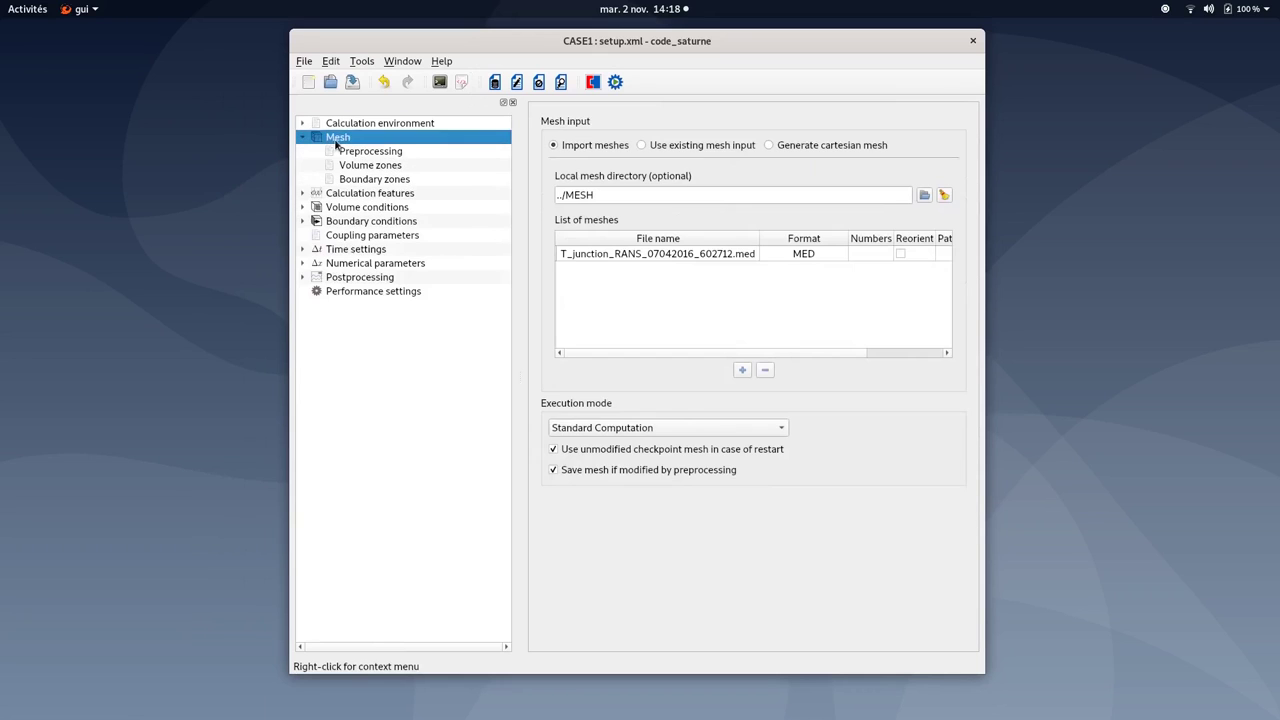
{"action": "left_click", "coordinate": [587, 258]}
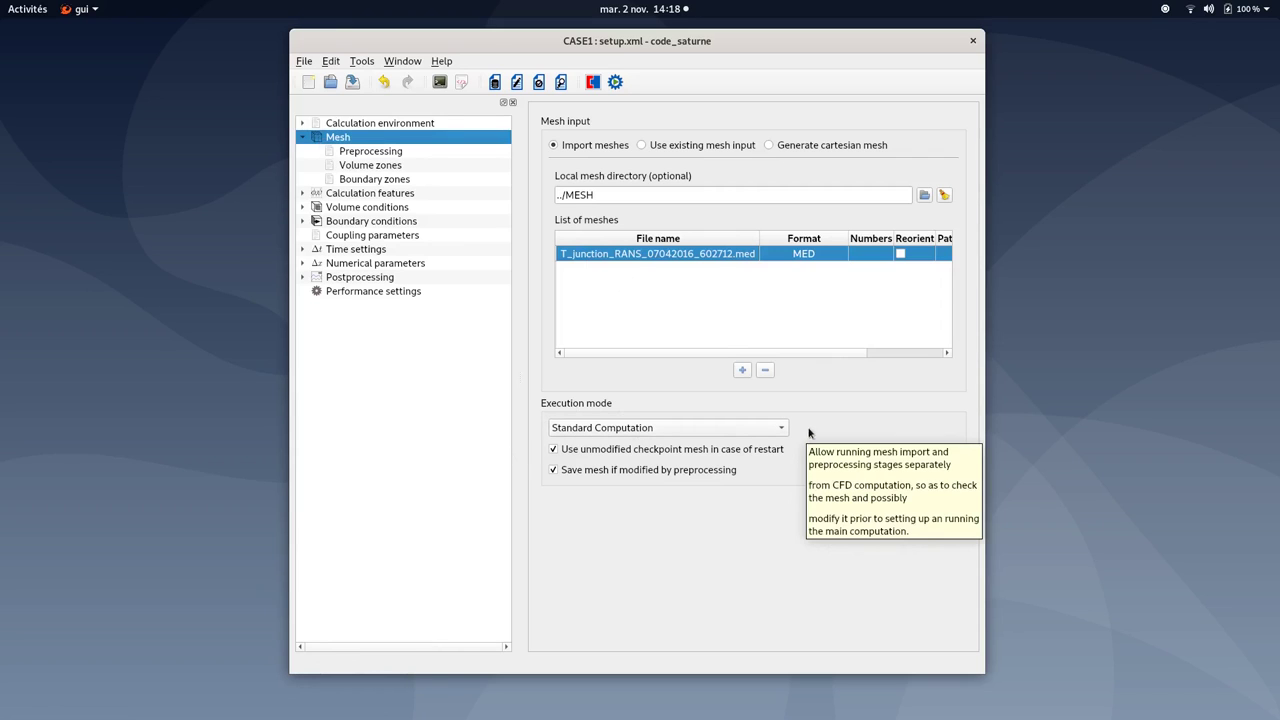
{"action": "left_click", "coordinate": [358, 169]}
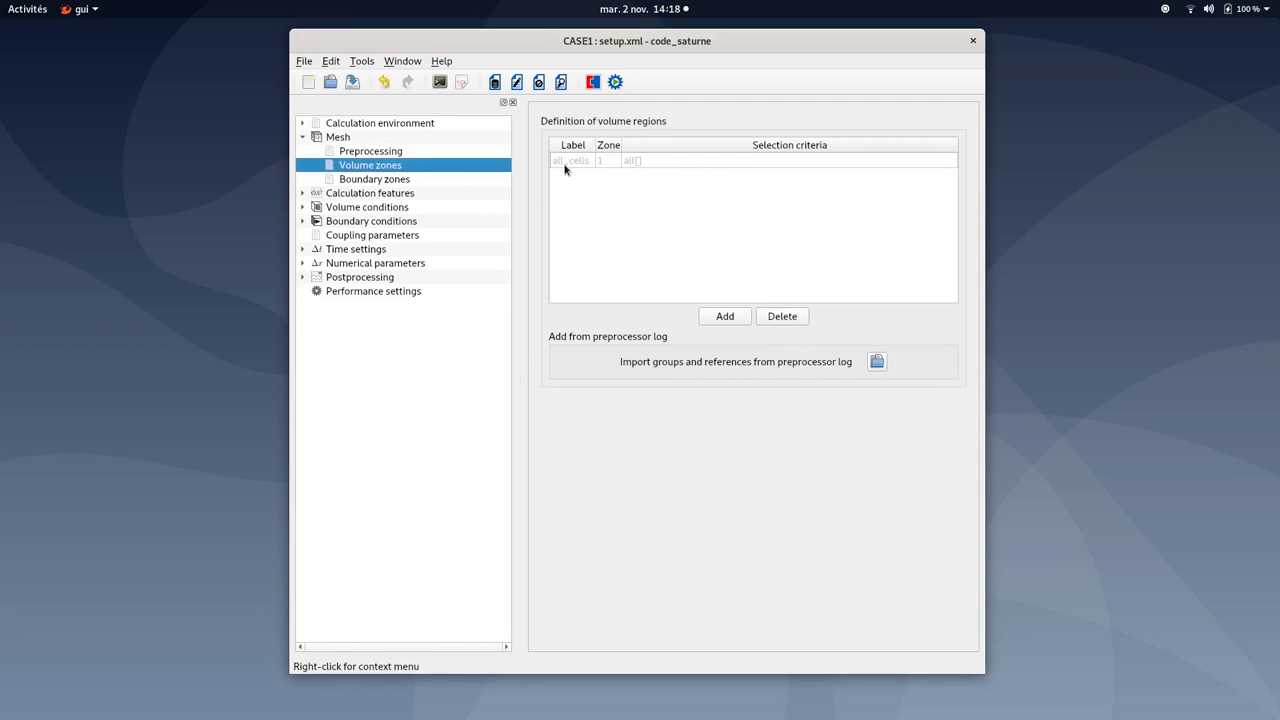
{"action": "left_click", "coordinate": [356, 178]}
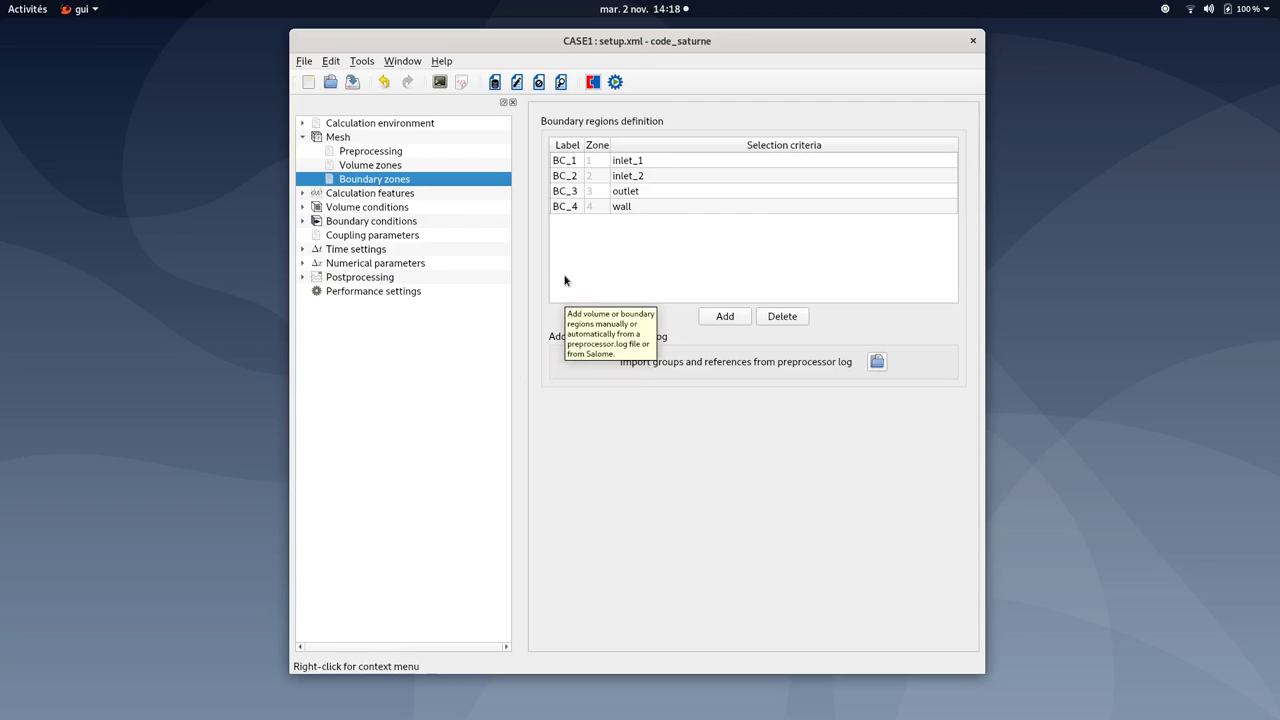
{"action": "left_click", "coordinate": [303, 141]}
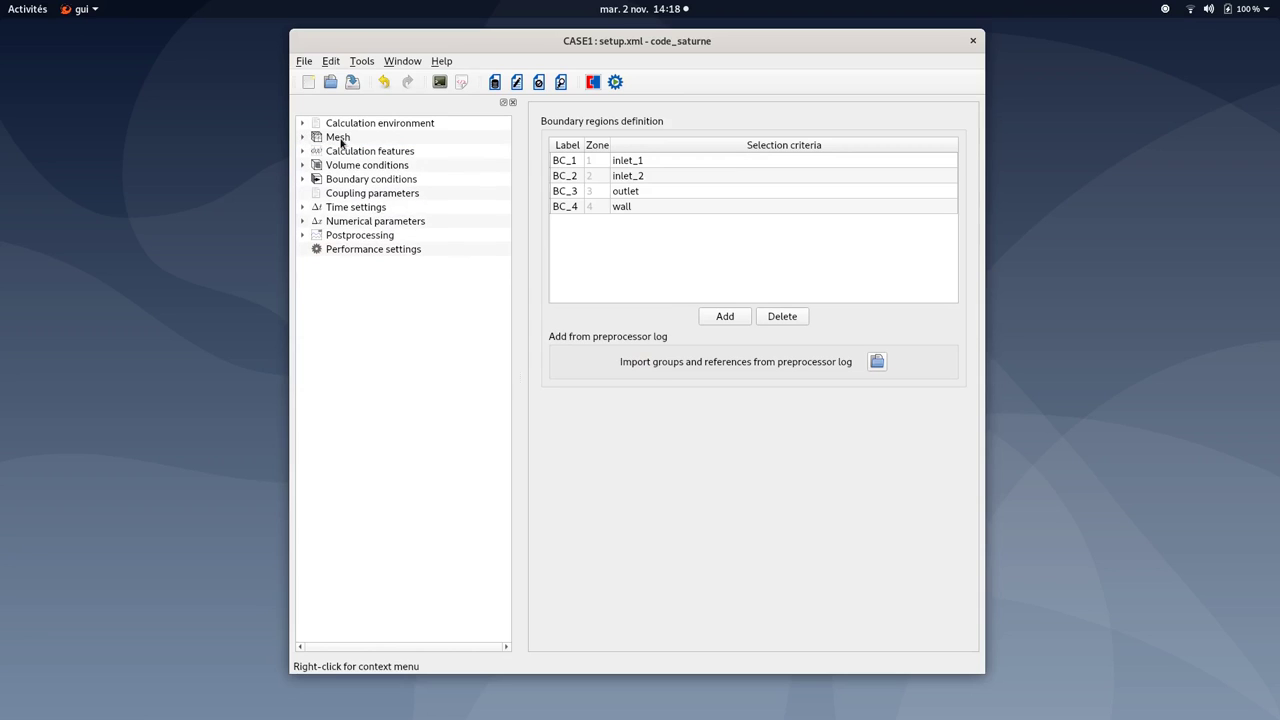
Step: Save the case and check the incompressible single-phase flow model and k-ε turbulence
{"action": "left_click", "coordinate": [340, 140]}
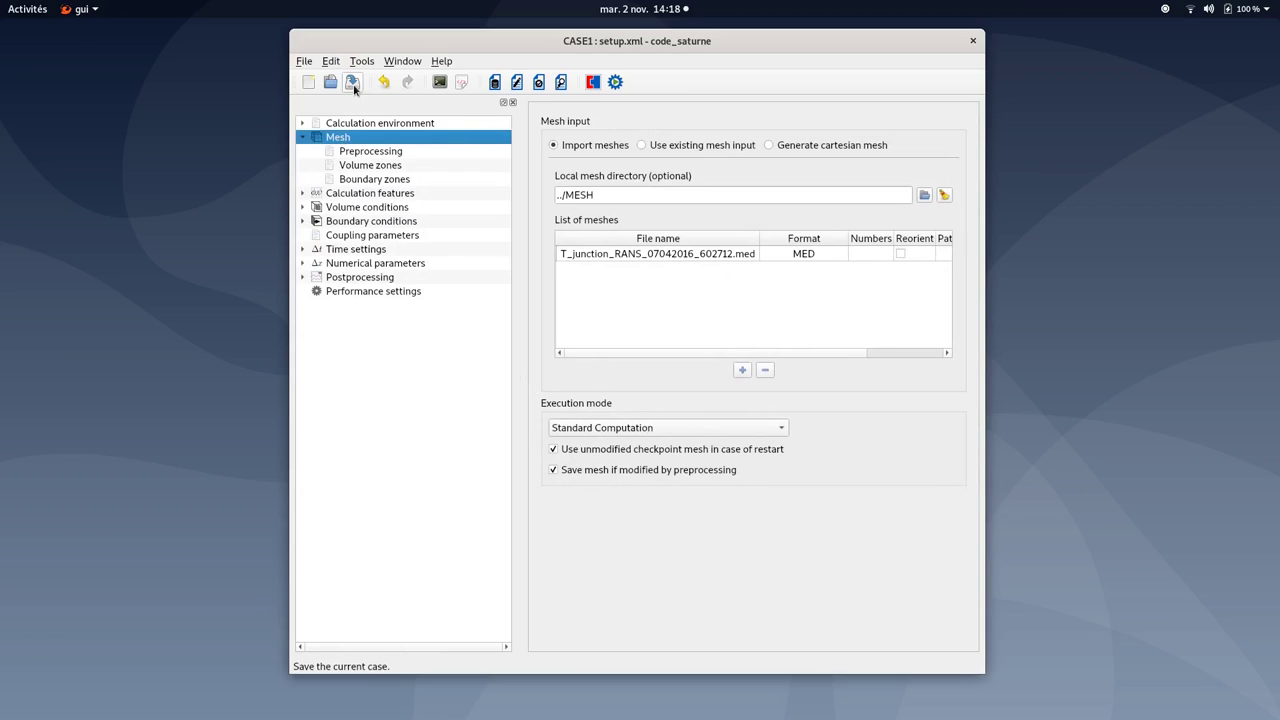
{"action": "left_click", "coordinate": [353, 88]}
{"action": "left_click", "coordinate": [304, 142]}
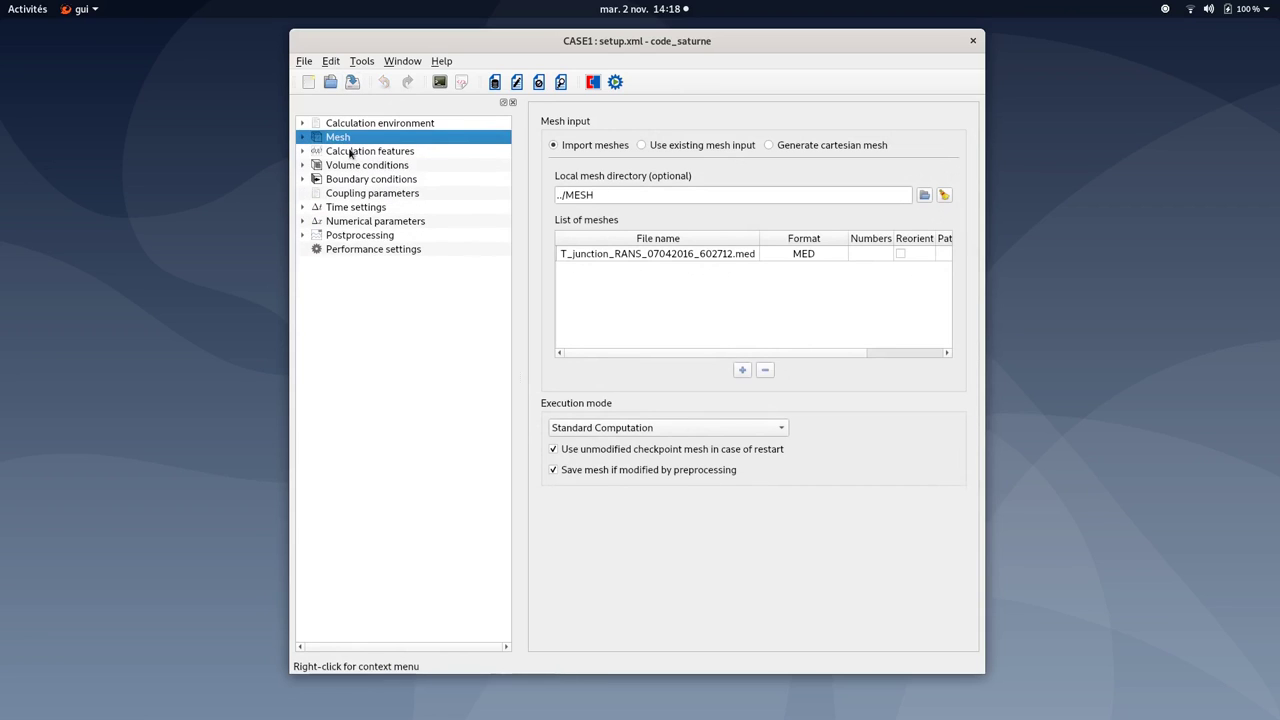
{"action": "left_click", "coordinate": [346, 157]}
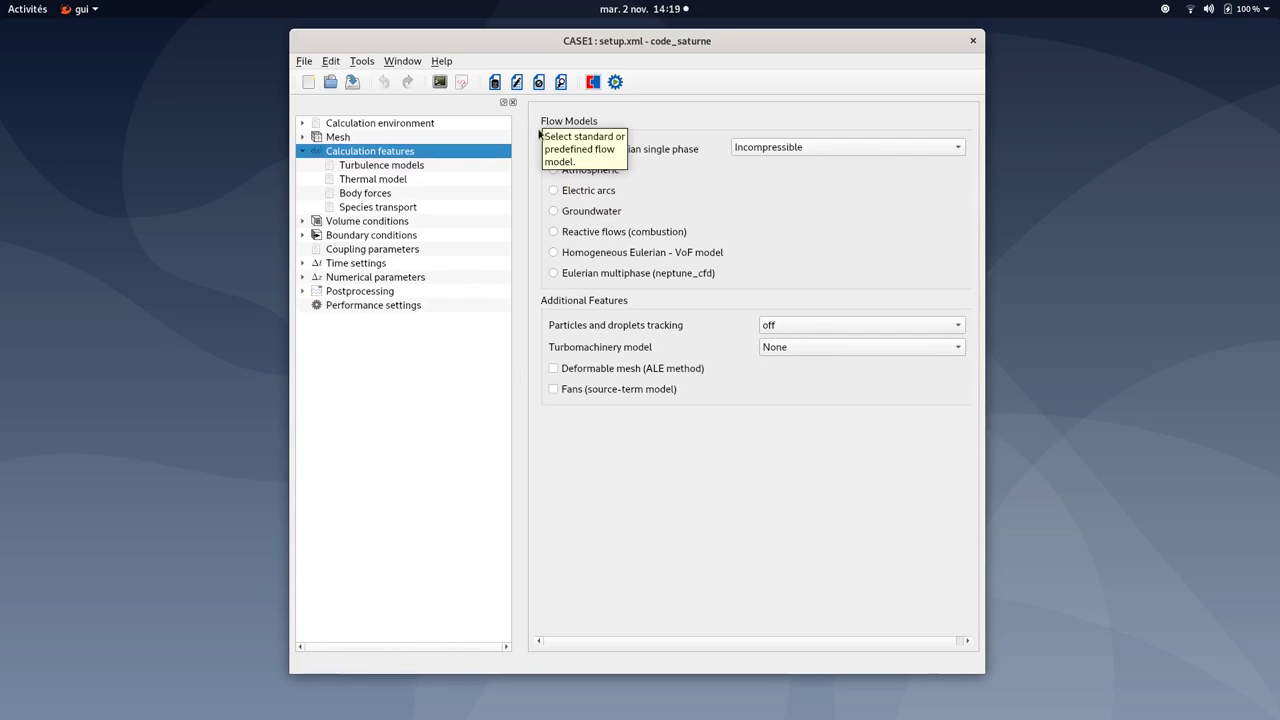
{"action": "left_click", "coordinate": [388, 166]}
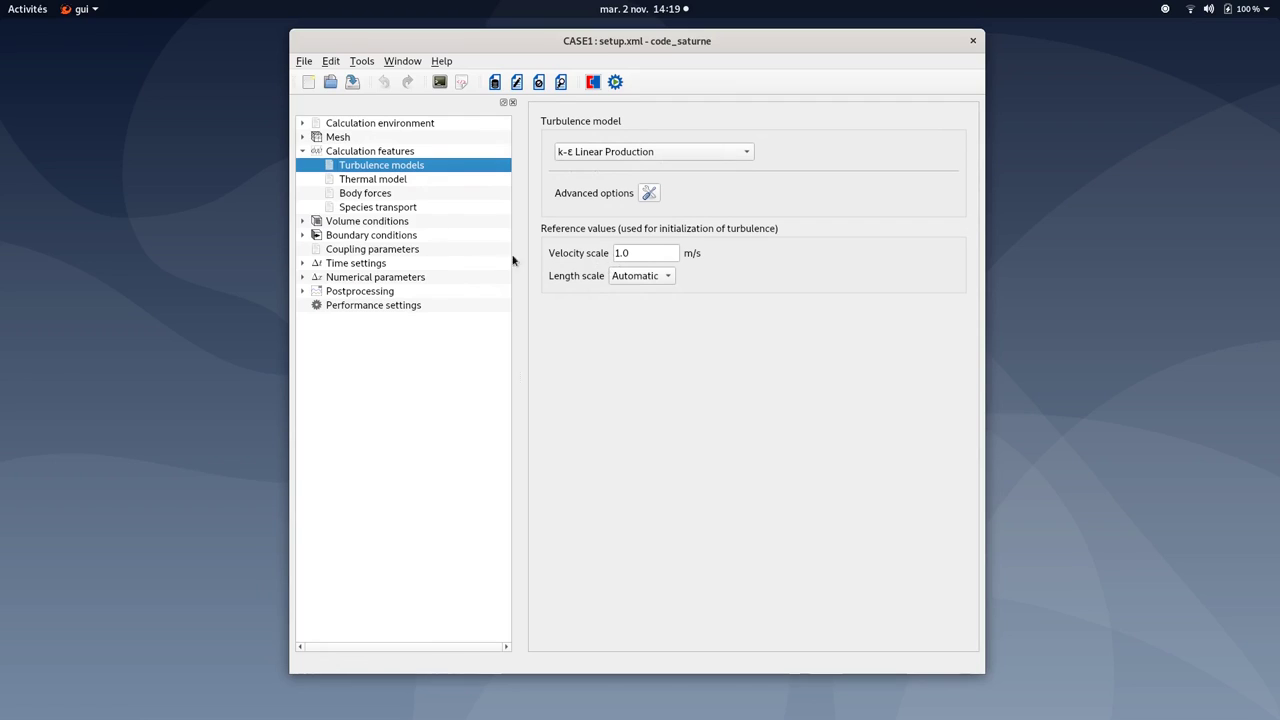
Step: Confirm Temperature (Celsius) as thermal scalar, gravity −9.81 m/s² along z, and the transported variables
{"action": "left_click", "coordinate": [370, 182]}
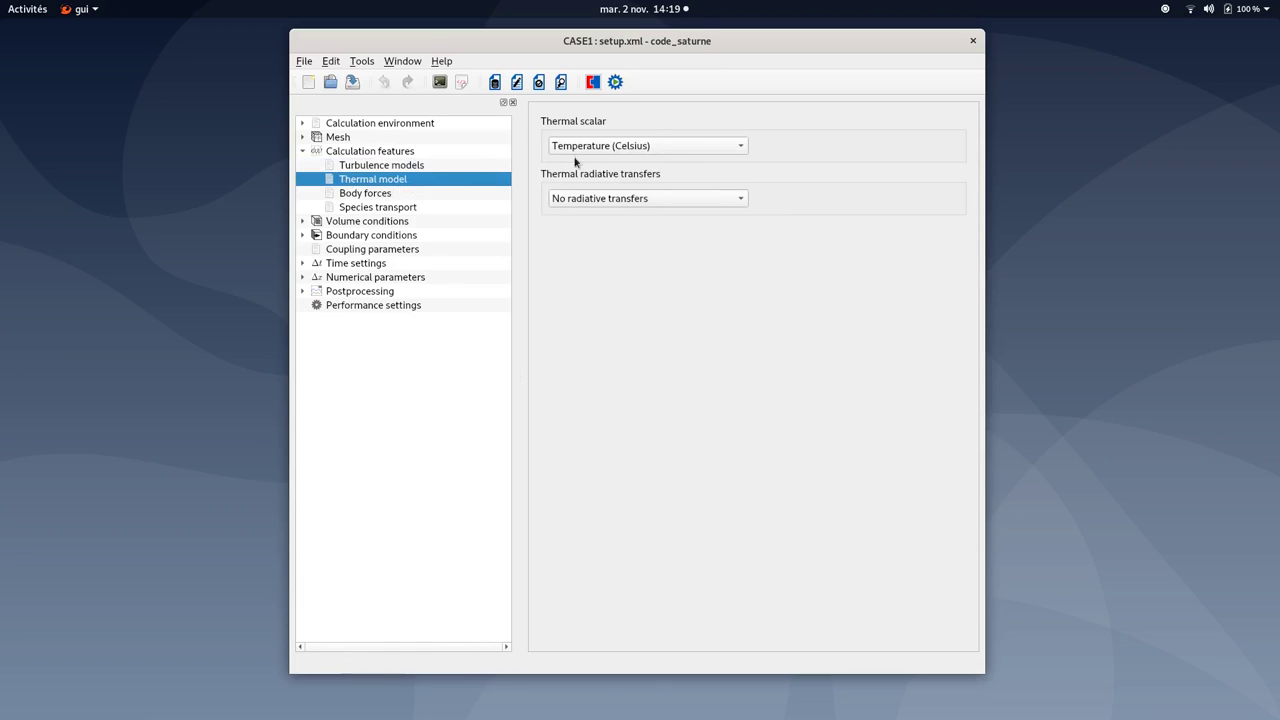
{"action": "left_click", "coordinate": [605, 157]}
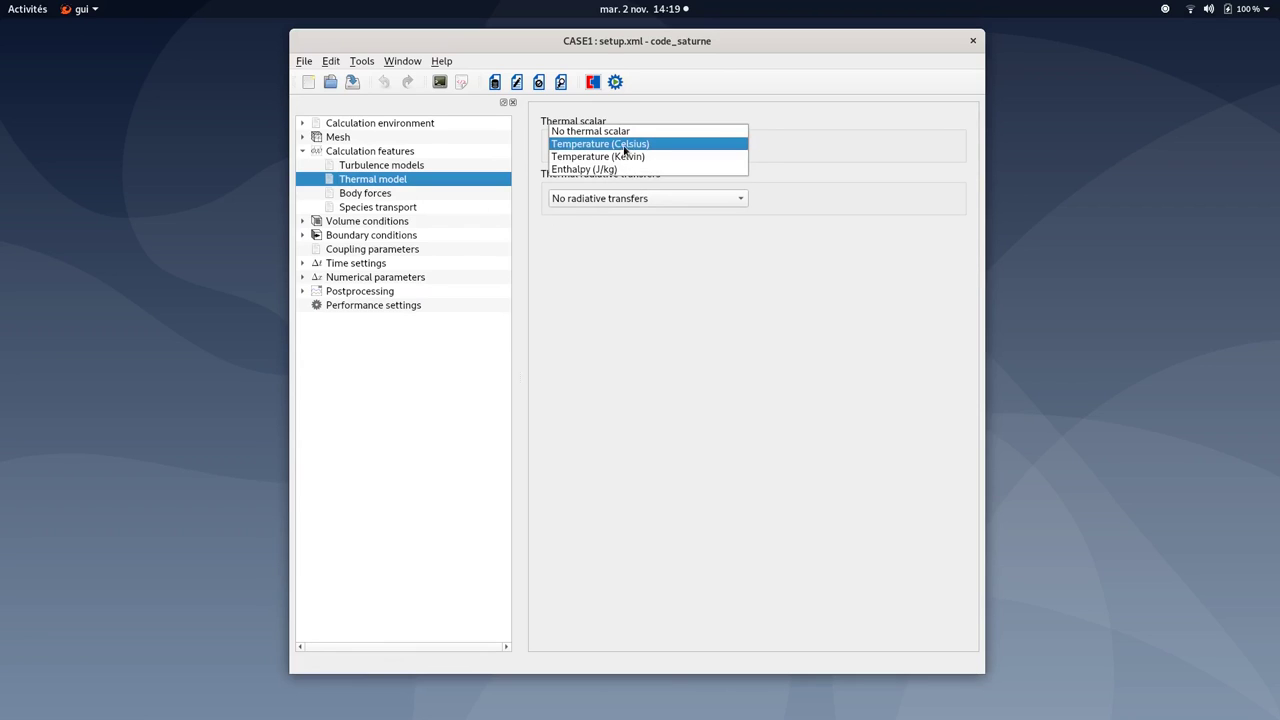
{"action": "left_click", "coordinate": [627, 150]}
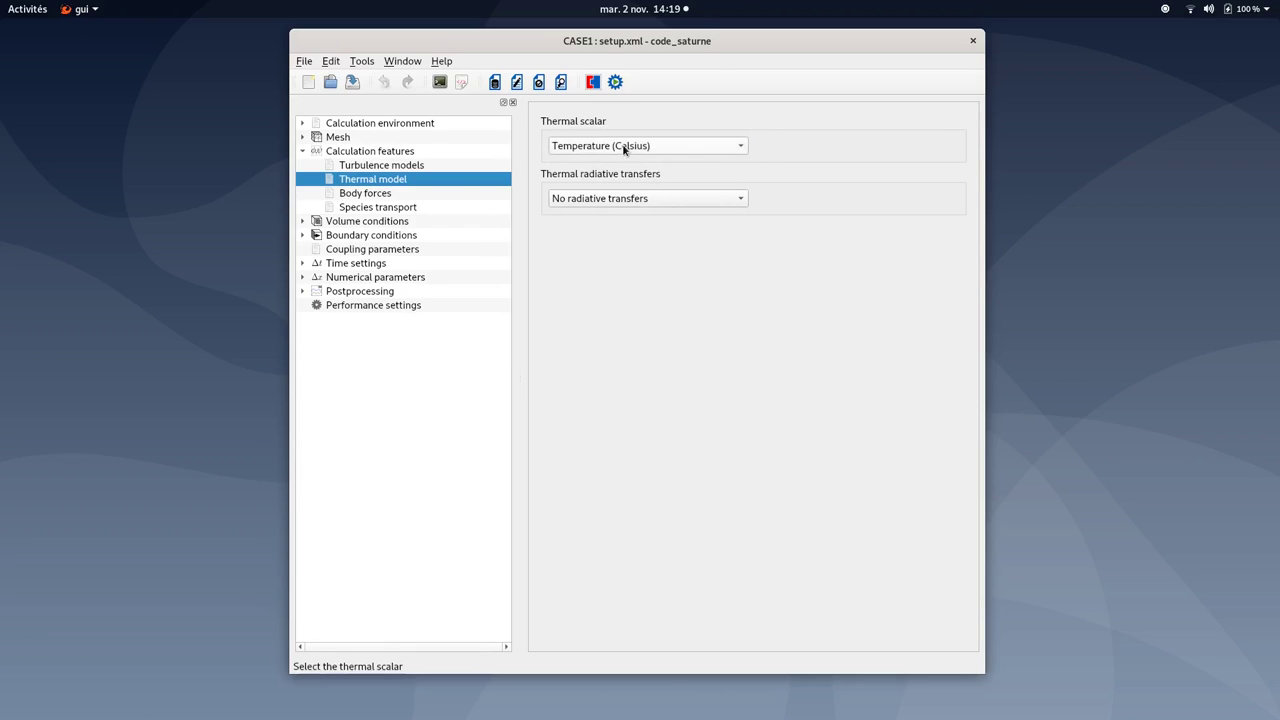
{"action": "left_click", "coordinate": [364, 199]}
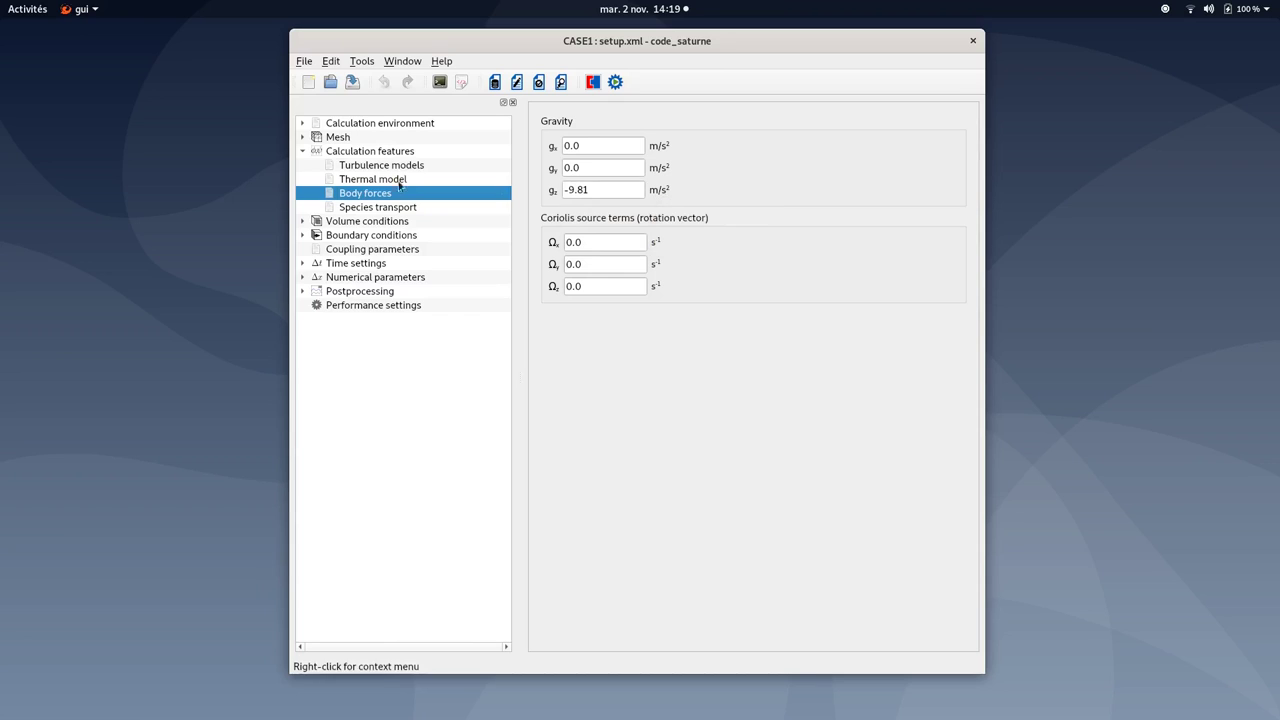
{"action": "left_click", "coordinate": [385, 209]}
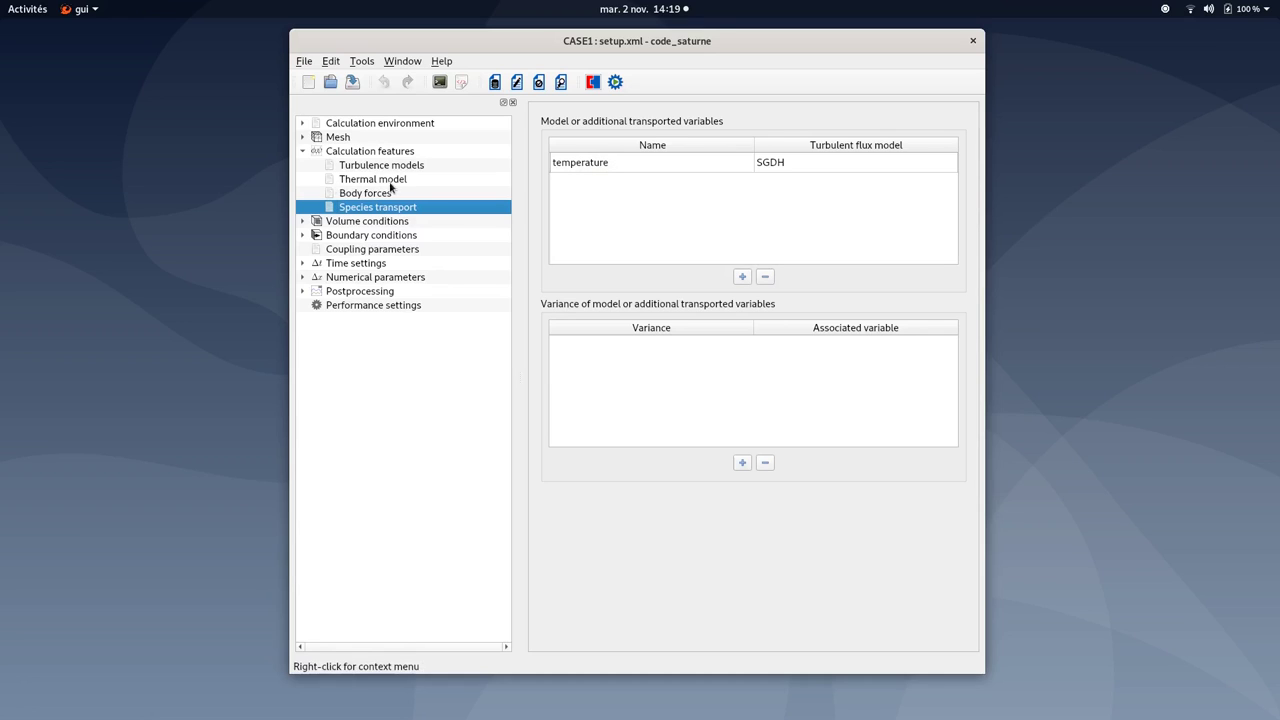
{"action": "left_click", "coordinate": [302, 152]}
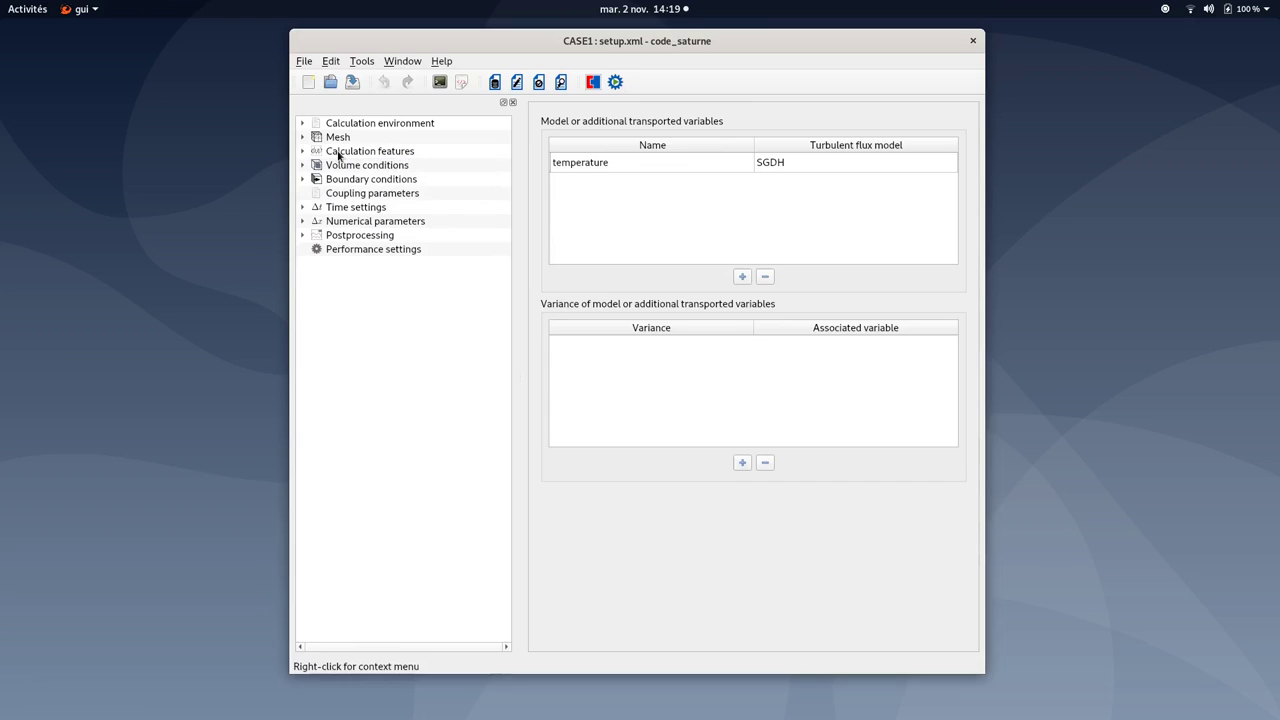
{"action": "left_click", "coordinate": [338, 155]}
{"action": "left_click", "coordinate": [304, 155]}
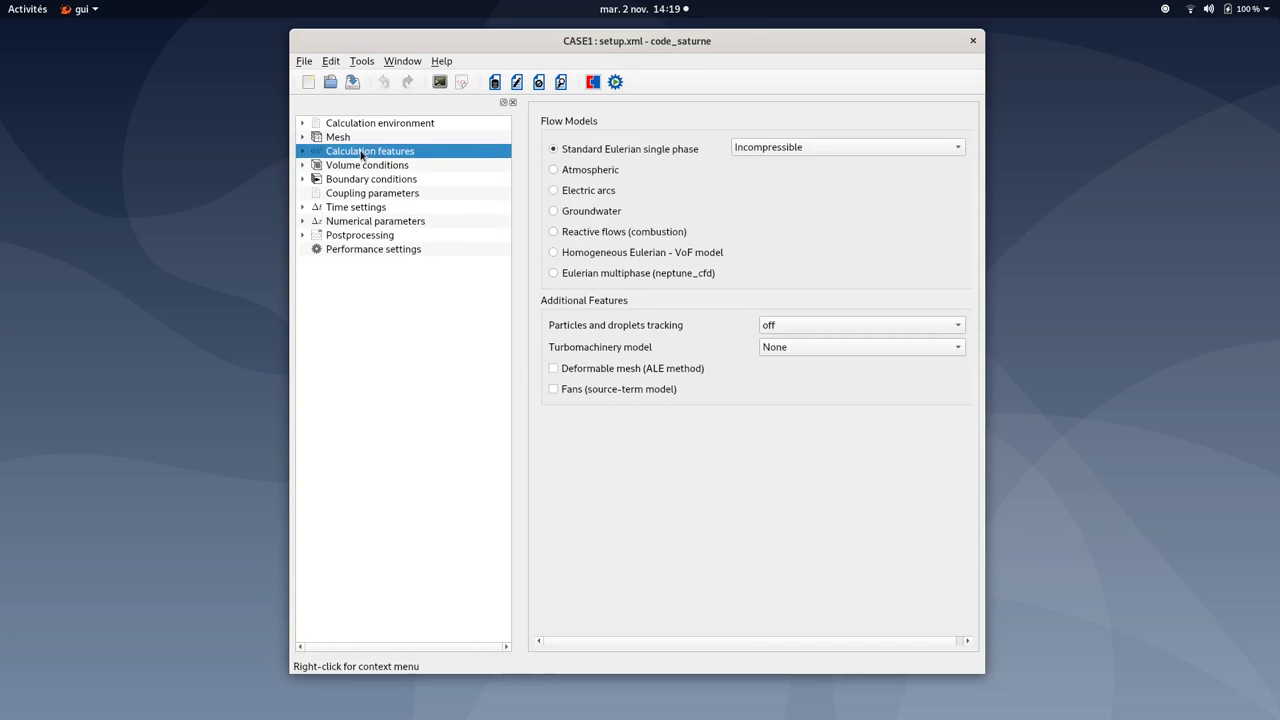
Step: Save, then confirm all_cells initialization formulas: zero velocity and temperature = 19
{"action": "left_click", "coordinate": [354, 83]}
{"action": "left_click", "coordinate": [340, 167]}
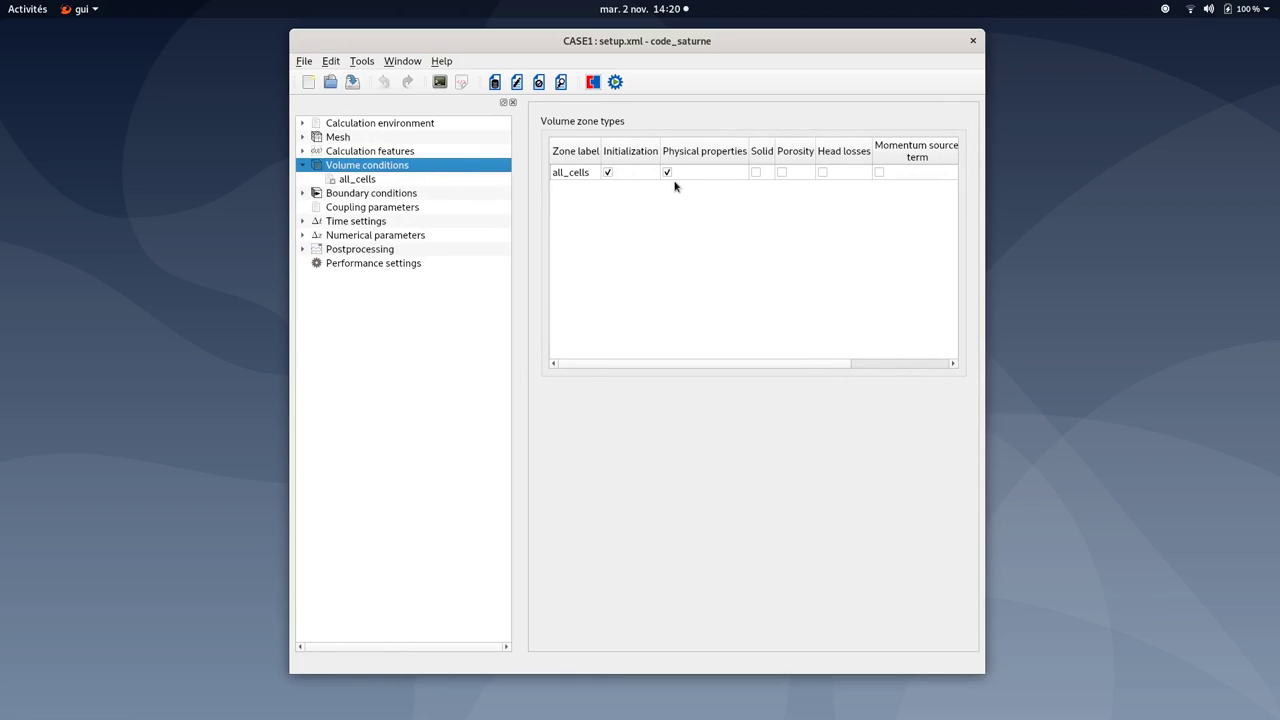
{"action": "left_click", "coordinate": [357, 179]}
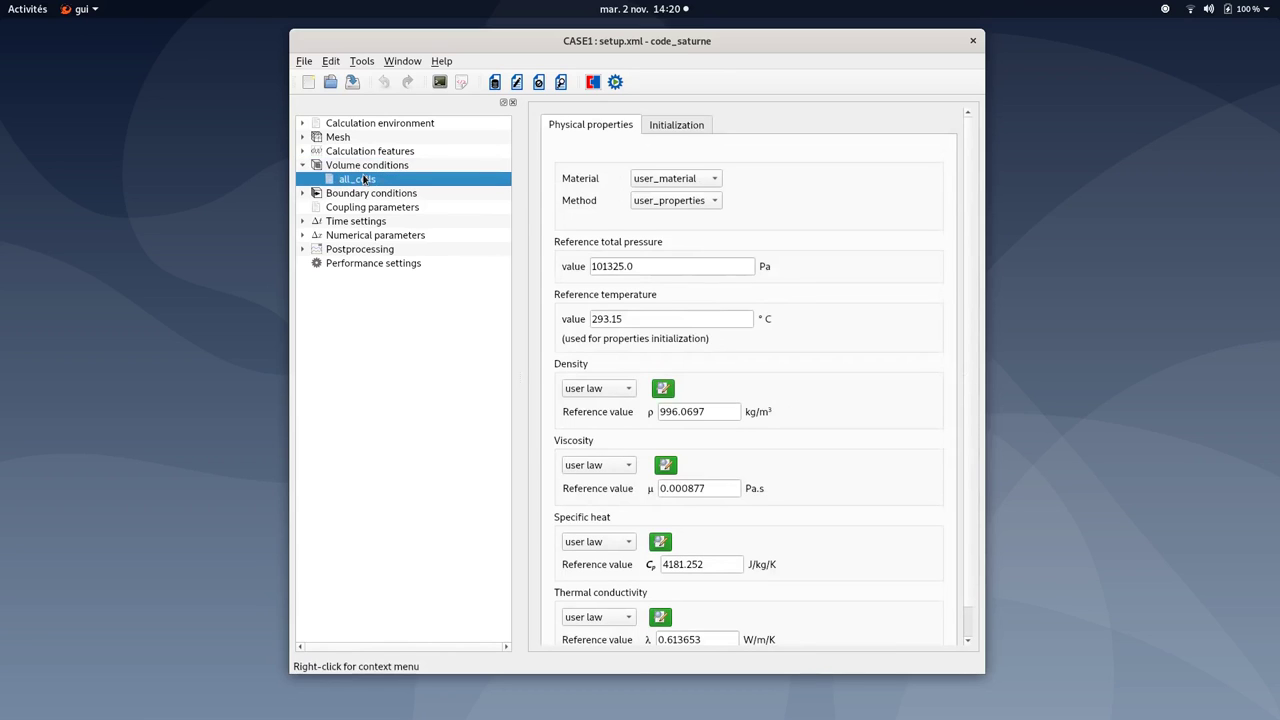
{"action": "left_click", "coordinate": [660, 130]}
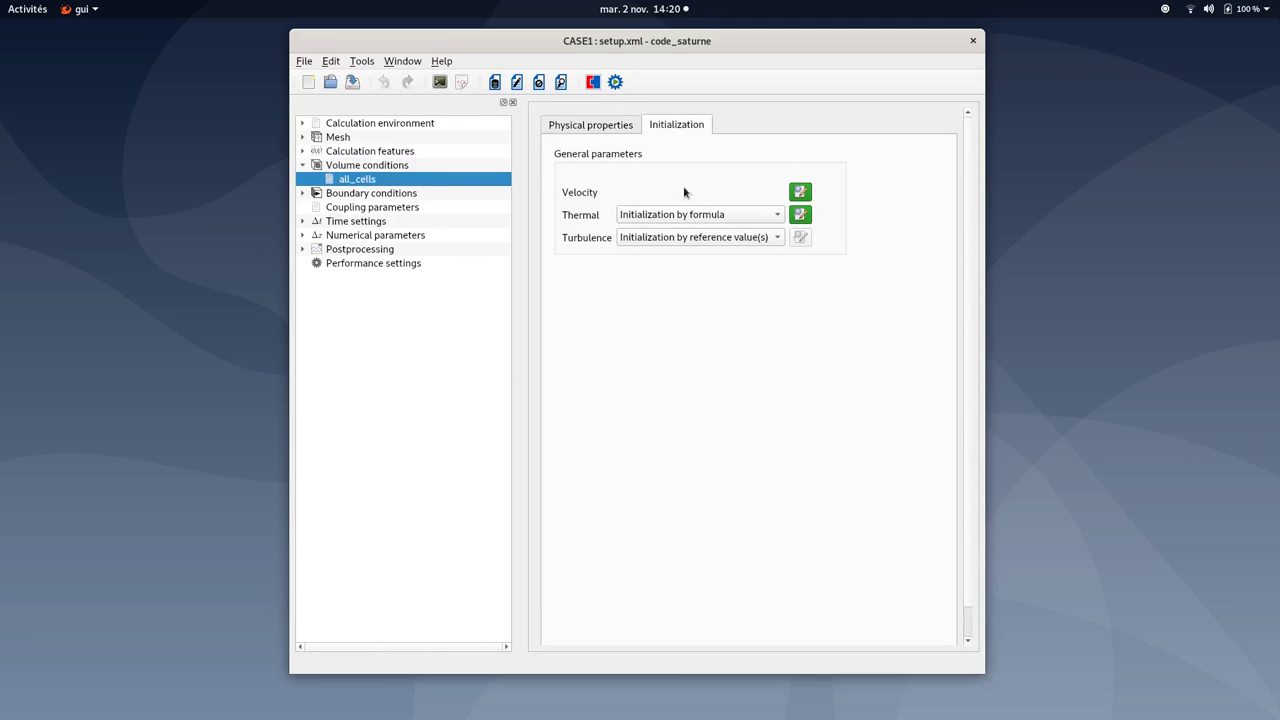
{"action": "left_click", "coordinate": [800, 191]}
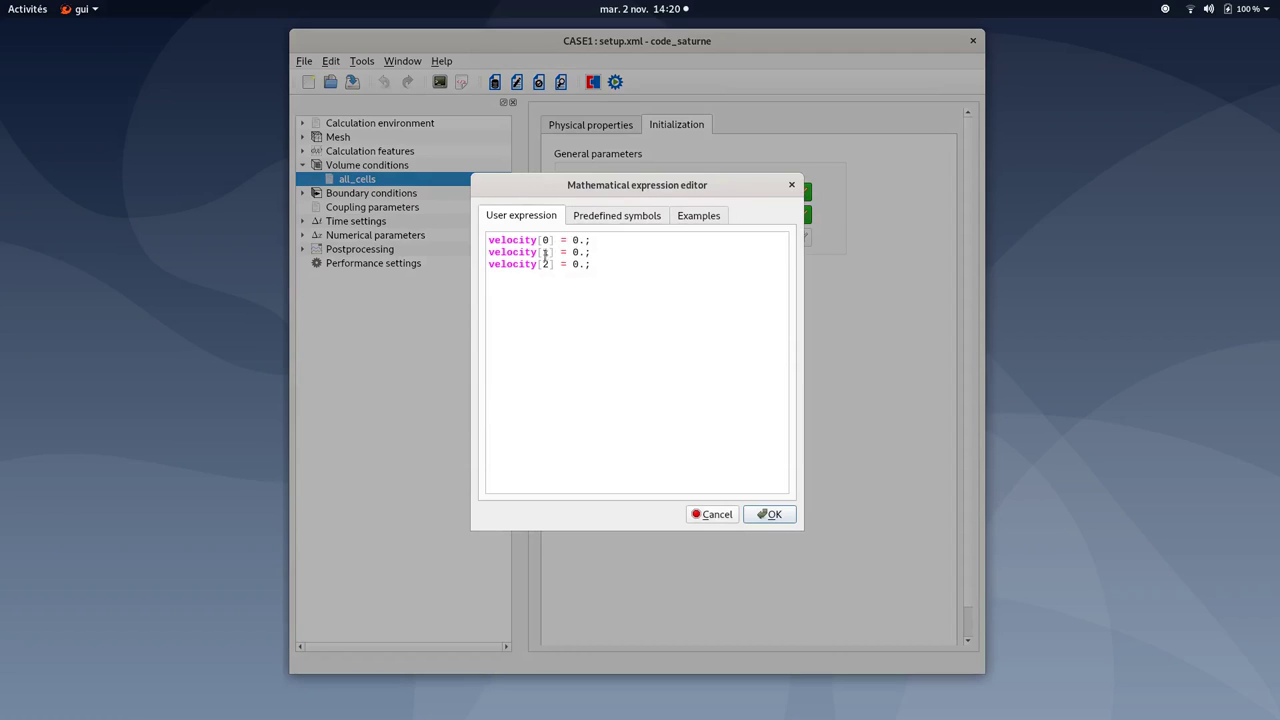
{"action": "left_click", "coordinate": [775, 515]}
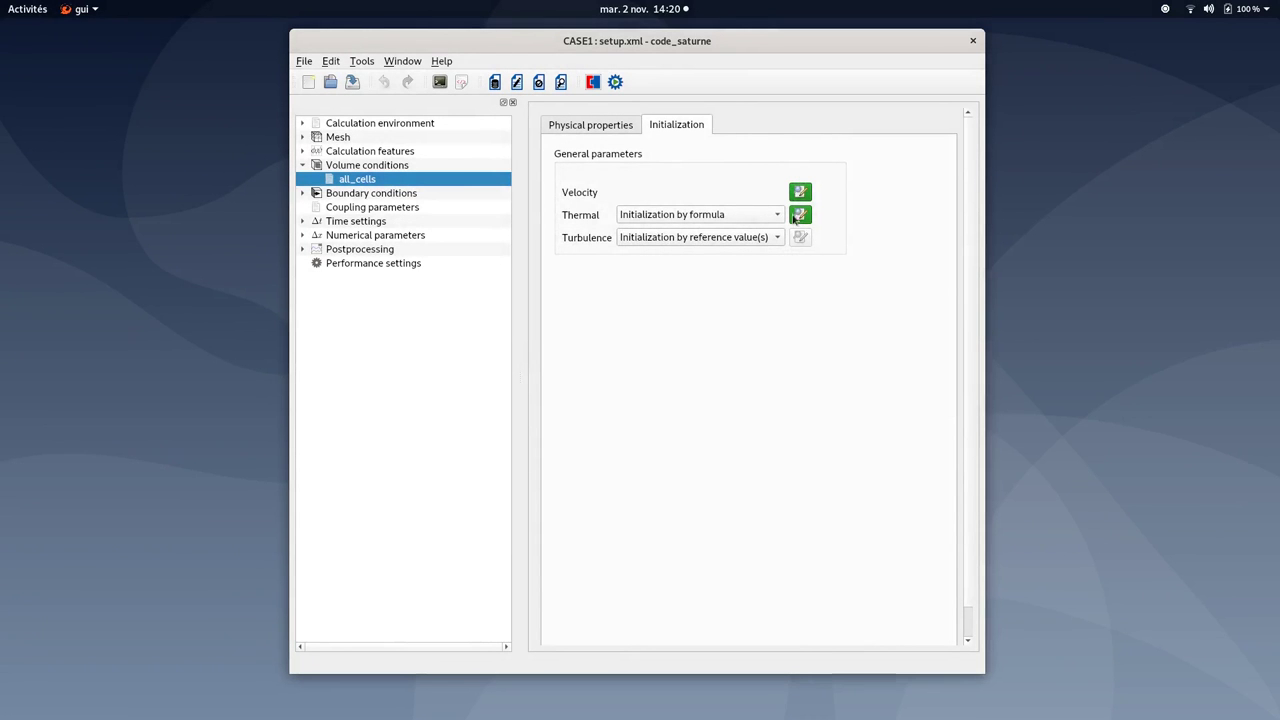
{"action": "left_click", "coordinate": [800, 215]}
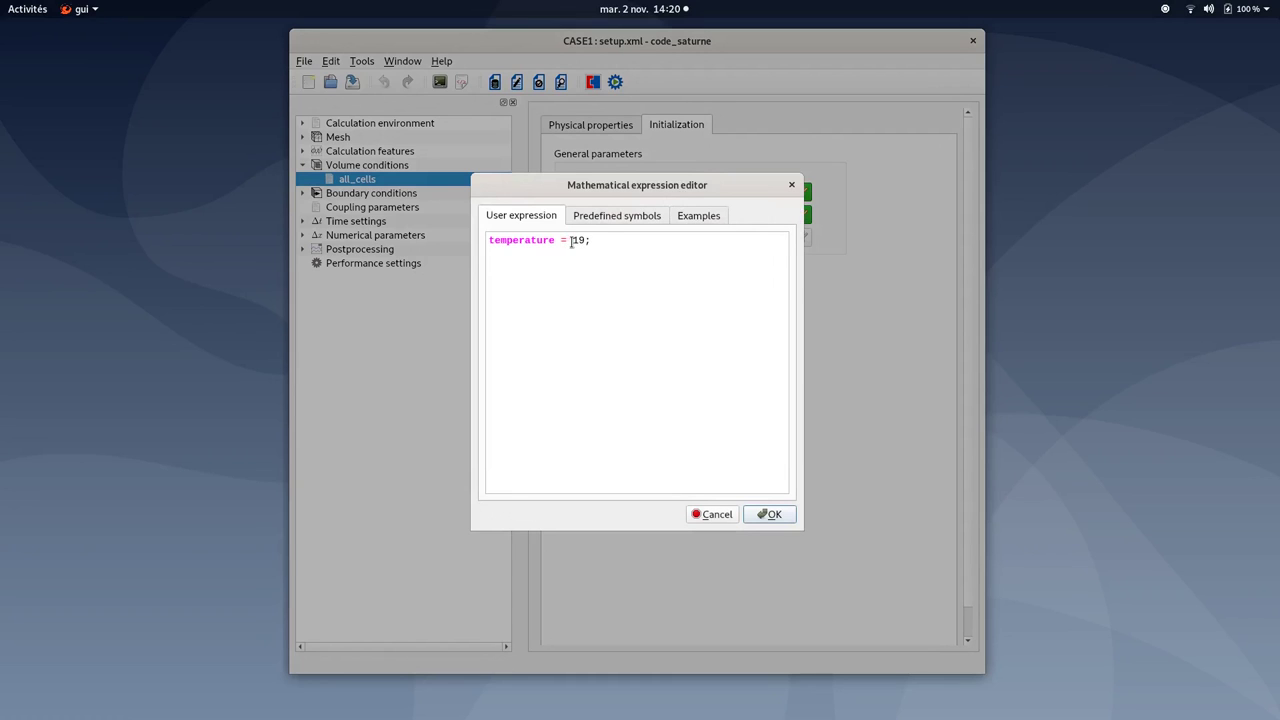
{"action": "left_click", "coordinate": [773, 516]}
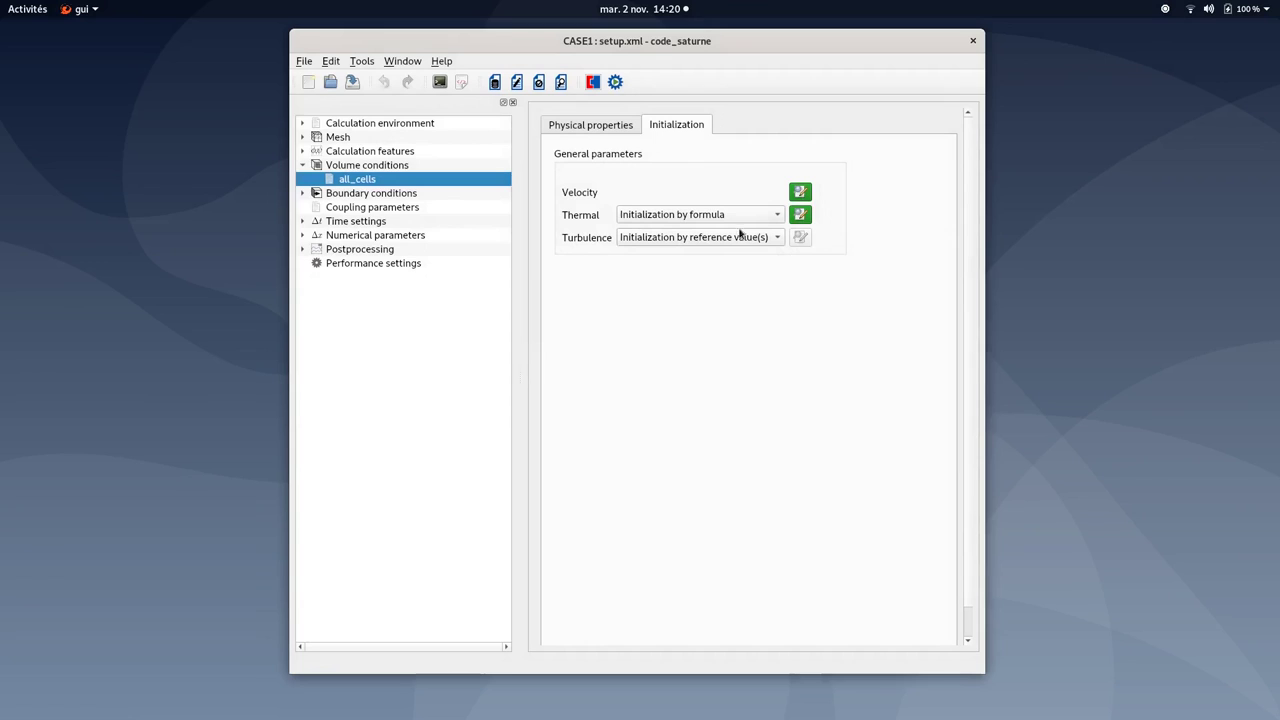
{"action": "left_click", "coordinate": [611, 128]}
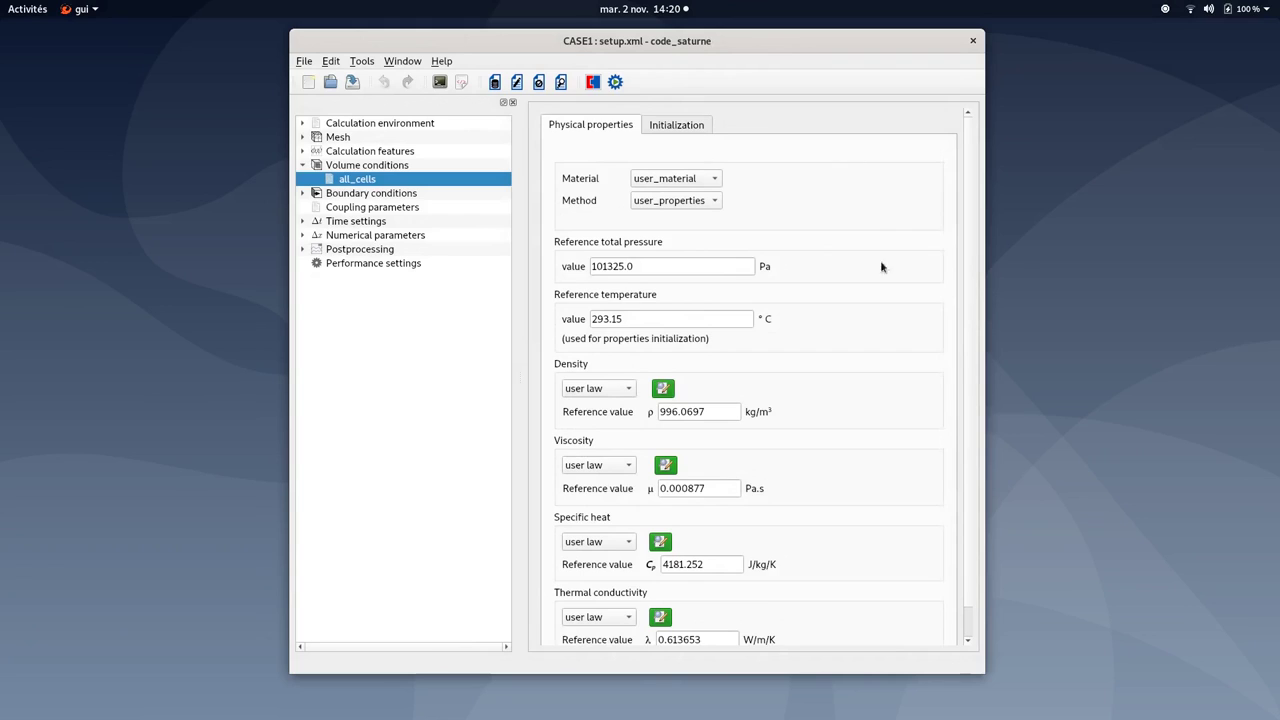
{"action": "scroll", "coordinate": [916, 318], "scroll_direction": "down", "scroll_amount": 1}
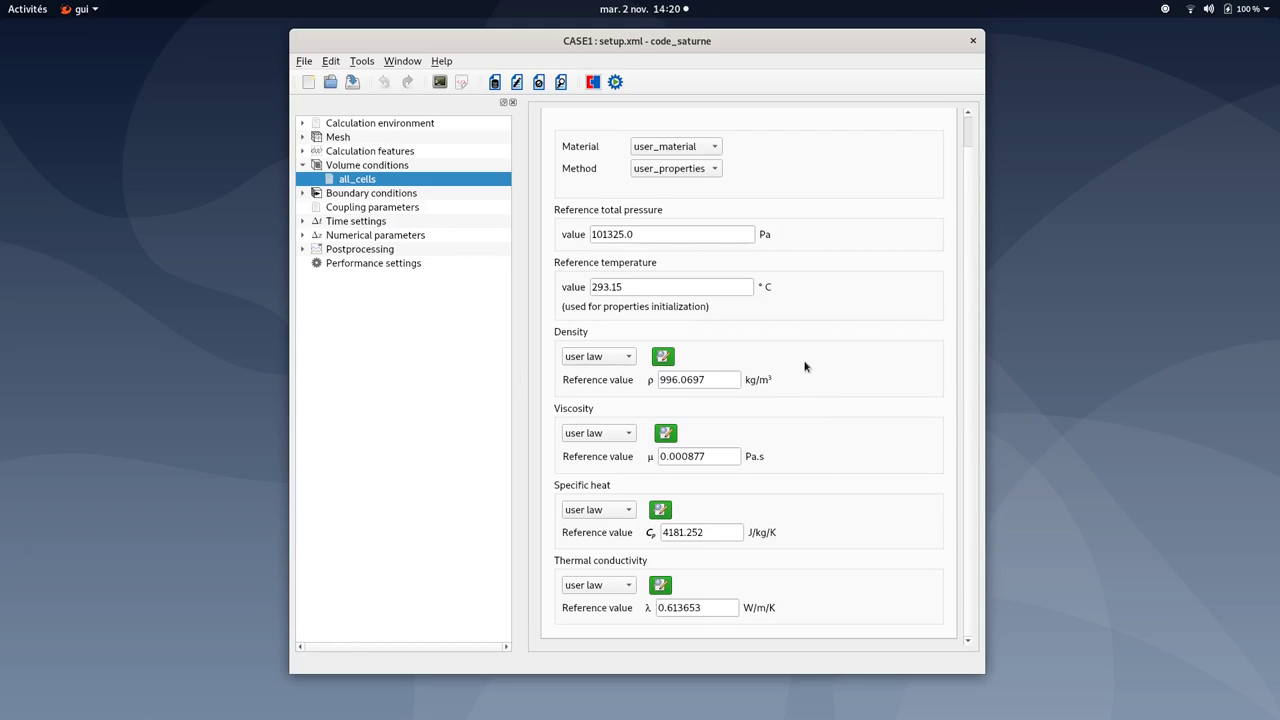
{"action": "left_click", "coordinate": [664, 357]}
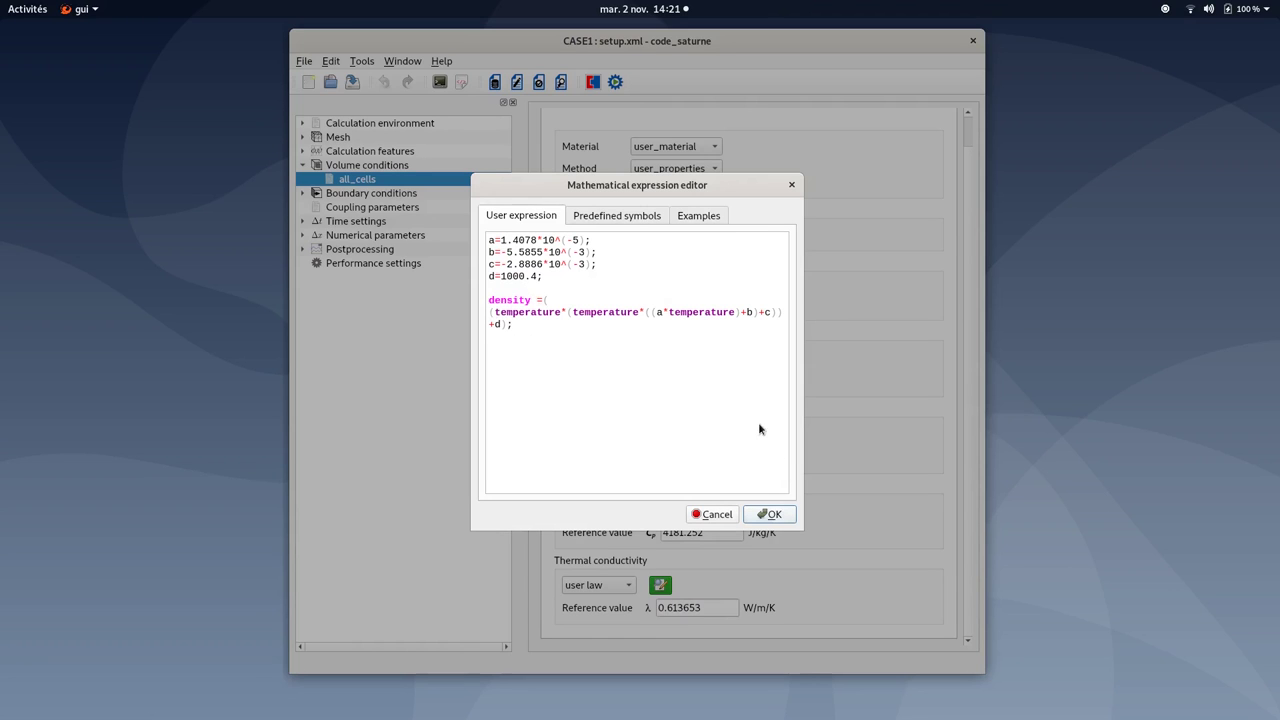
{"action": "key", "text": "Escape"}
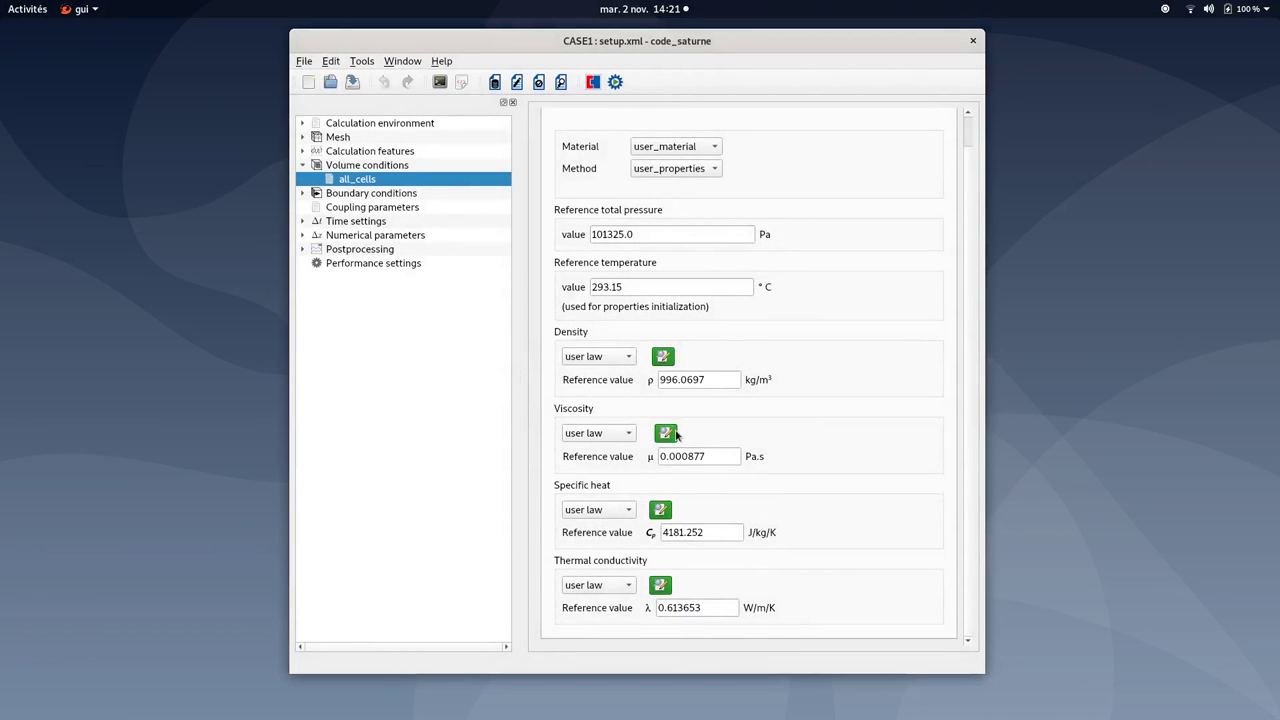
{"action": "left_click", "coordinate": [665, 434]}
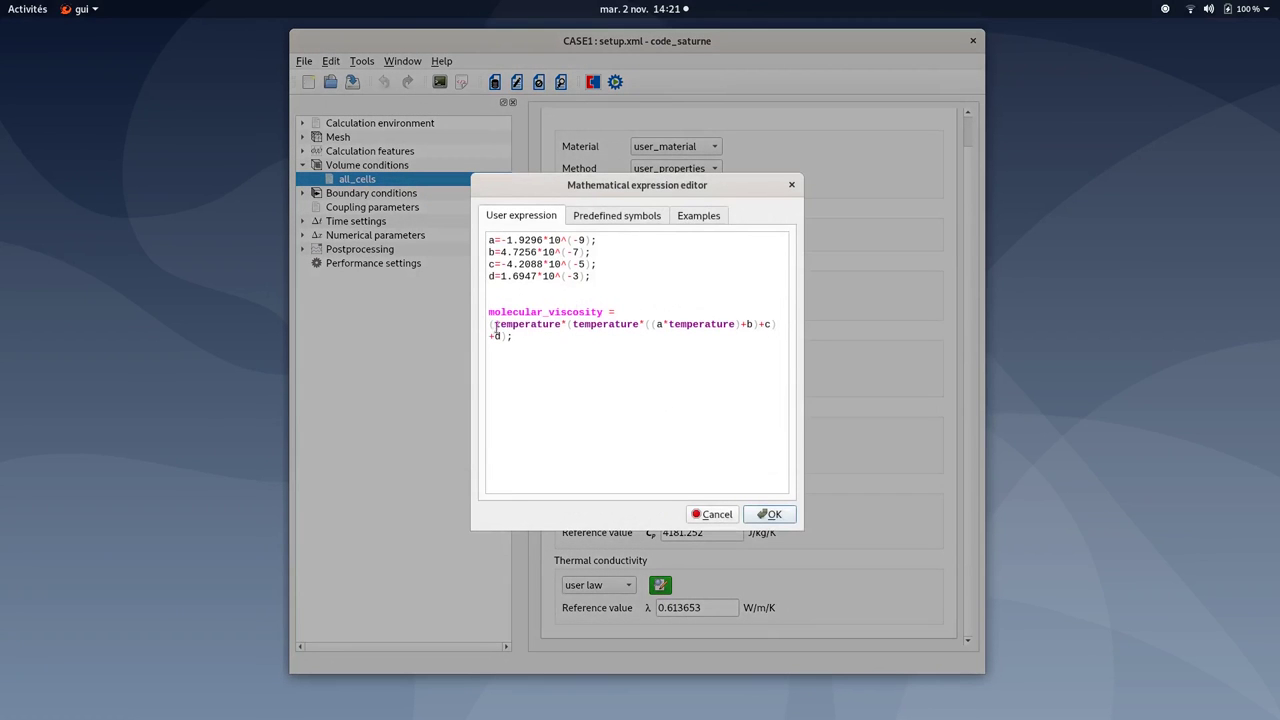
{"action": "left_click", "coordinate": [773, 515]}
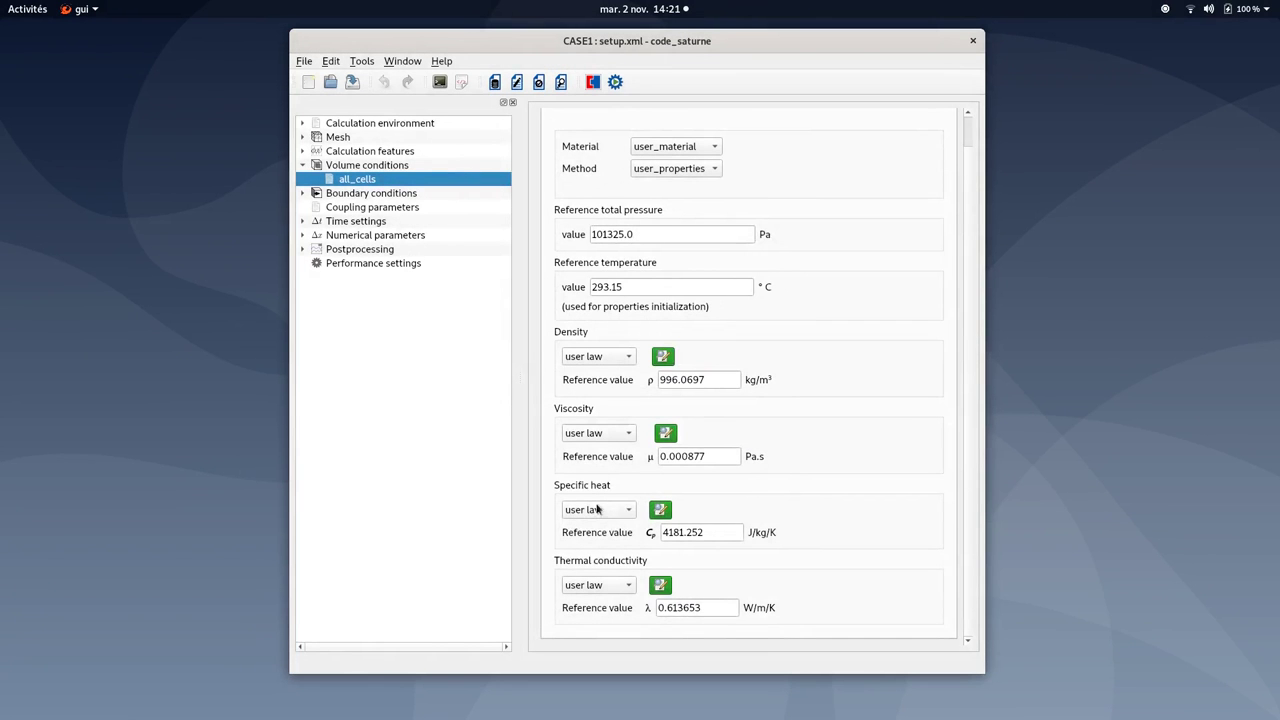
{"action": "left_click", "coordinate": [664, 511]}
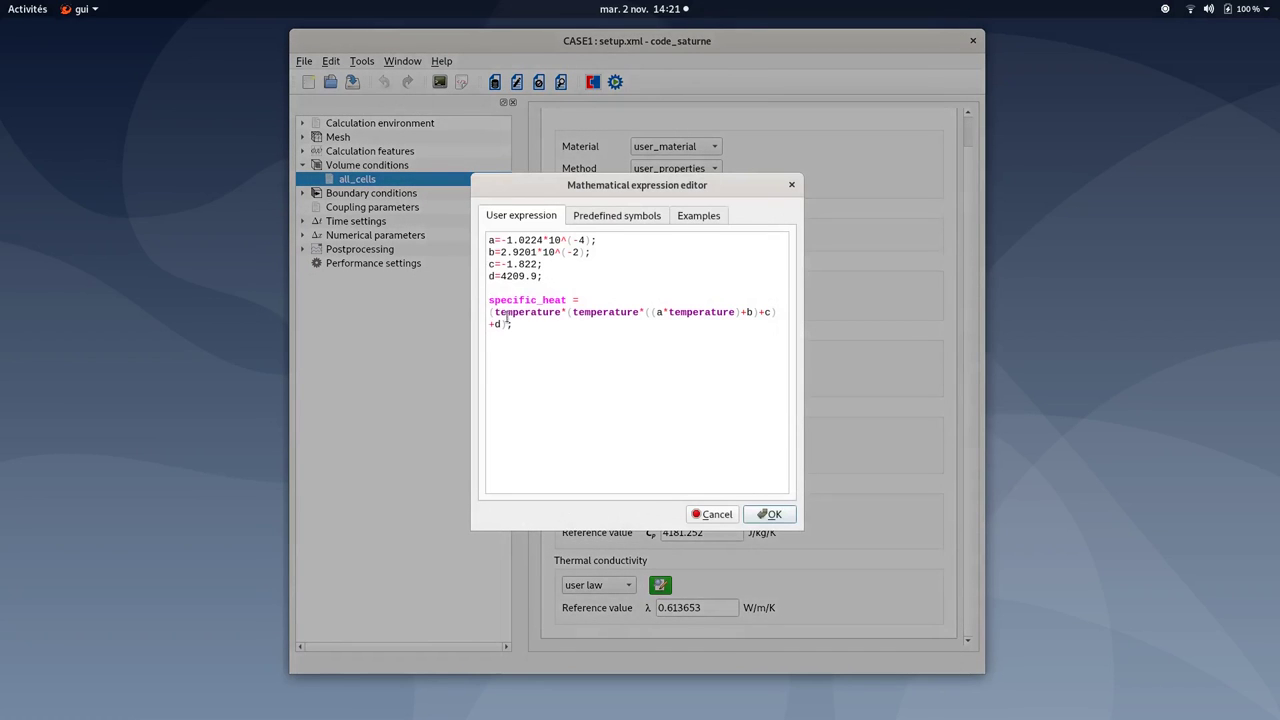
{"action": "left_click", "coordinate": [777, 516]}
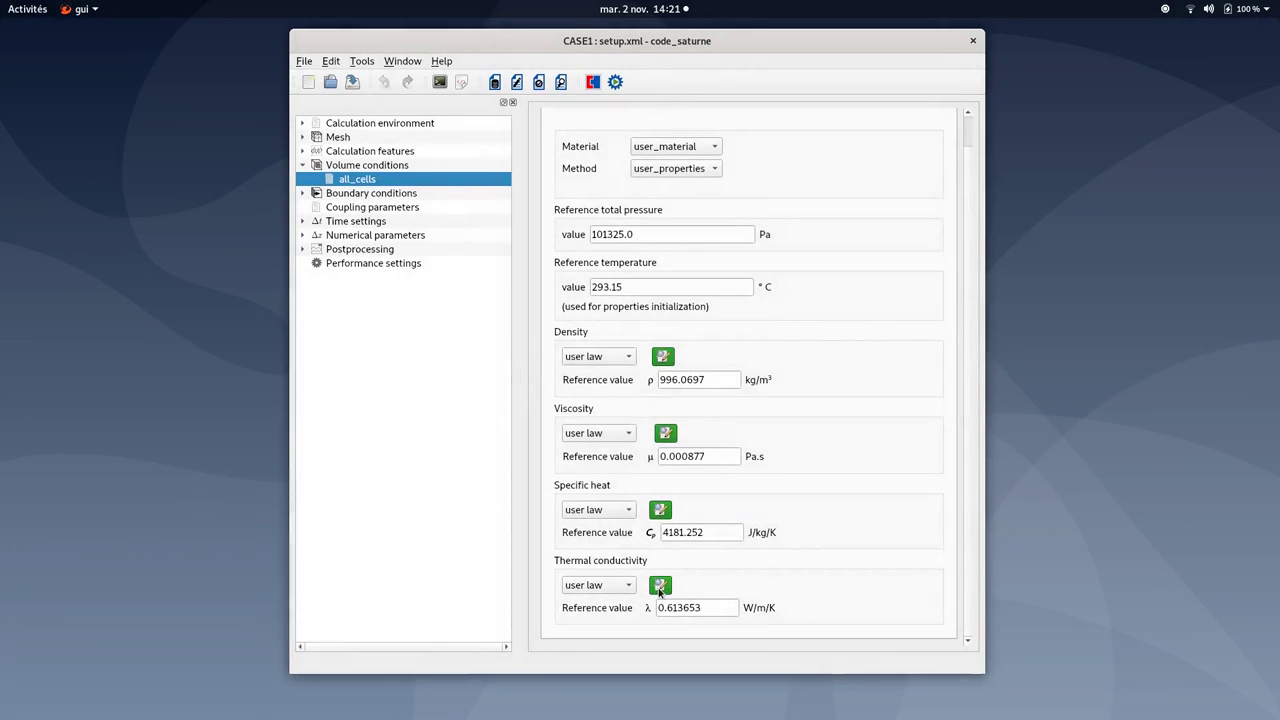
{"action": "left_click", "coordinate": [666, 588]}
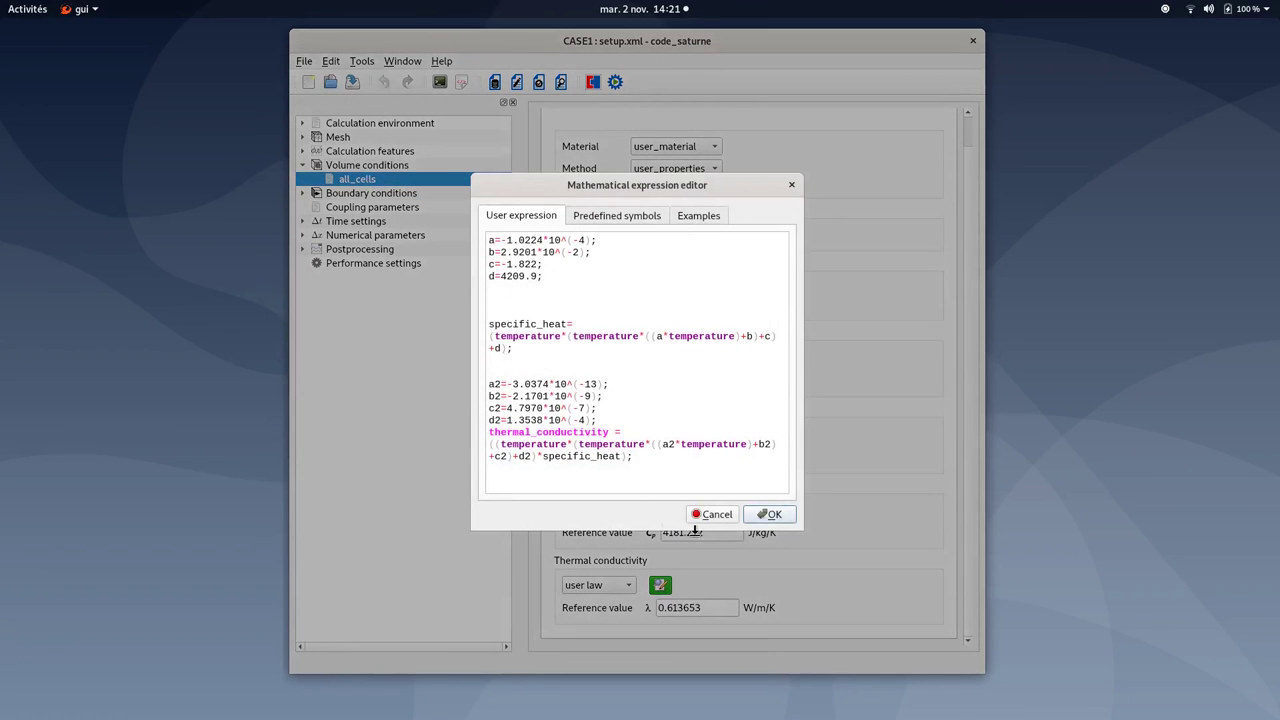
{"action": "left_click", "coordinate": [771, 515]}
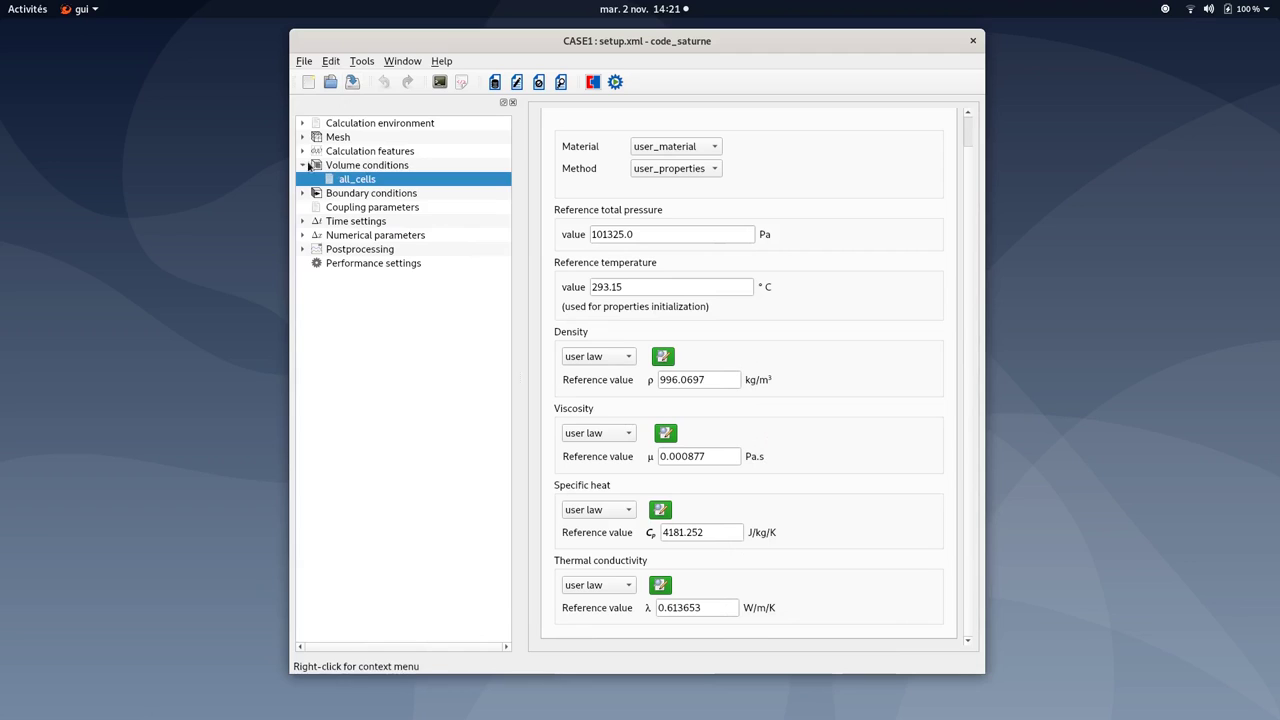
Step: Inspect the BC_1 and BC_2 inlets, BC_3 outlet and BC_4 smooth wall, then save setup.xml
{"action": "left_click", "coordinate": [303, 165]}
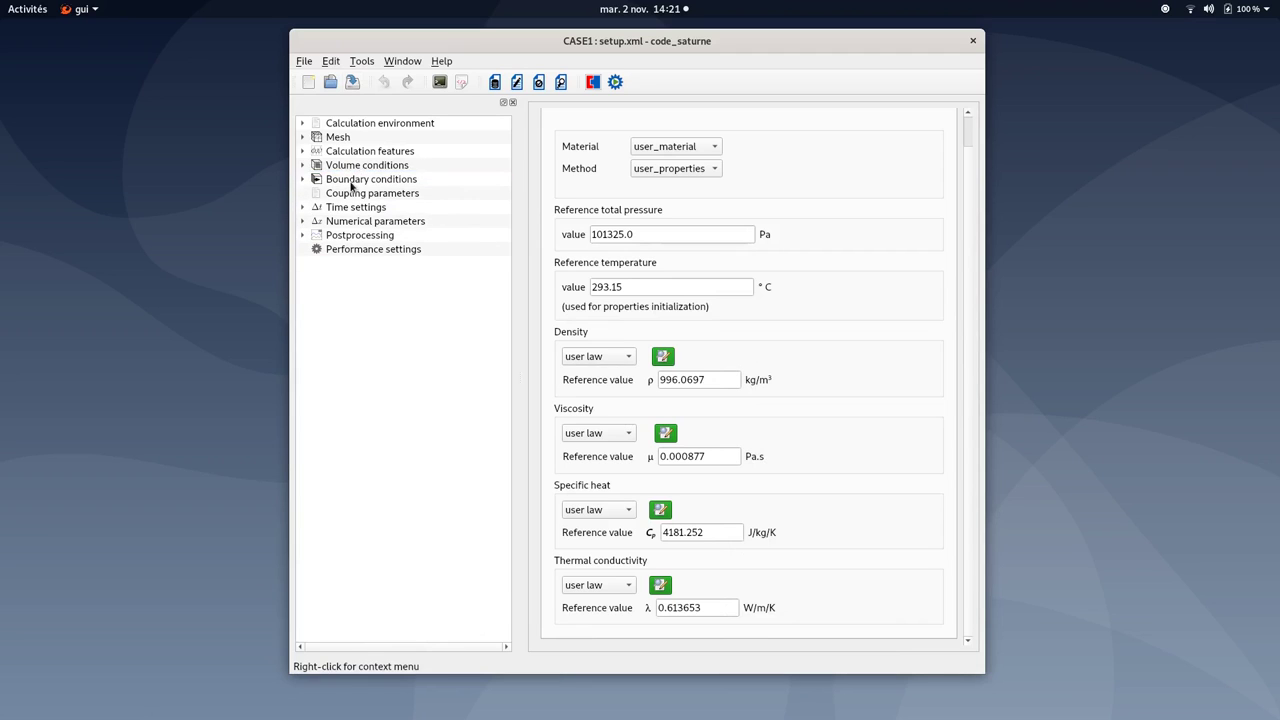
{"action": "left_click", "coordinate": [352, 180]}
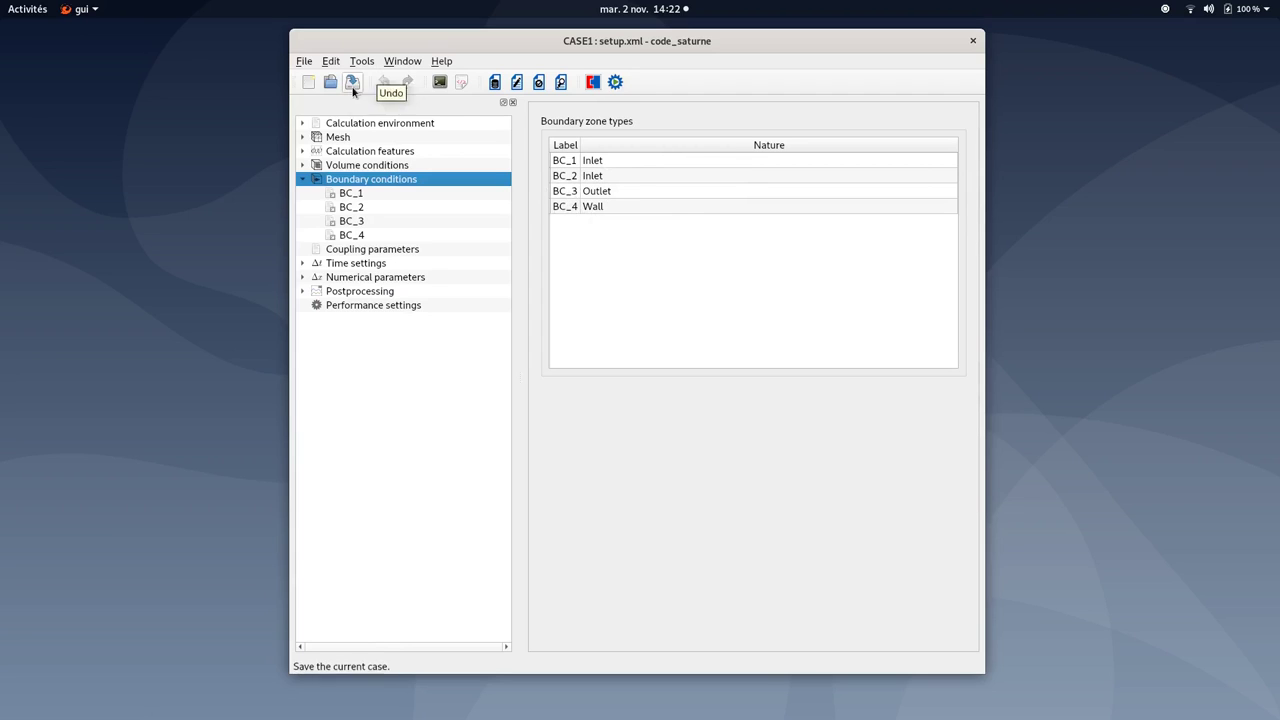
{"action": "left_click", "coordinate": [356, 197]}
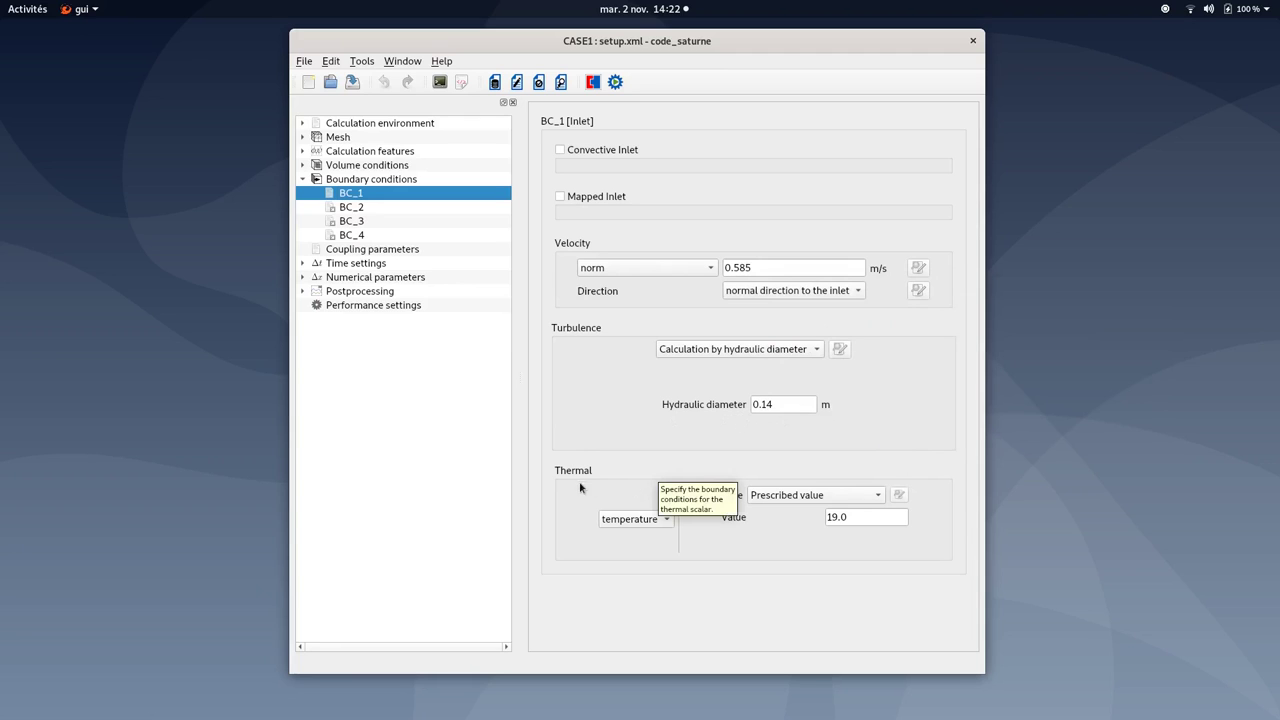
{"action": "left_click", "coordinate": [372, 208]}
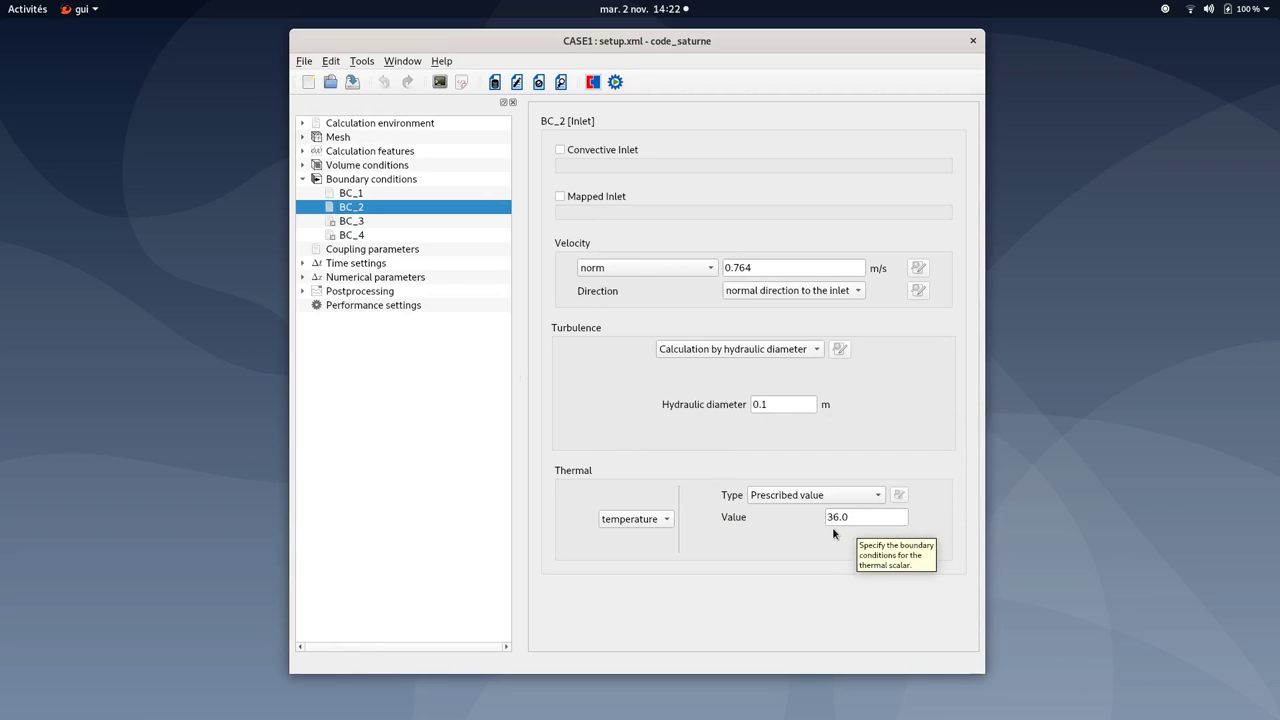
{"action": "left_click", "coordinate": [380, 223]}
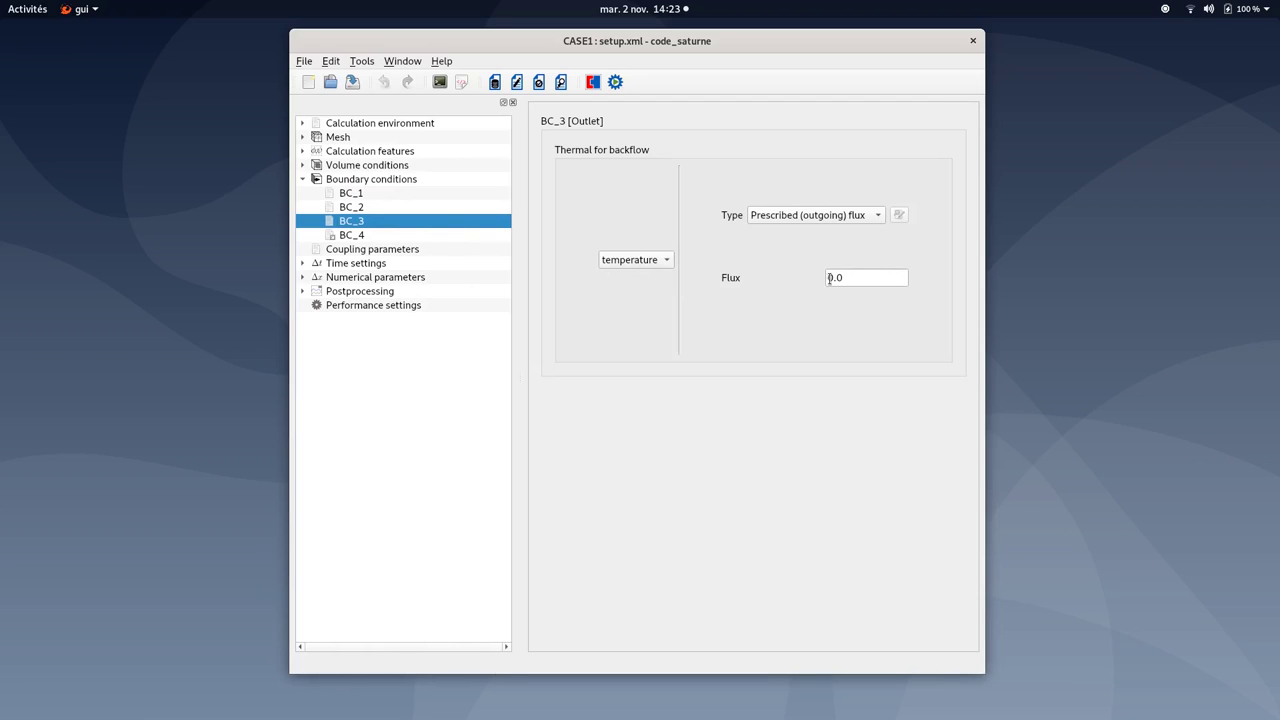
{"action": "left_click", "coordinate": [352, 234]}
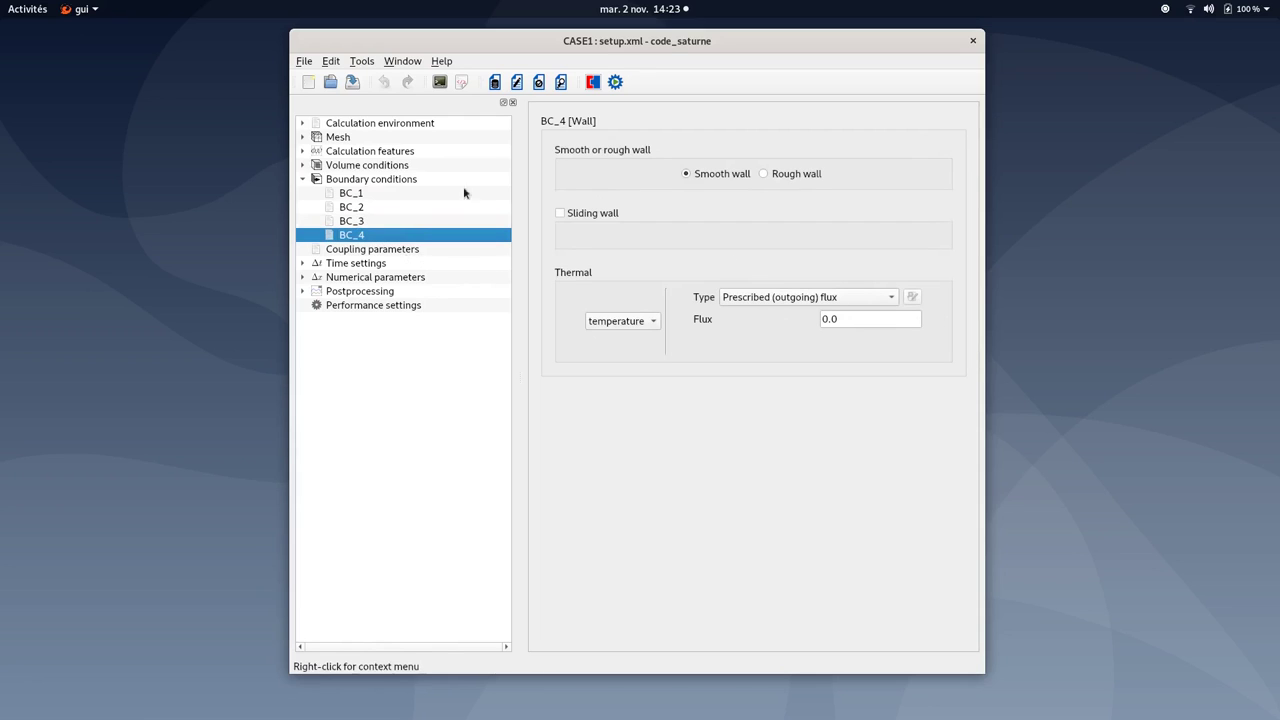
{"action": "left_click", "coordinate": [303, 179]}
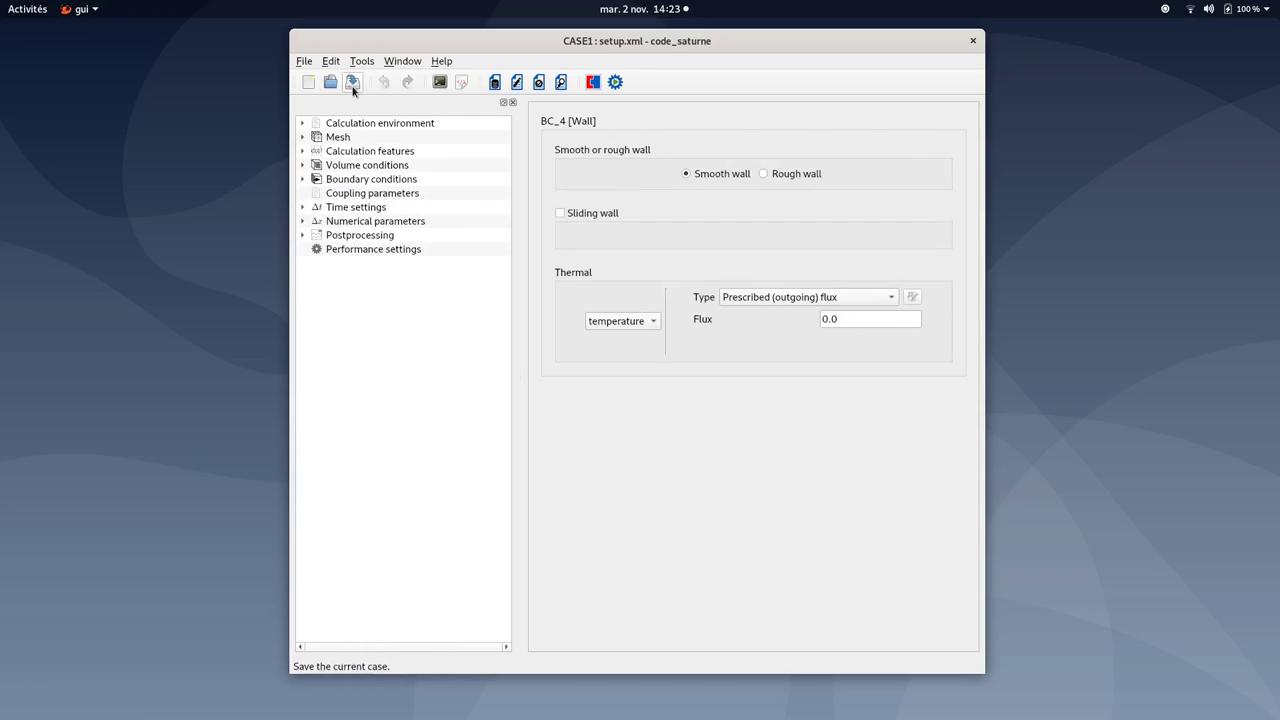
{"action": "left_click", "coordinate": [354, 86]}
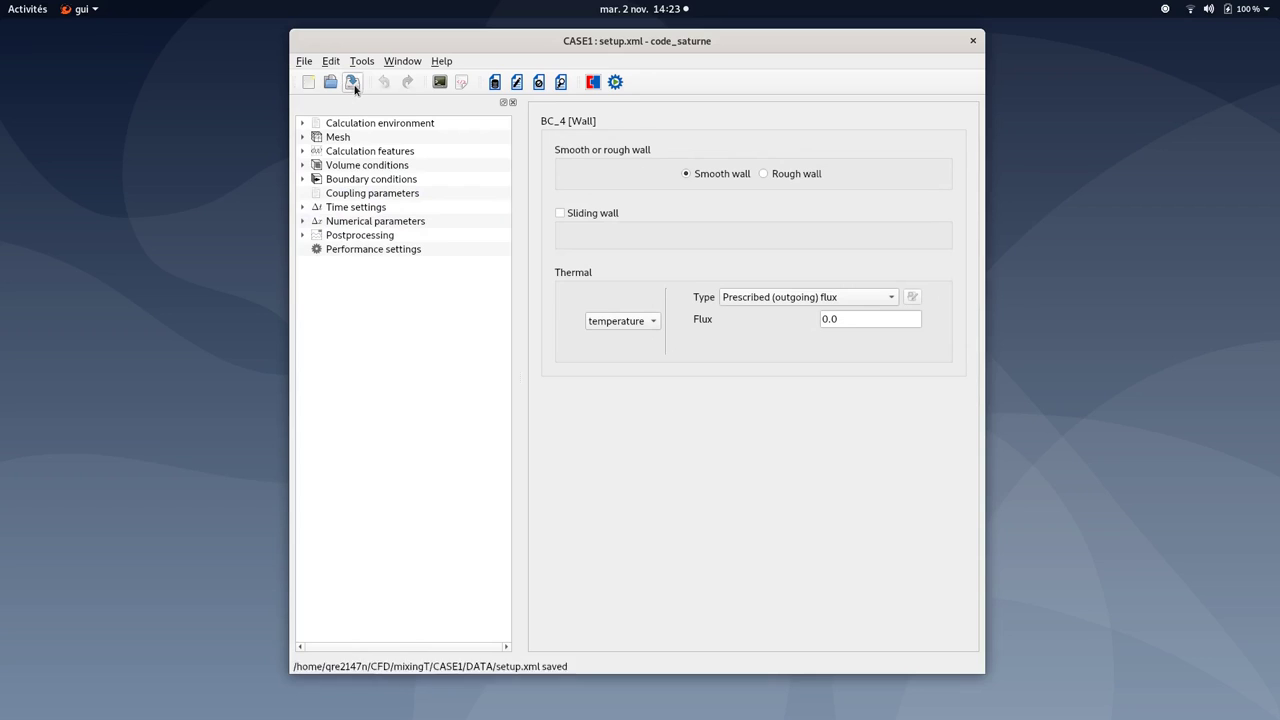
Step: Confirm the 3000 time-step stopping criterion and restart settings: no restart, 4 checkpoints frequency
{"action": "left_click", "coordinate": [340, 207]}
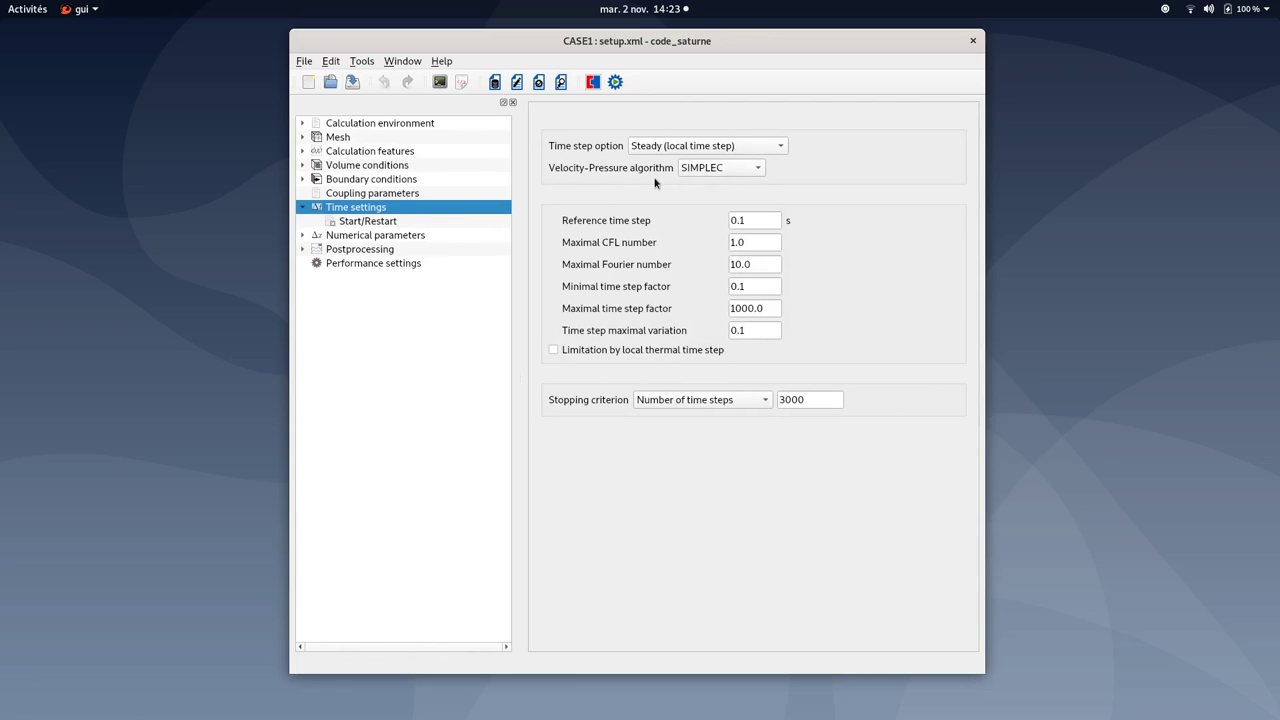
{"action": "double_click", "coordinate": [815, 399]}
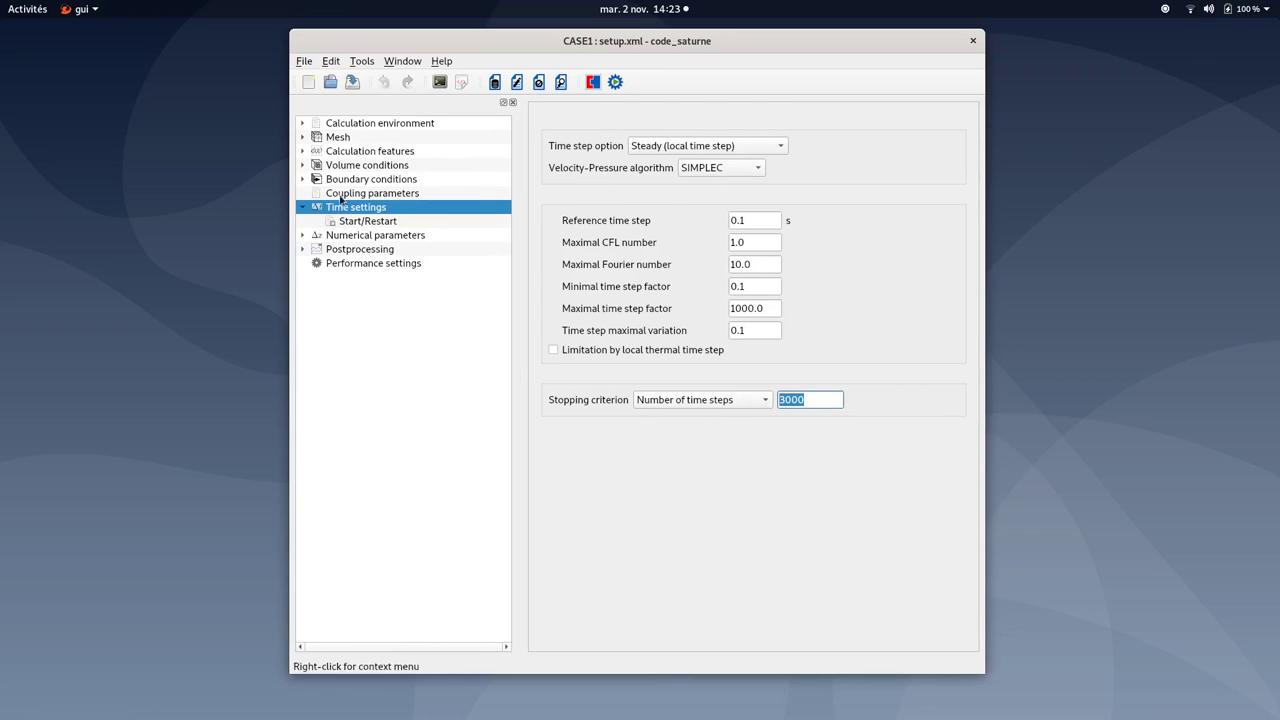
{"action": "left_click", "coordinate": [362, 221]}
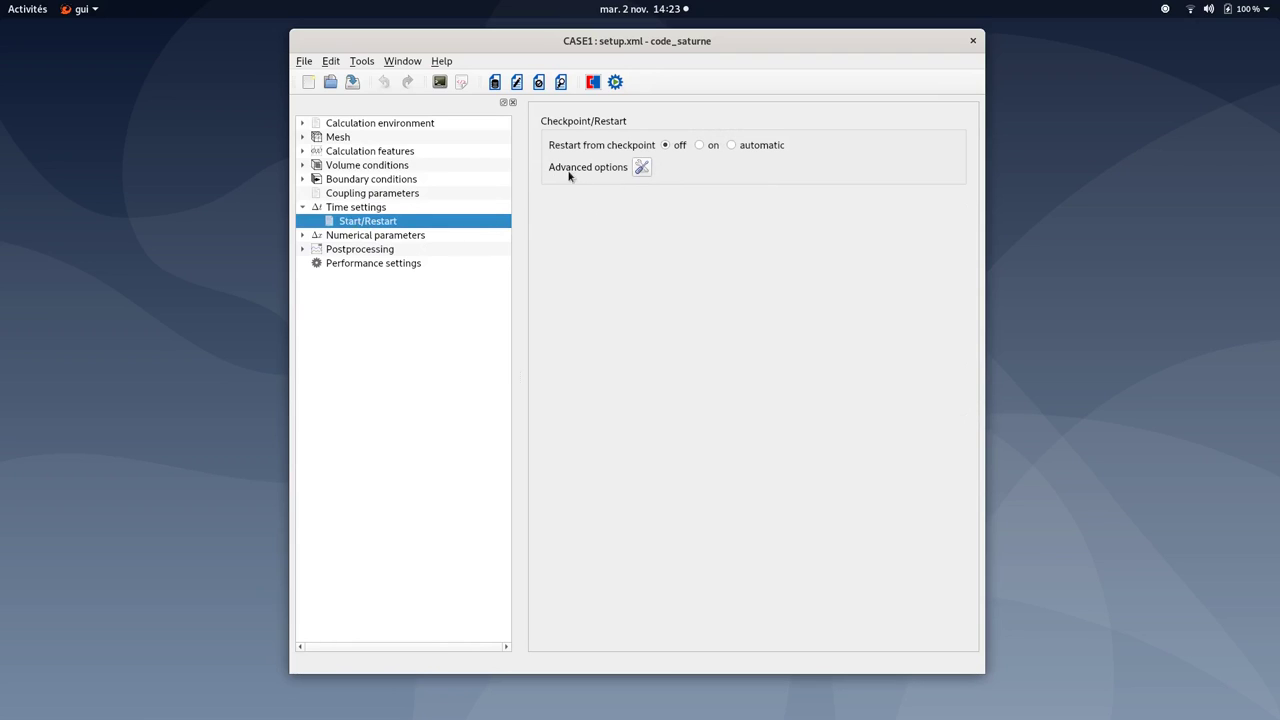
{"action": "left_click", "coordinate": [643, 168]}
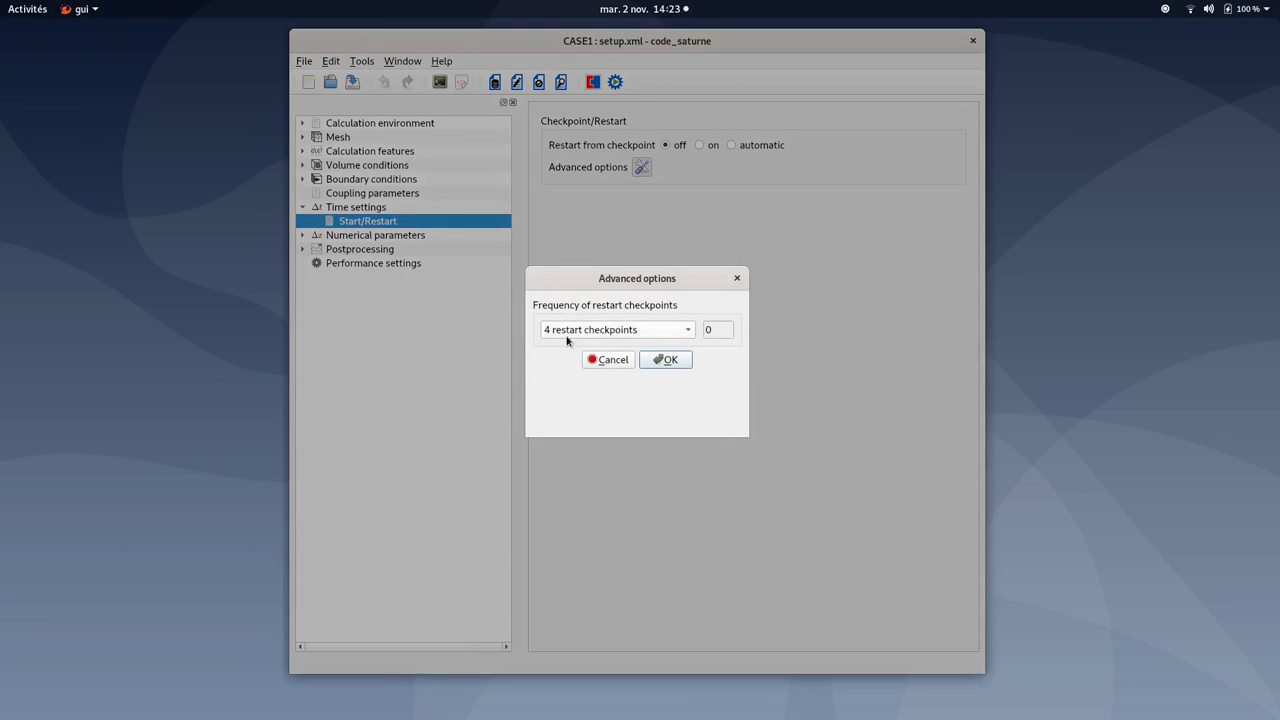
{"action": "left_click", "coordinate": [678, 362]}
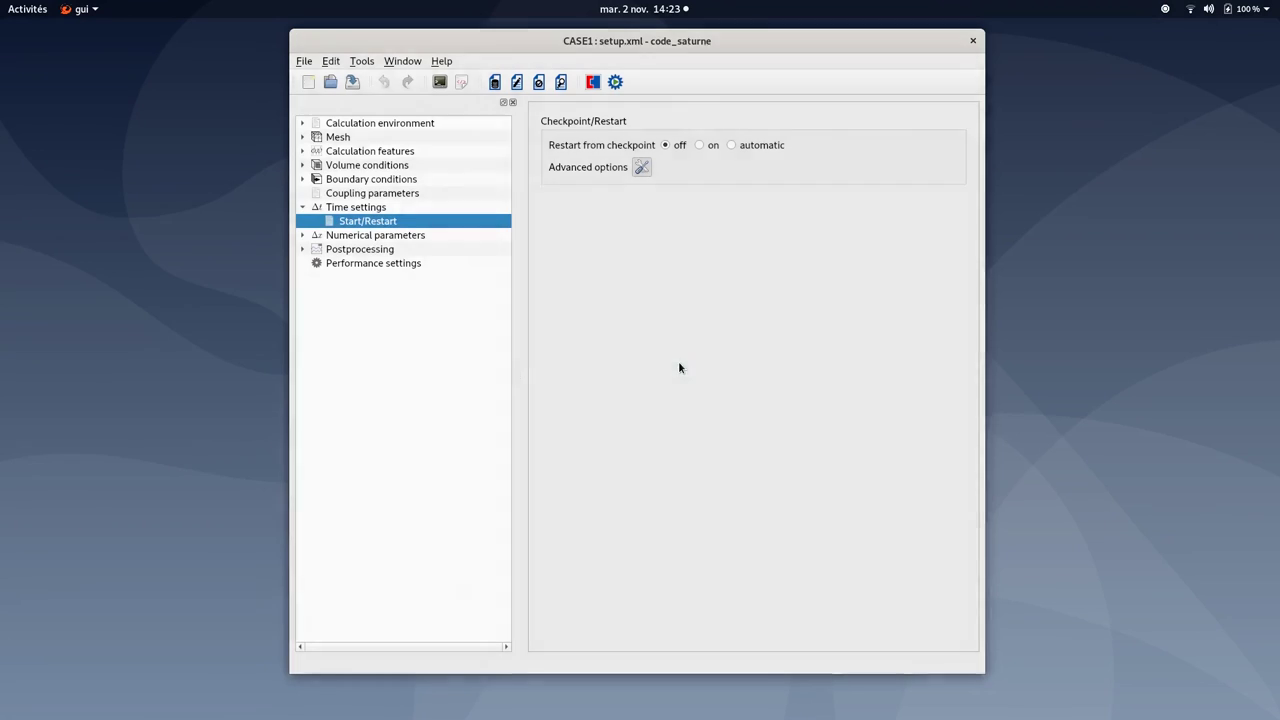
{"action": "left_click", "coordinate": [303, 209]}
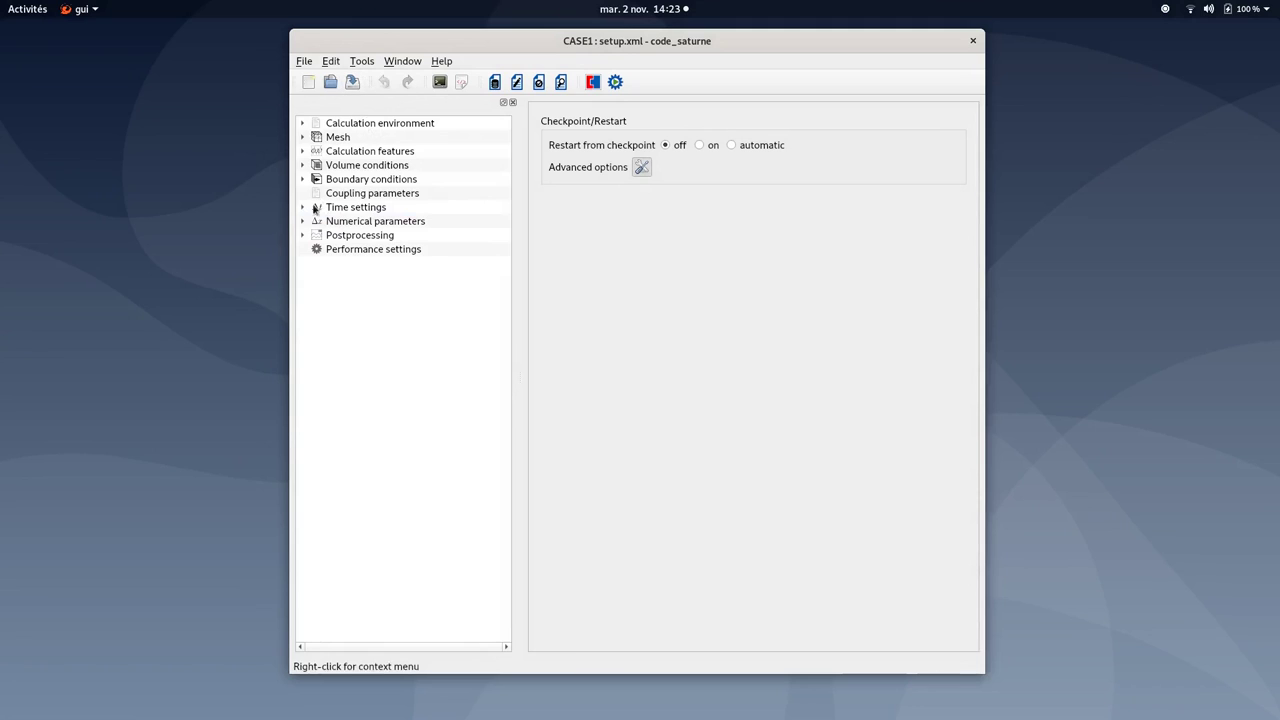
Step: Check temperature clipping between 19 and 36 in Equation parameters, then show Postprocessing output control
{"action": "left_click", "coordinate": [348, 224]}
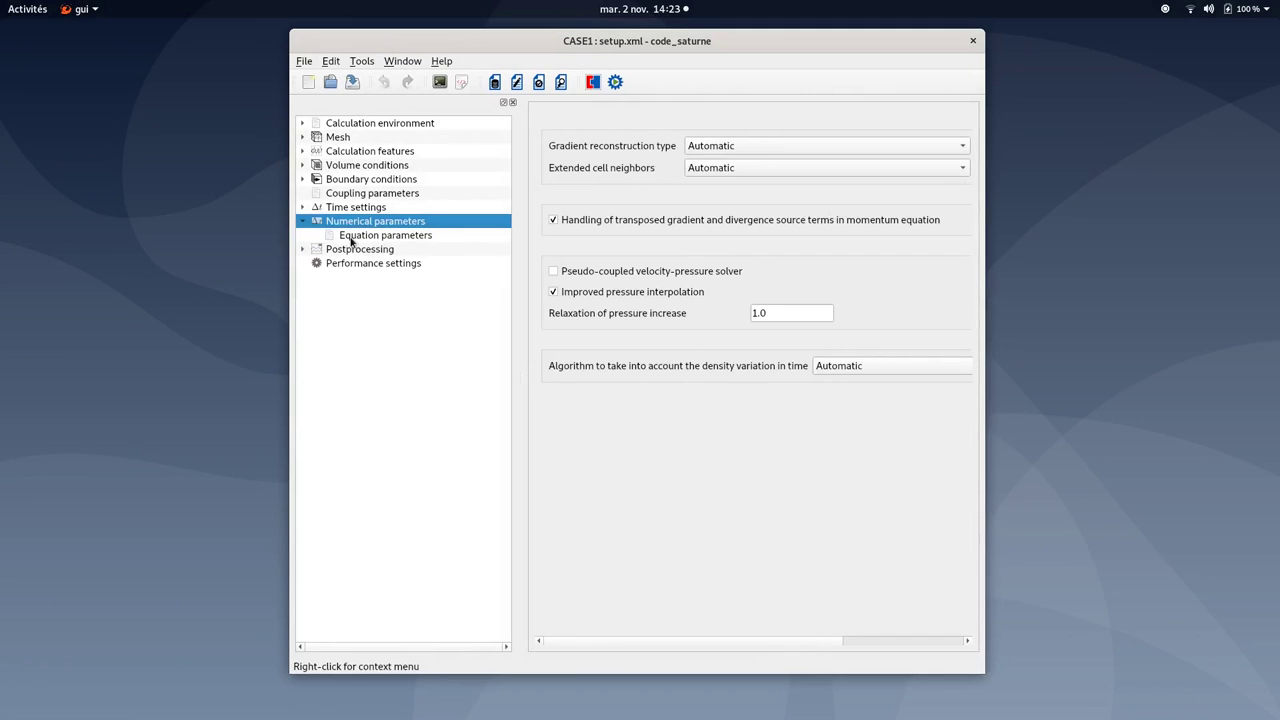
{"action": "left_click", "coordinate": [347, 238]}
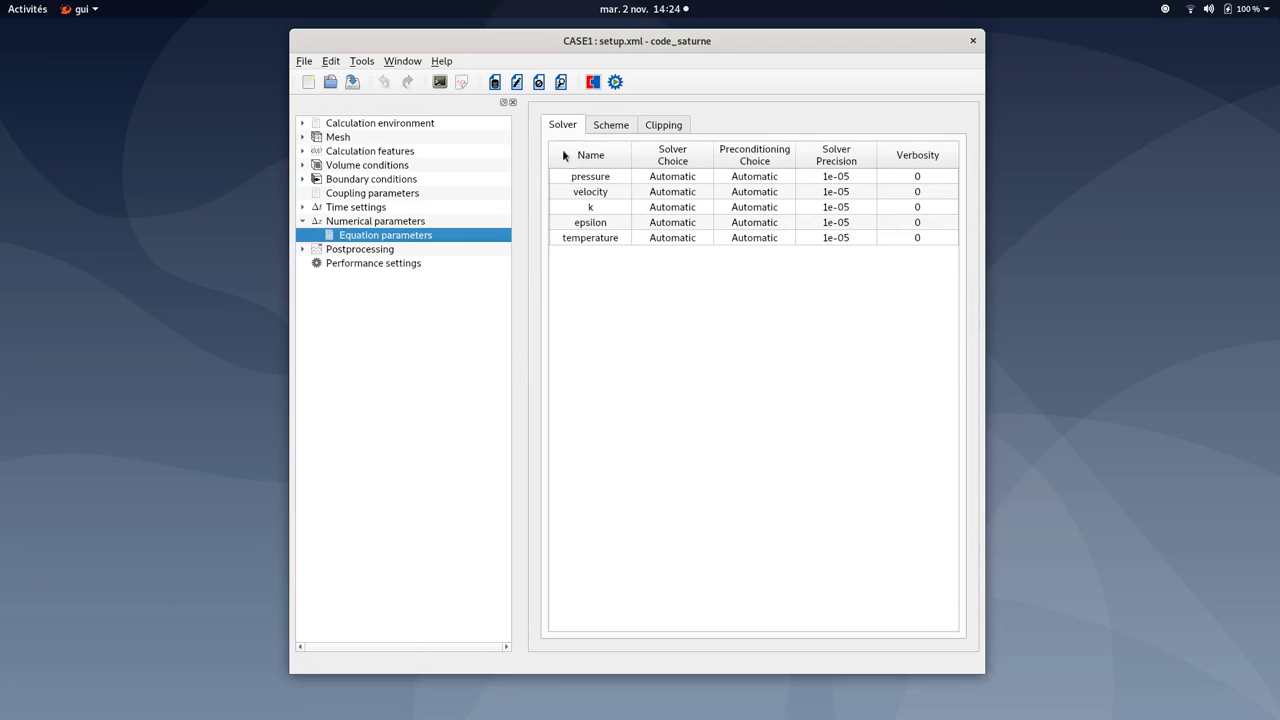
{"action": "left_click", "coordinate": [662, 126]}
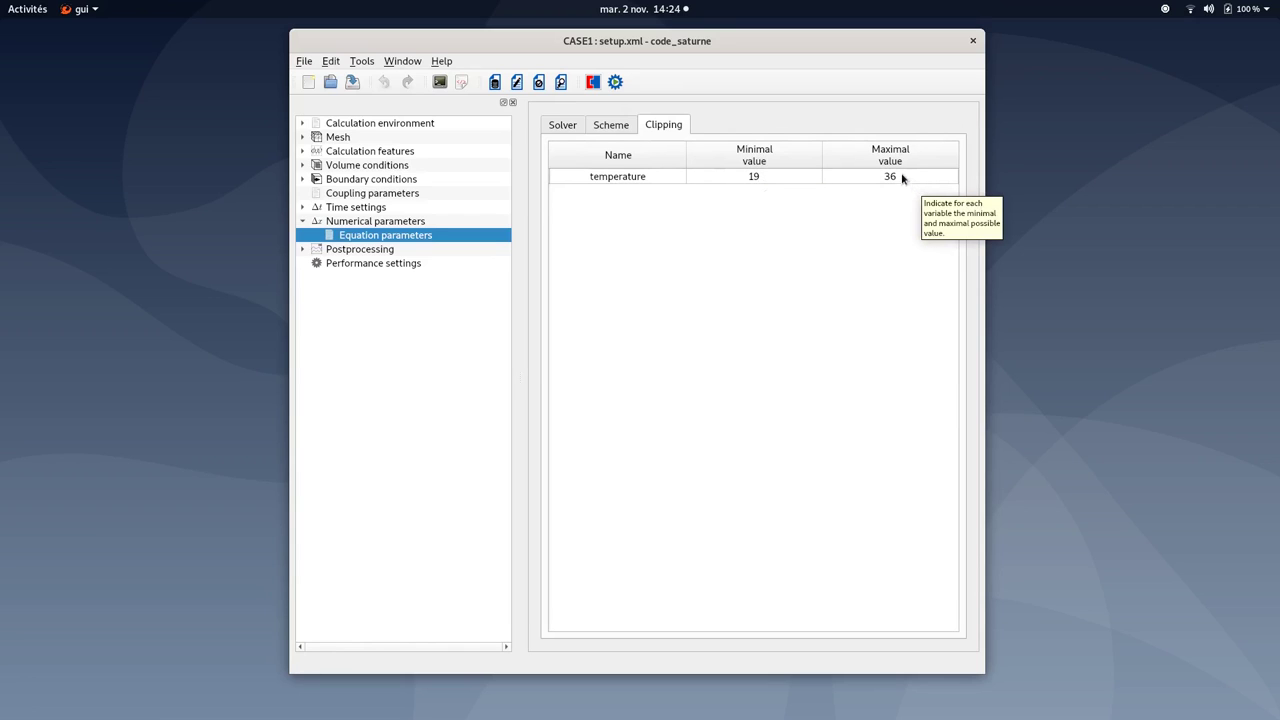
{"action": "left_click", "coordinate": [303, 224]}
{"action": "left_click", "coordinate": [367, 238]}
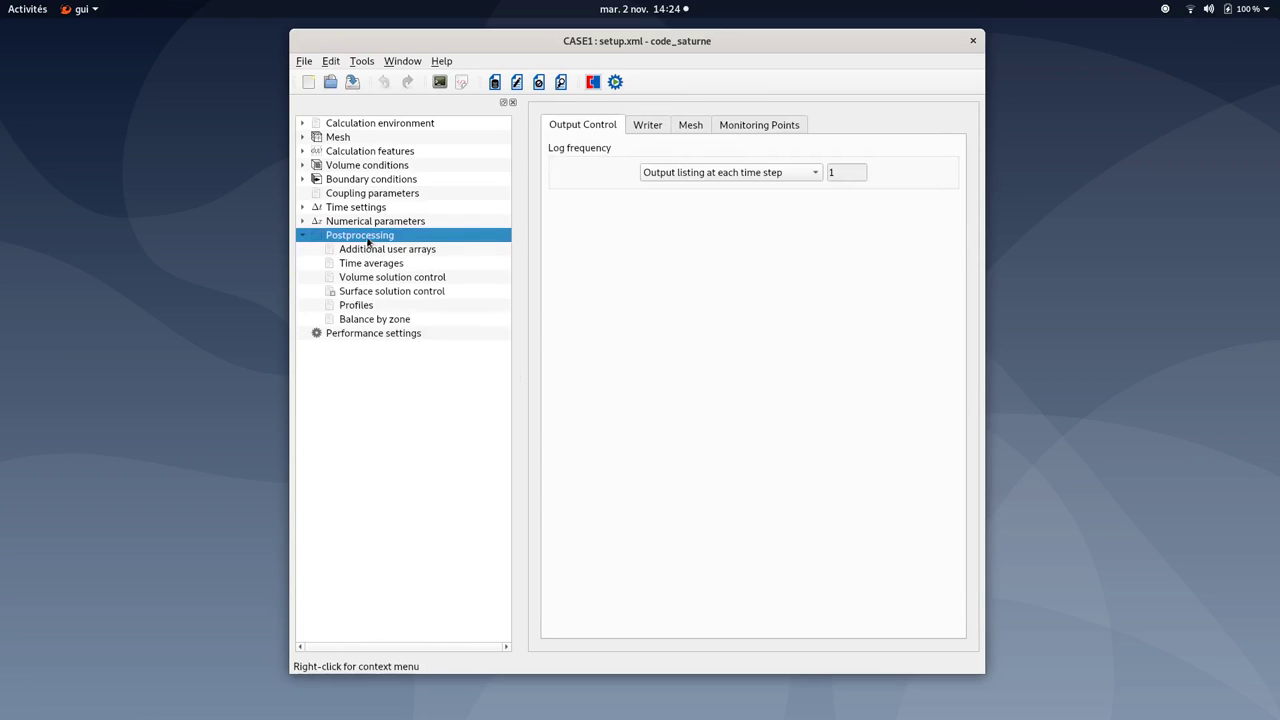
Step: Review the two monitoring probes' X, Y, Z coordinates and save setup.xml
{"action": "left_click", "coordinate": [765, 128]}
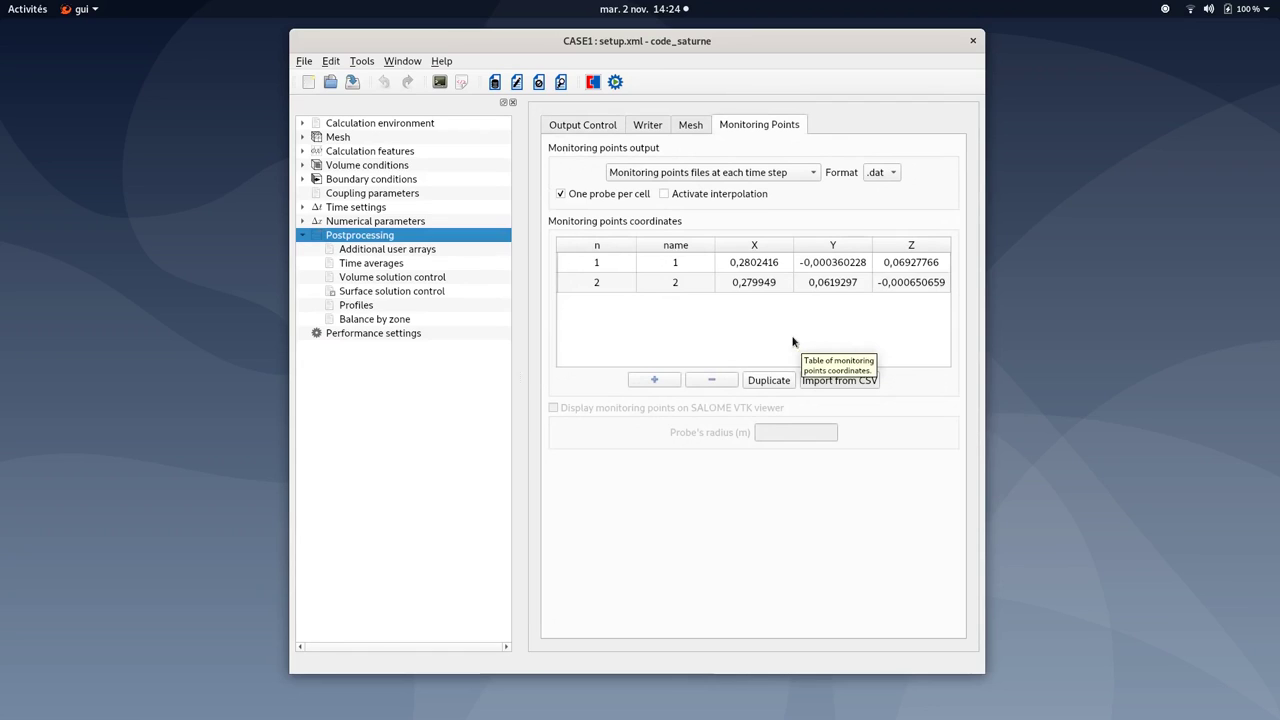
{"action": "left_click", "coordinate": [695, 128]}
{"action": "left_click", "coordinate": [750, 133]}
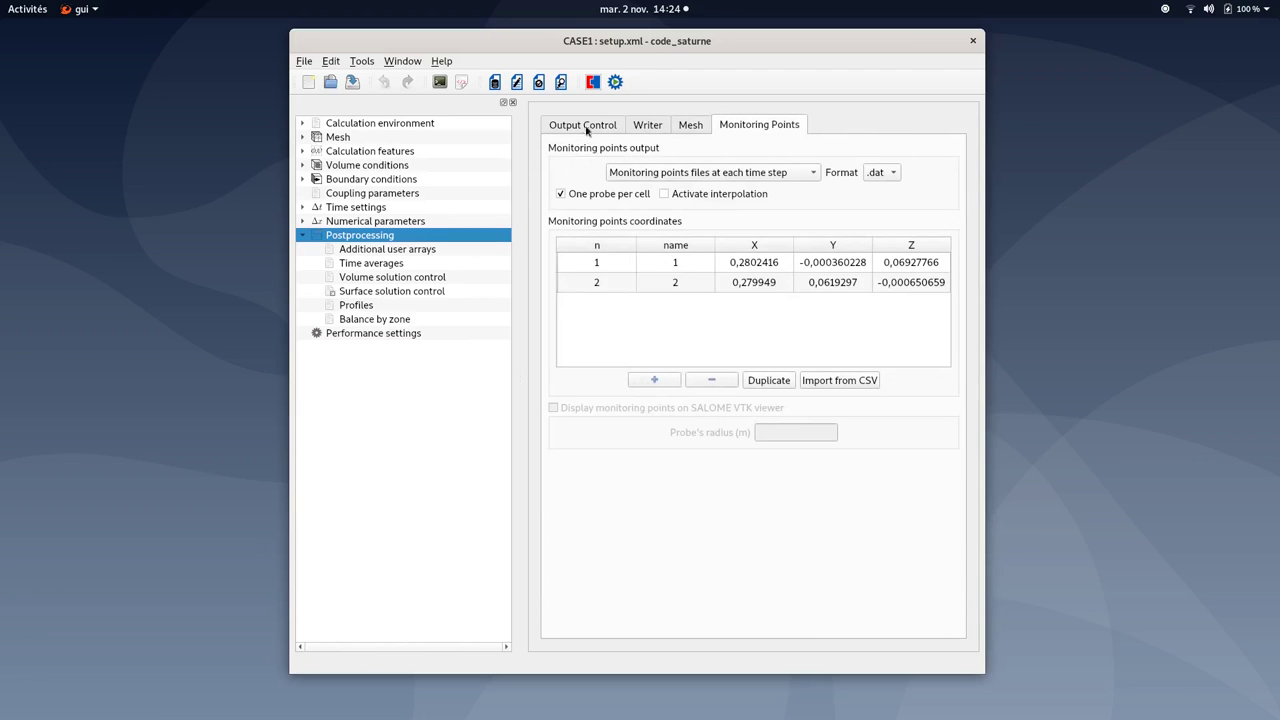
{"action": "left_click", "coordinate": [302, 236]}
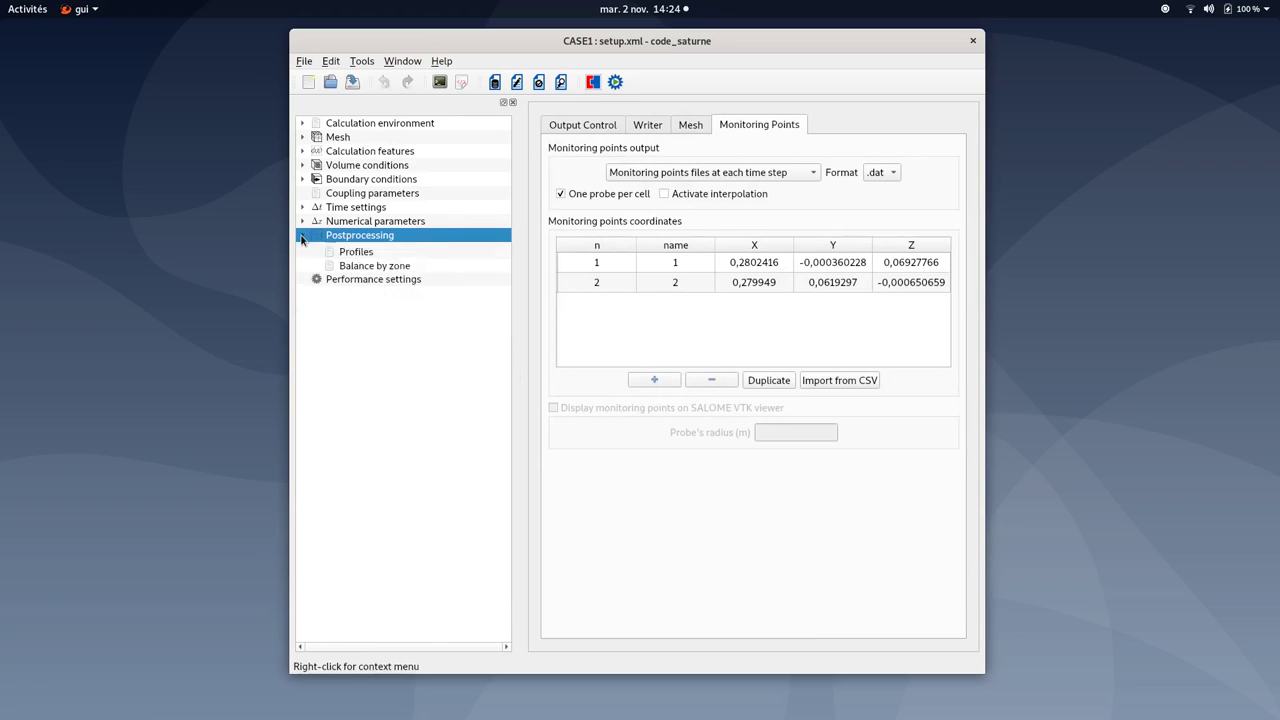
{"action": "left_click", "coordinate": [354, 82]}
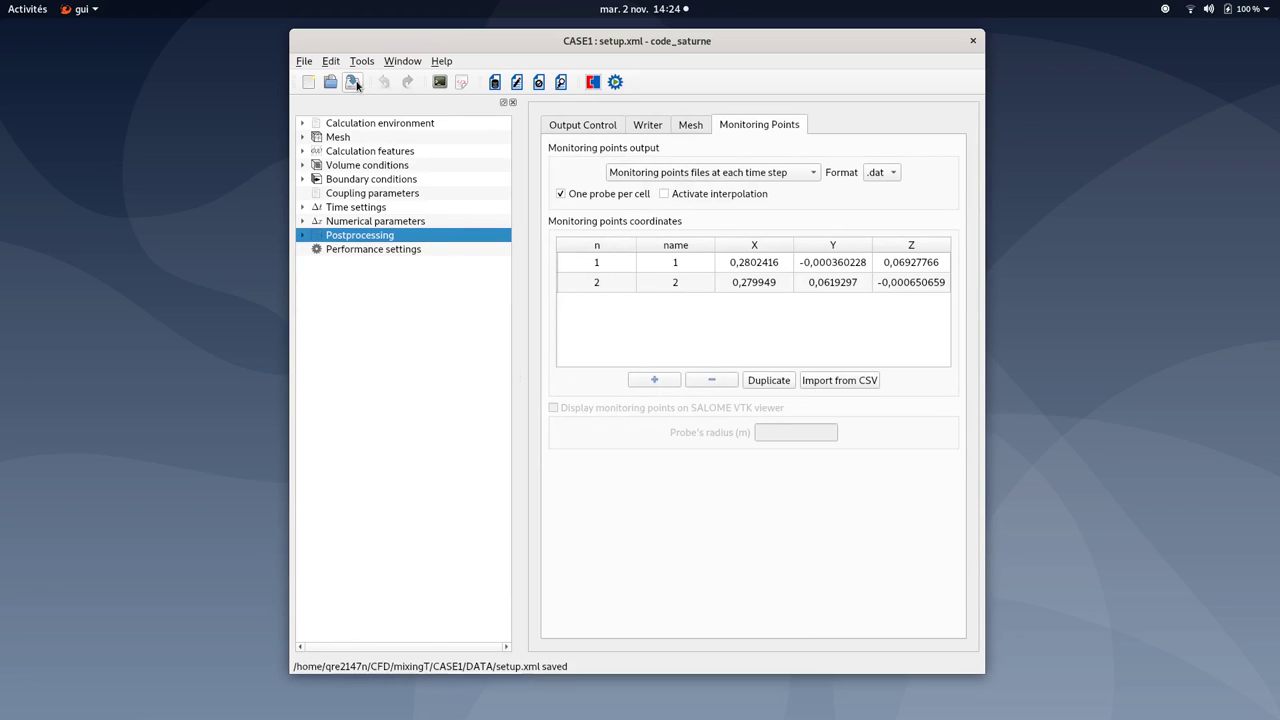
Step: Run the calculation with 4 processes and 2 threads per process
{"action": "left_click", "coordinate": [615, 83]}
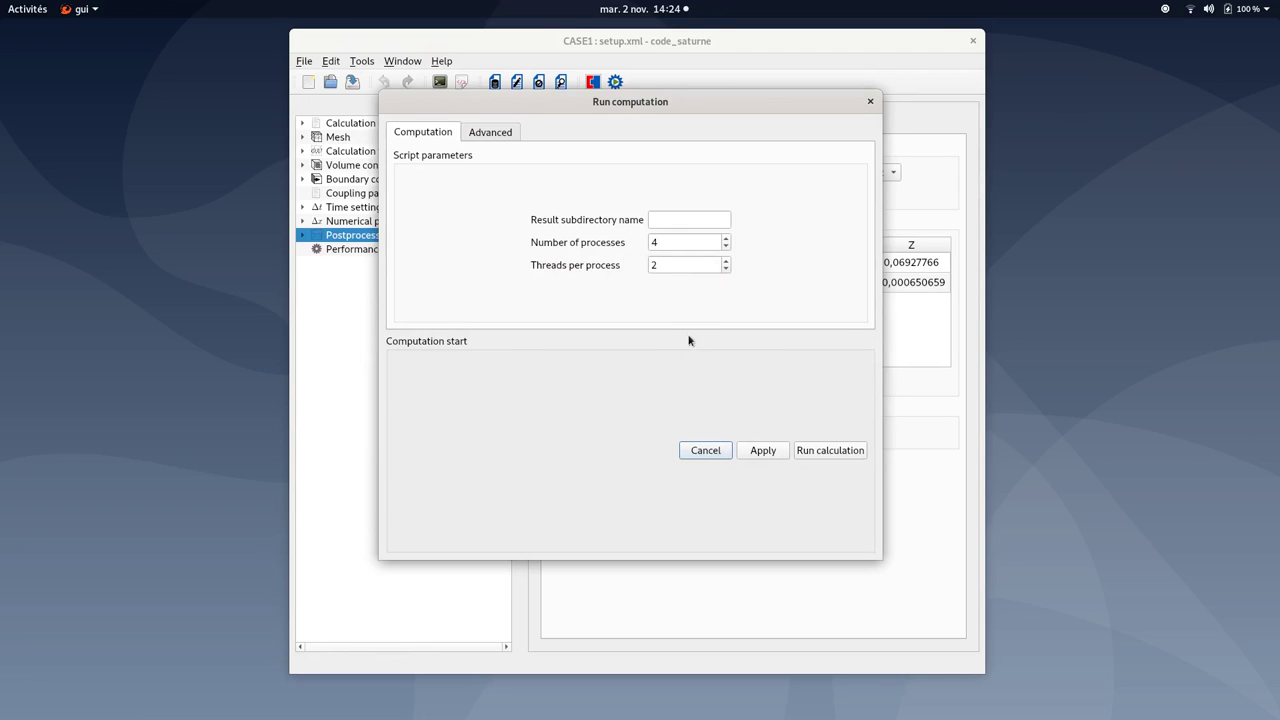
{"action": "left_click", "coordinate": [840, 452]}
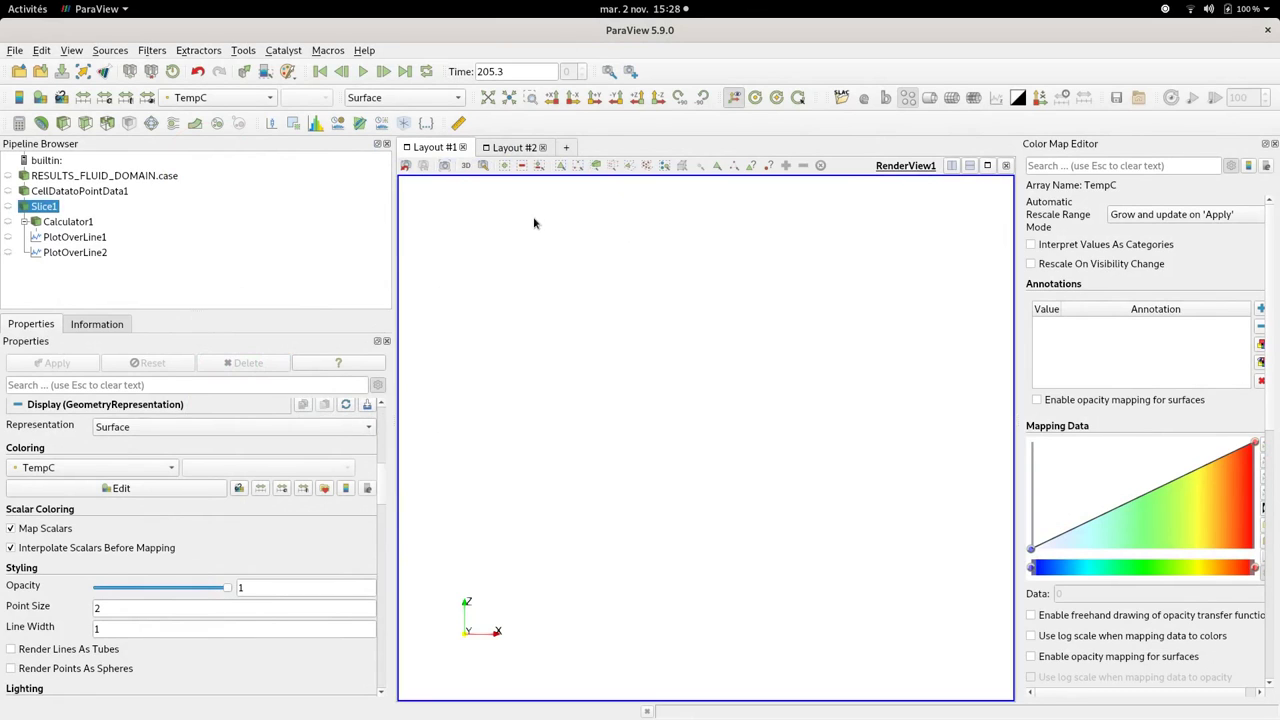
Step: Show Slice1 coloured by Velocity instead of TempC, rescaled to the visible range 2.6e-02 to 1.5
{"action": "left_click", "coordinate": [8, 206]}
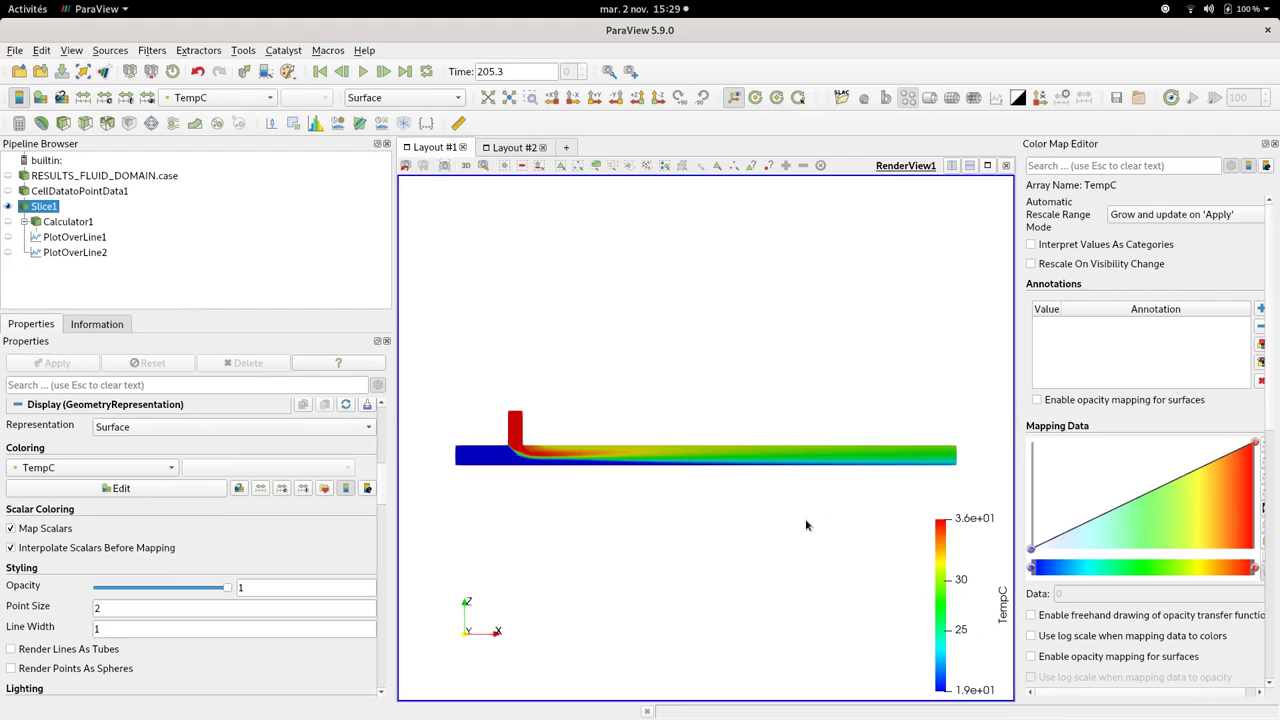
{"action": "left_click", "coordinate": [270, 98]}
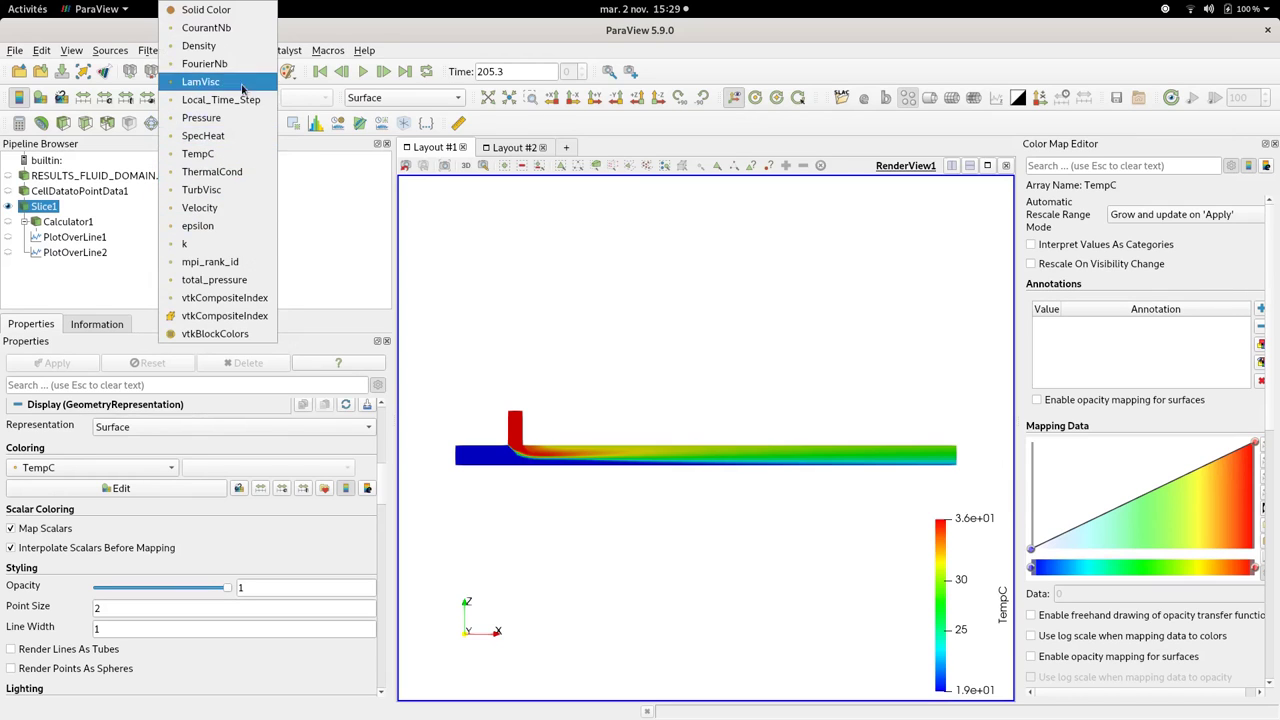
{"action": "left_click", "coordinate": [234, 207]}
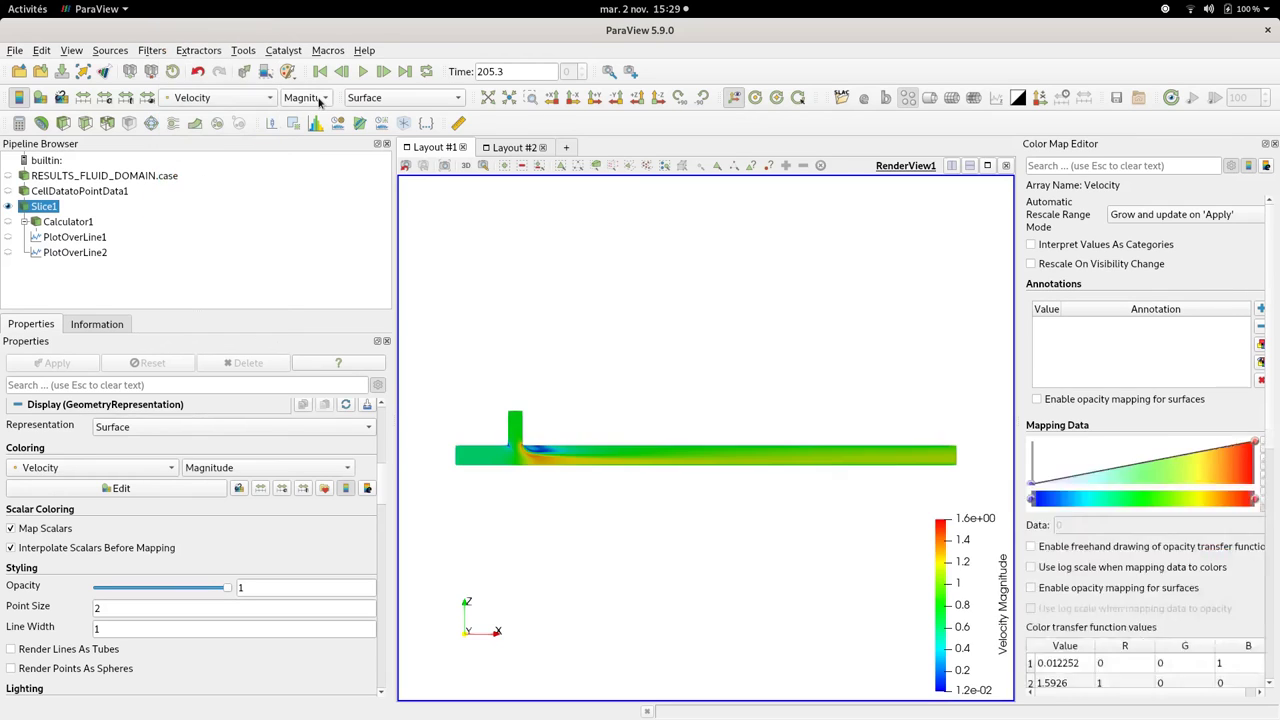
{"action": "left_click", "coordinate": [147, 97]}
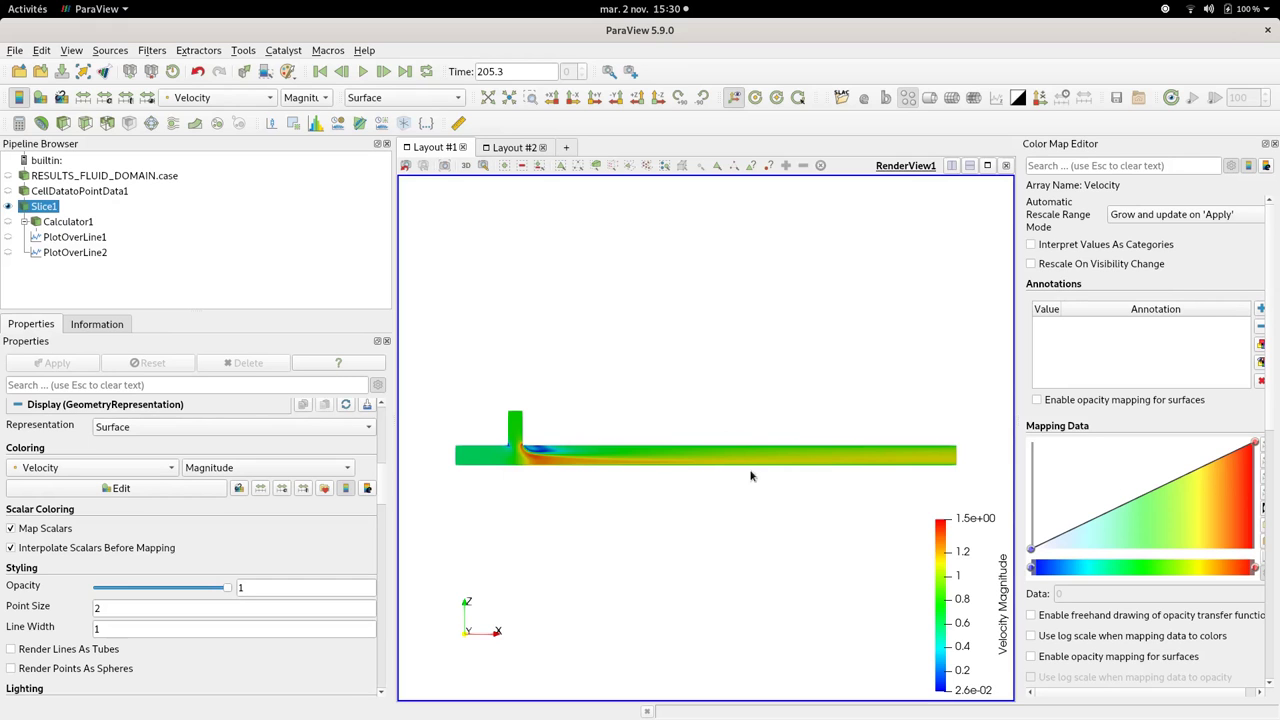
Step: In the line-chart layout, add an unapplied Plot Over Line filter (PlotOverLine3) after PlotOverLine1
{"action": "left_click", "coordinate": [513, 150]}
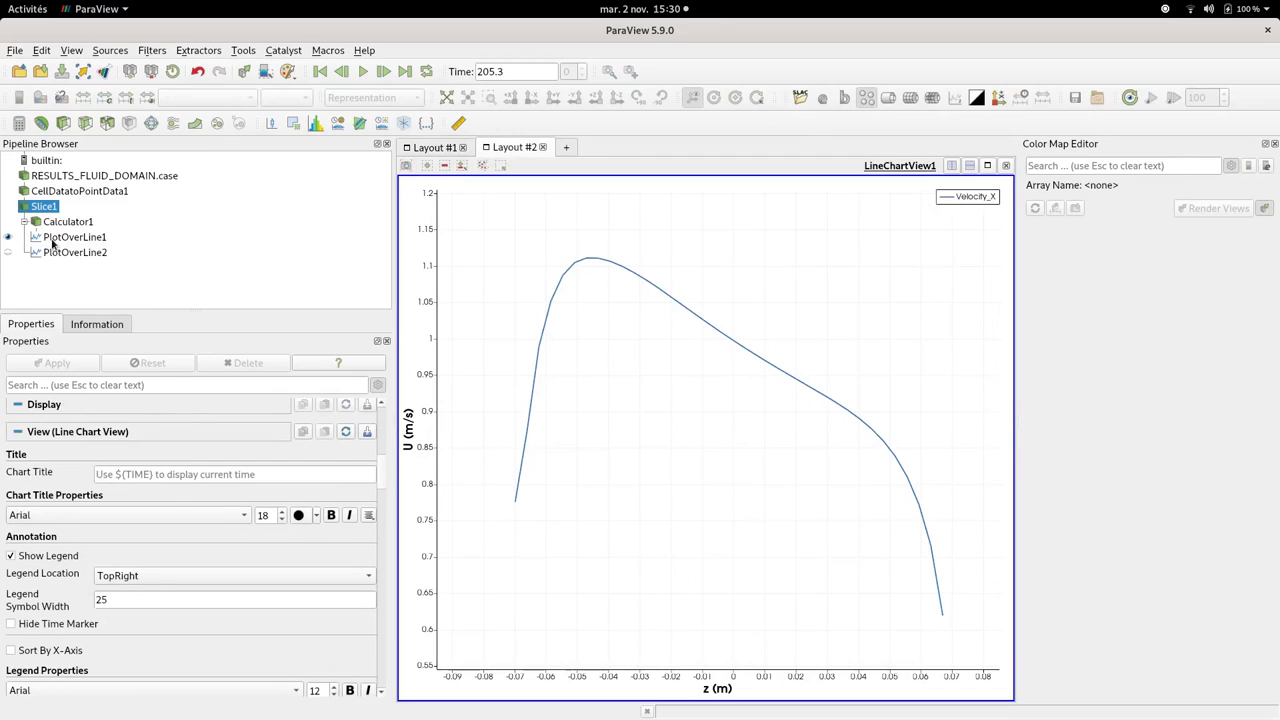
{"action": "left_click", "coordinate": [60, 240]}
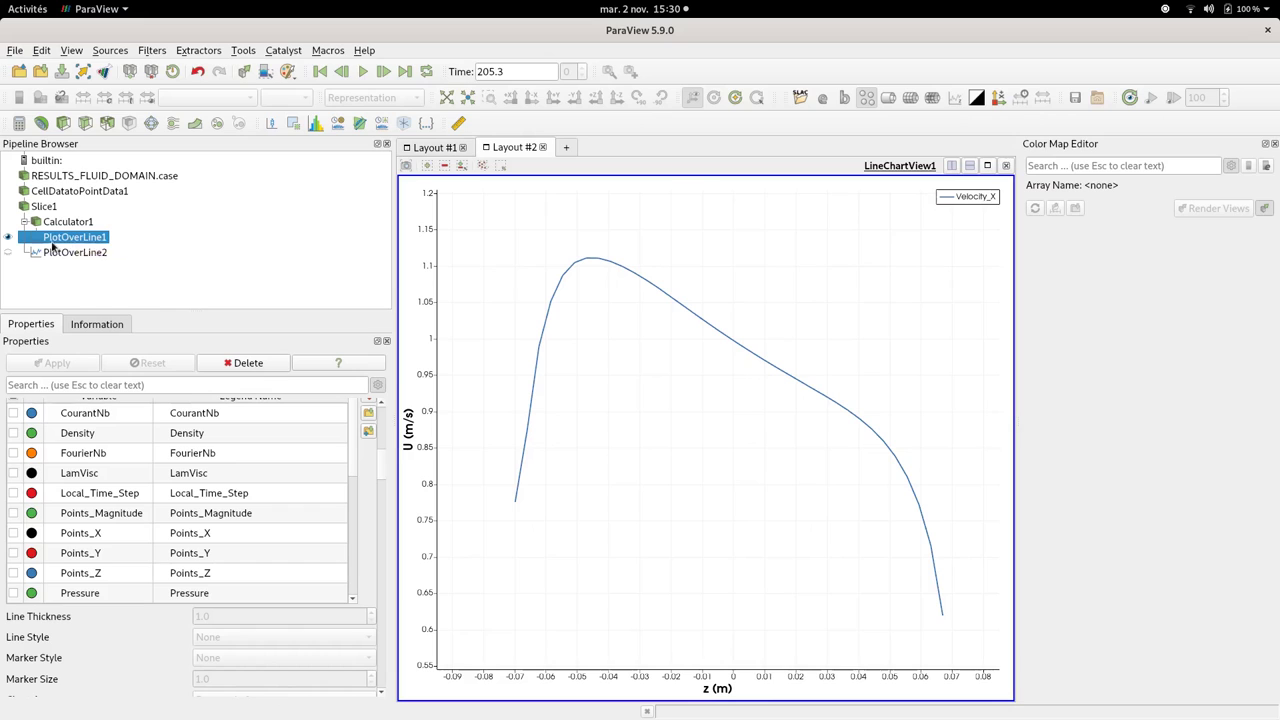
{"action": "left_click", "coordinate": [152, 50]}
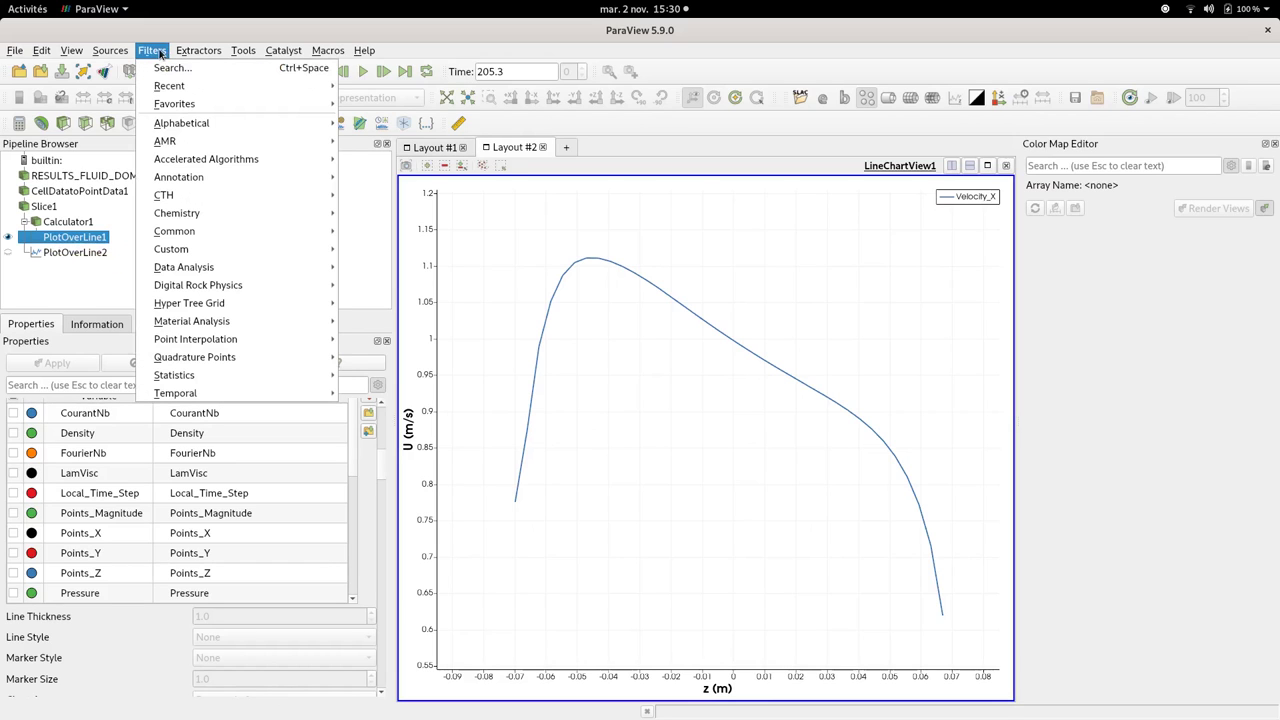
{"action": "mouse_move", "coordinate": [212, 122]}
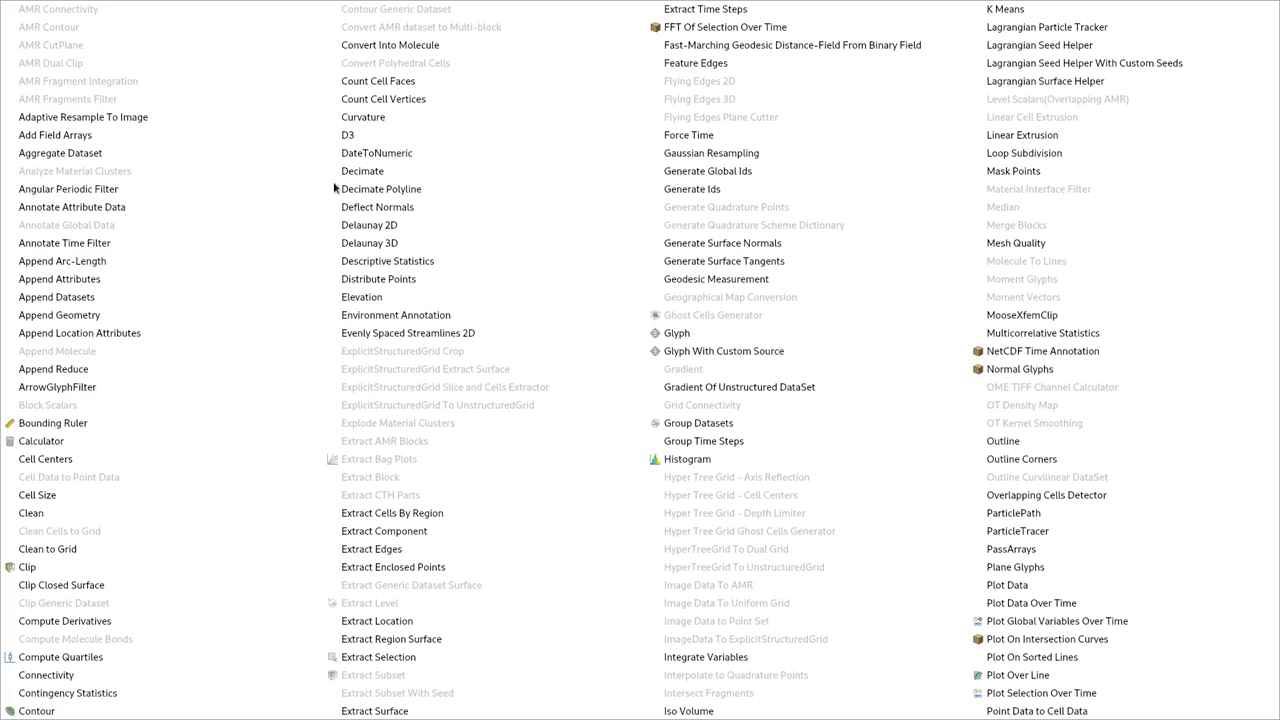
{"action": "left_click", "coordinate": [1008, 677]}
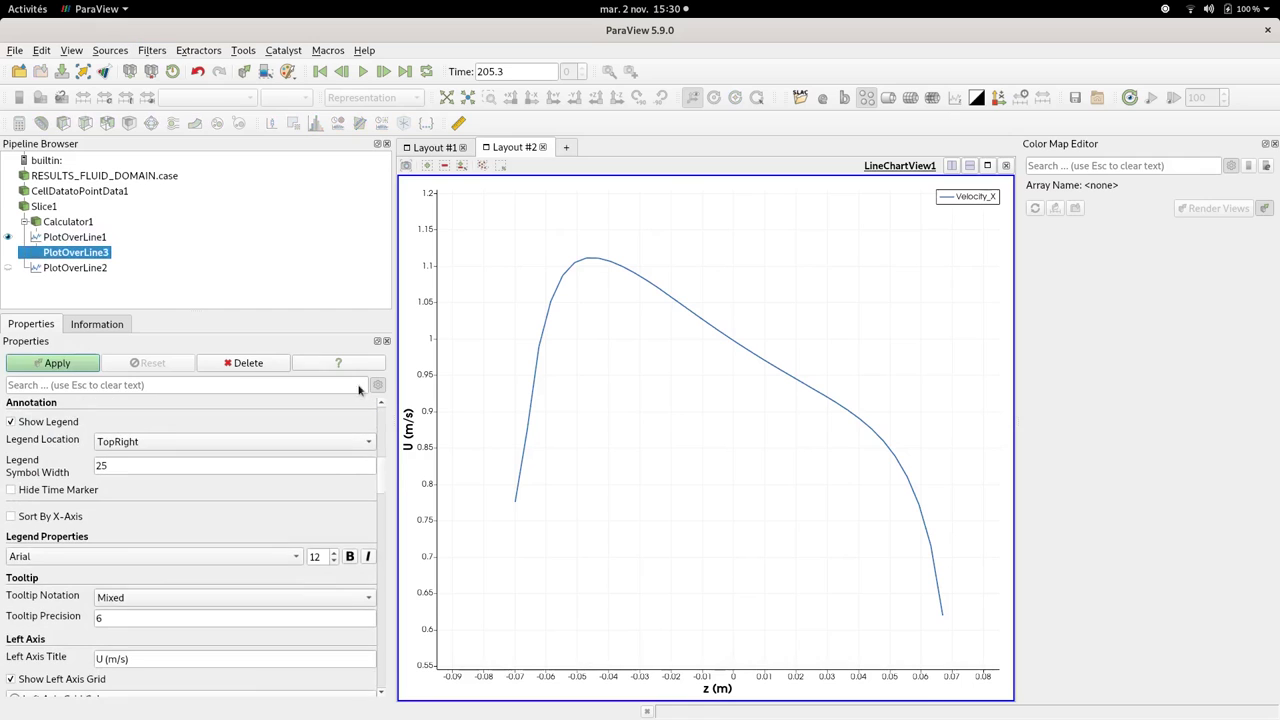
{"action": "left_click", "coordinate": [78, 240]}
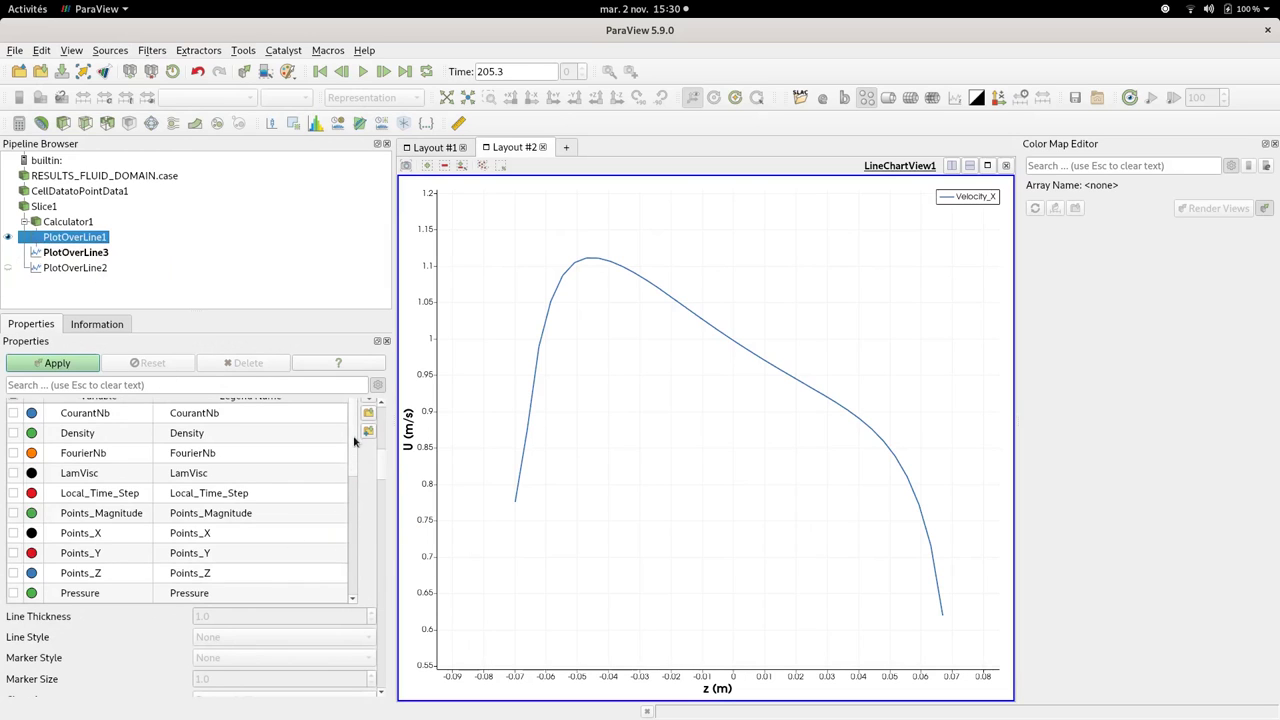
{"action": "scroll", "coordinate": [379, 470], "scroll_direction": "up", "scroll_amount": 3}
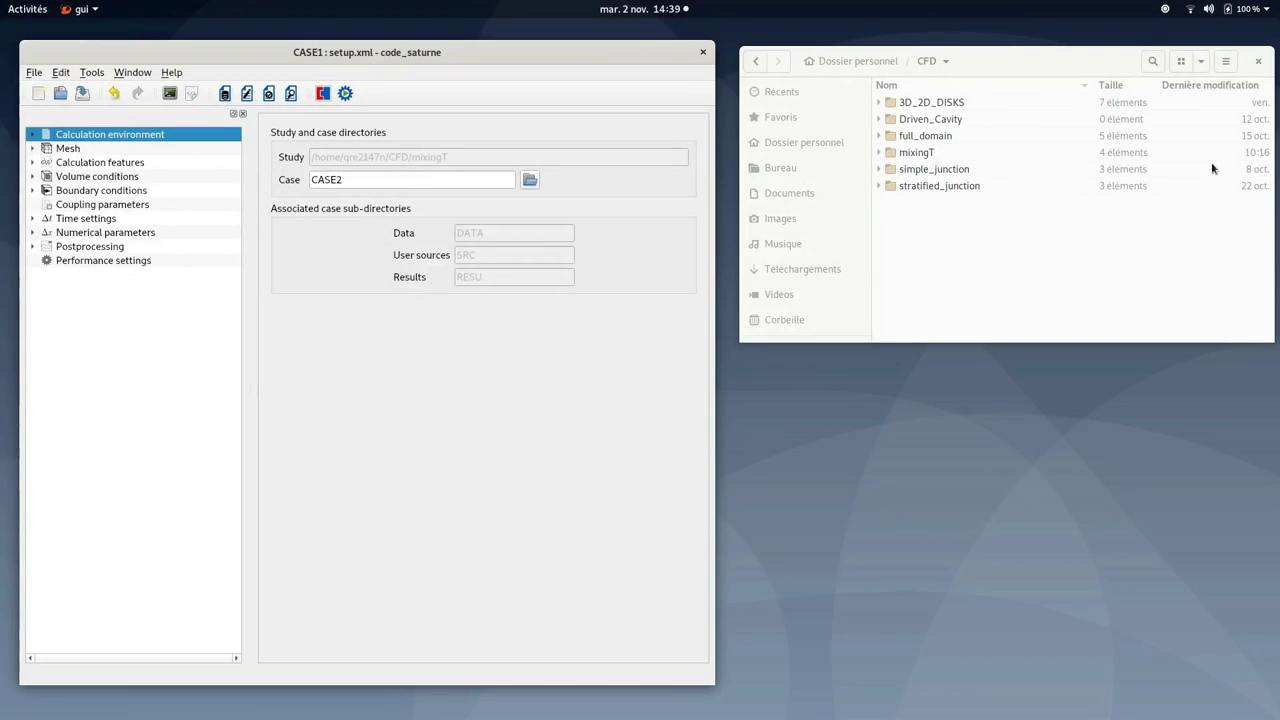
Step: Browse mixingT > CASE2 > SRC to find cs_user_les_inflow.c, then close Files
{"action": "left_click", "coordinate": [881, 155]}
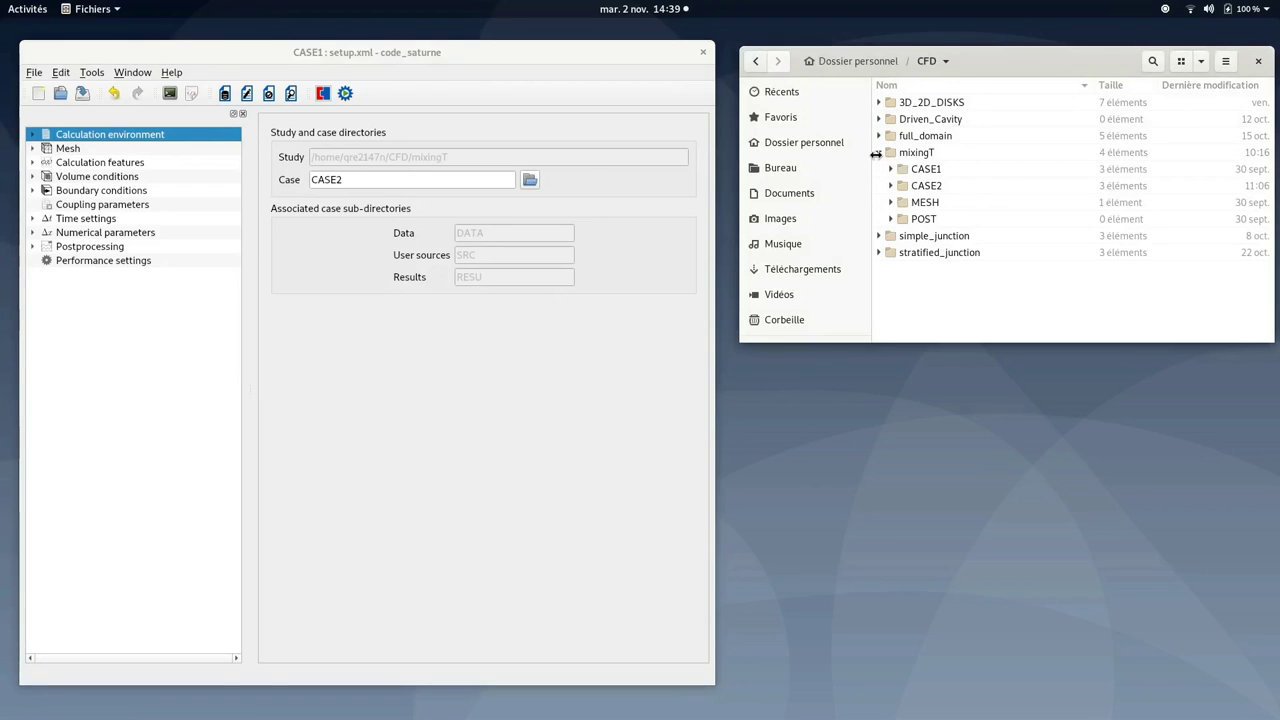
{"action": "left_click", "coordinate": [896, 158]}
{"action": "double_click", "coordinate": [895, 155]}
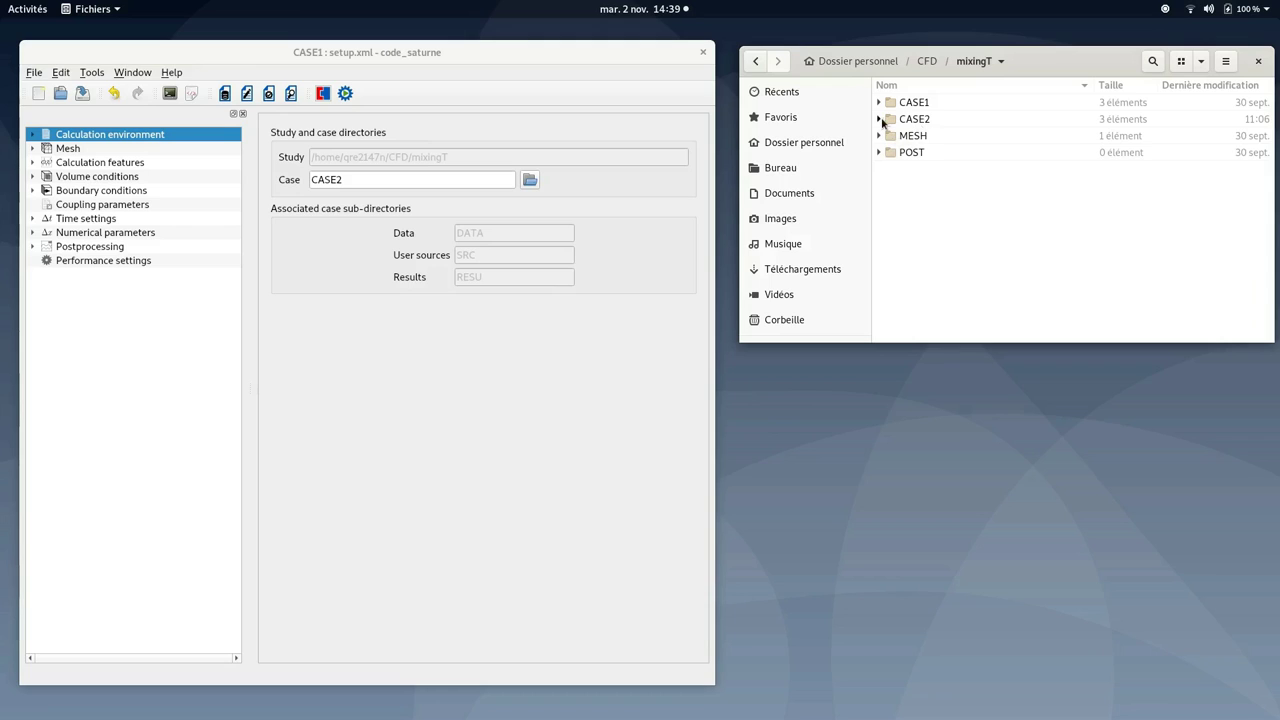
{"action": "left_click", "coordinate": [879, 120]}
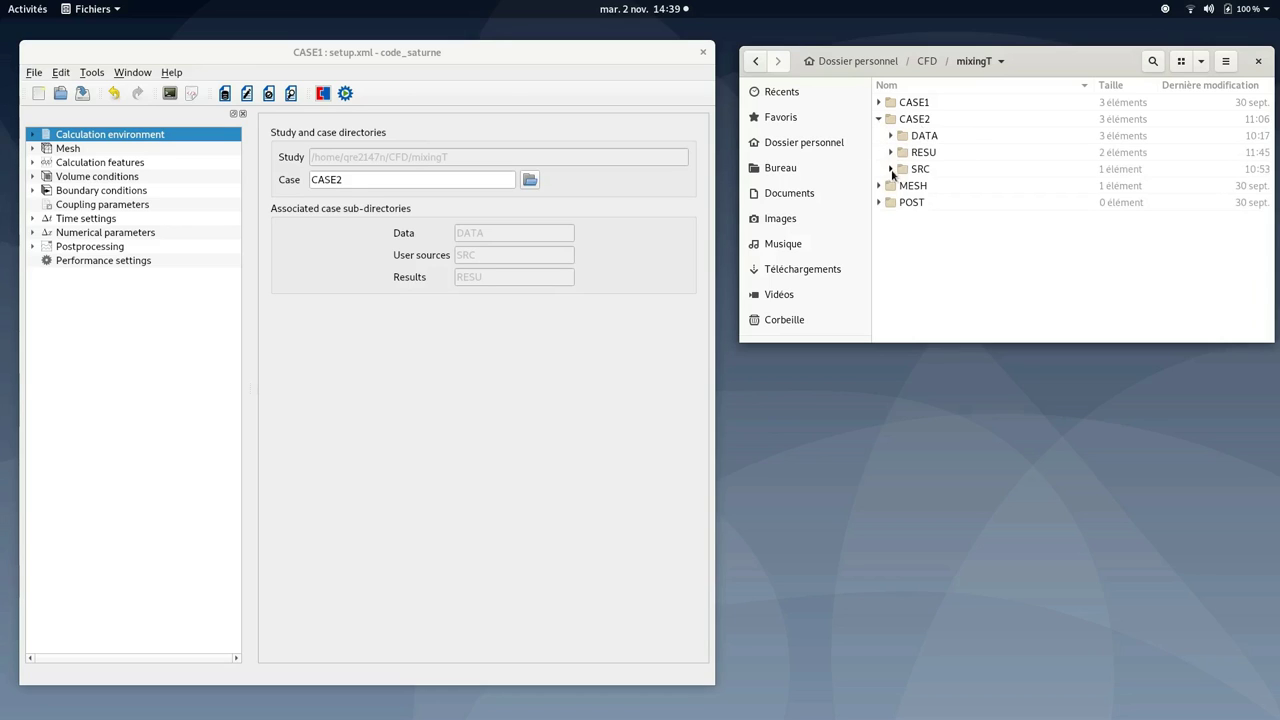
{"action": "left_click", "coordinate": [891, 169]}
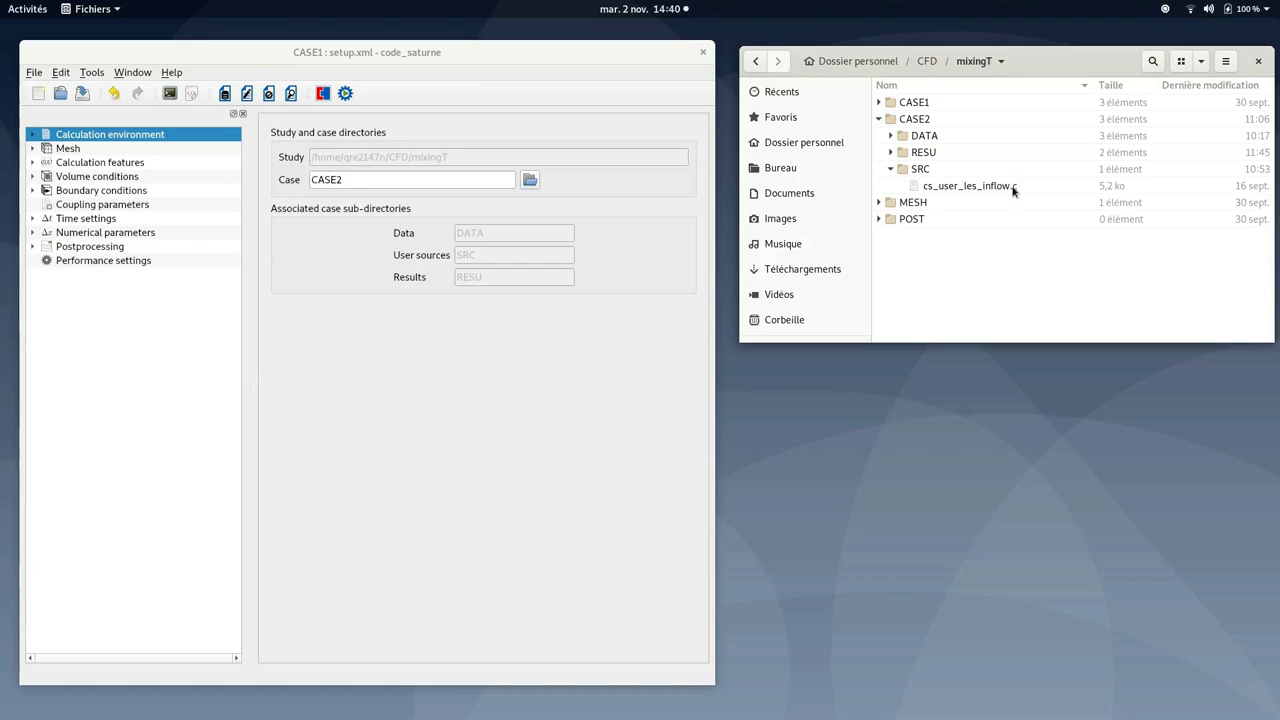
{"action": "left_click", "coordinate": [892, 169]}
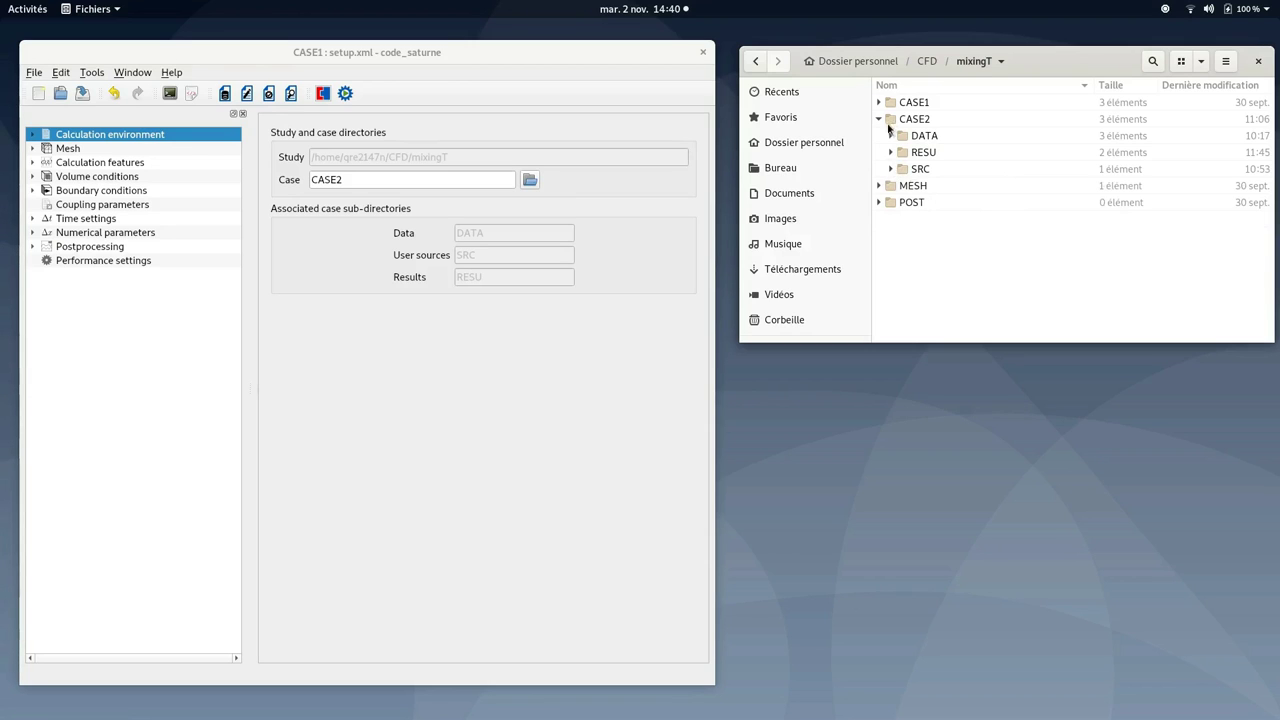
{"action": "left_click", "coordinate": [1258, 61]}
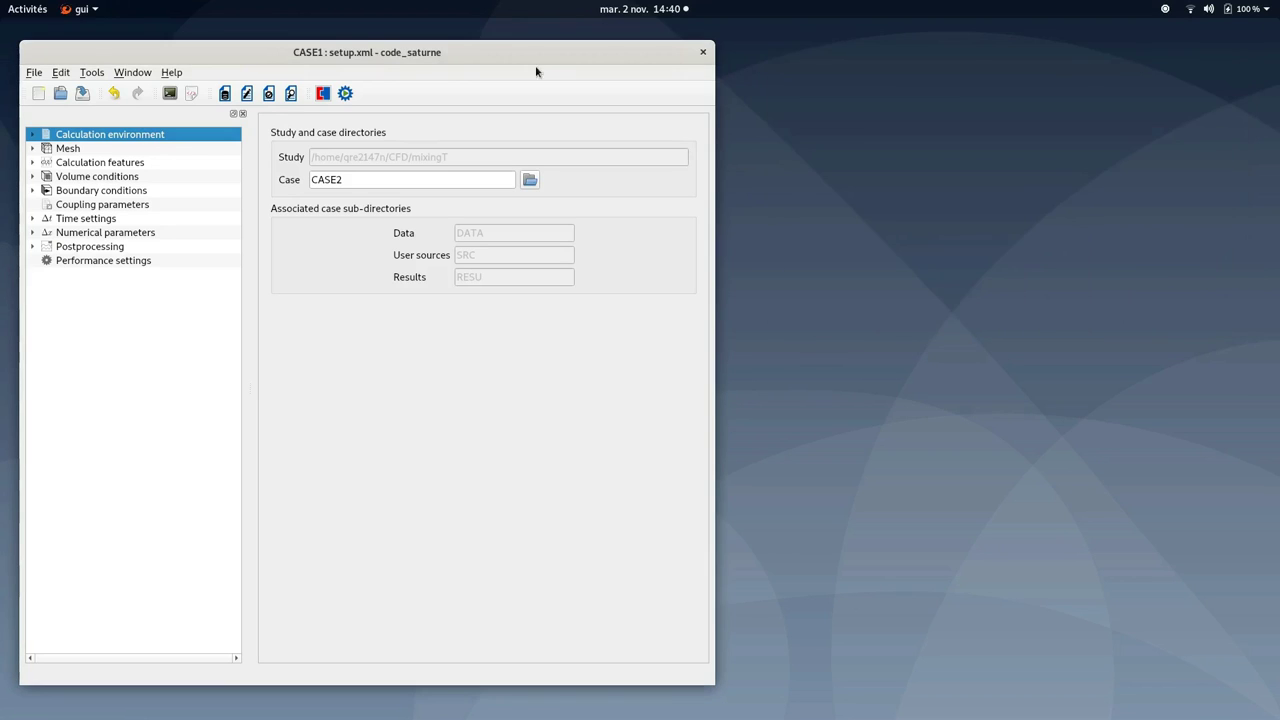
Step: Centre the code_saturne window and briefly expand, then collapse, the Mesh section
{"action": "left_click_drag", "start_coordinate": [525, 57], "coordinate": [802, 45]}
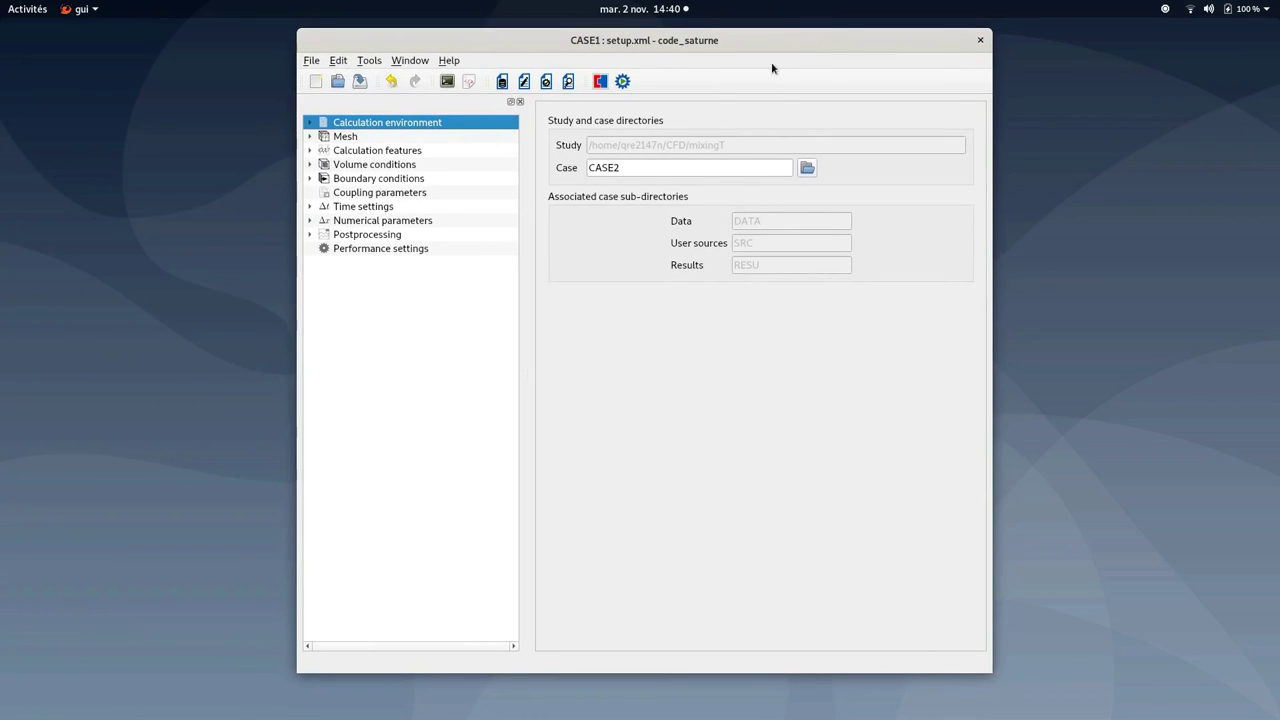
{"action": "double_click", "coordinate": [350, 142]}
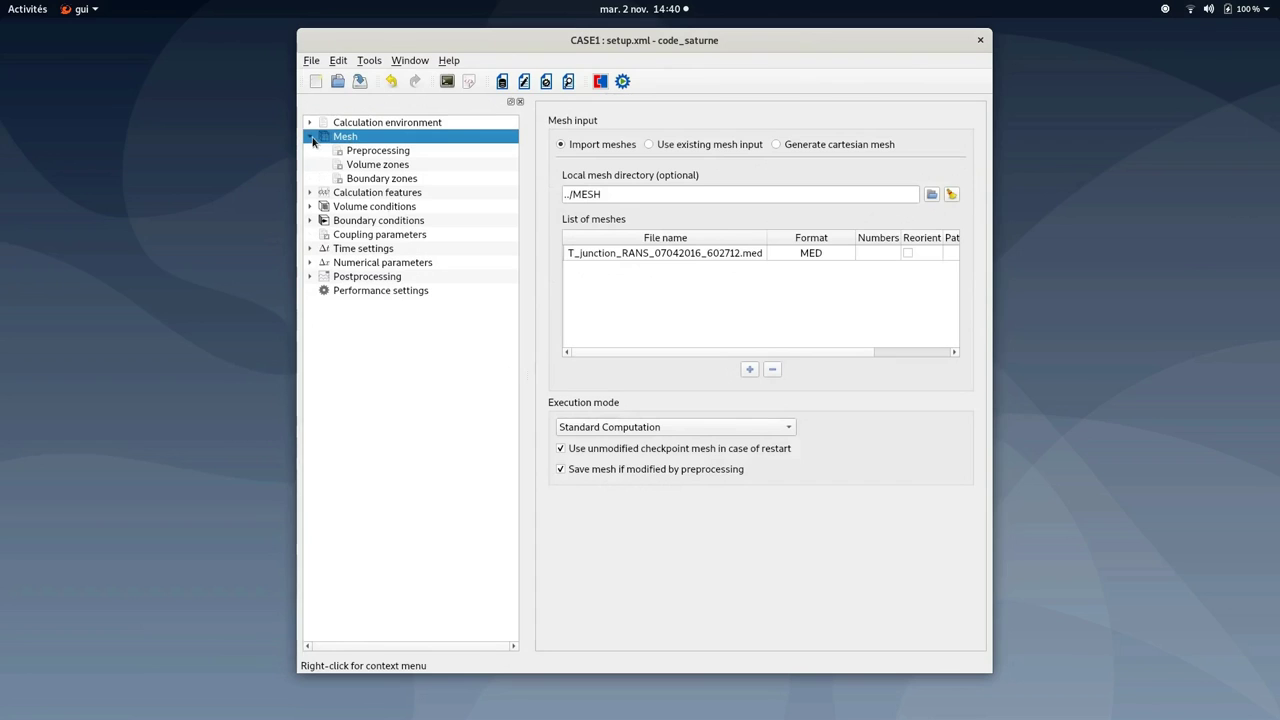
{"action": "left_click", "coordinate": [311, 138]}
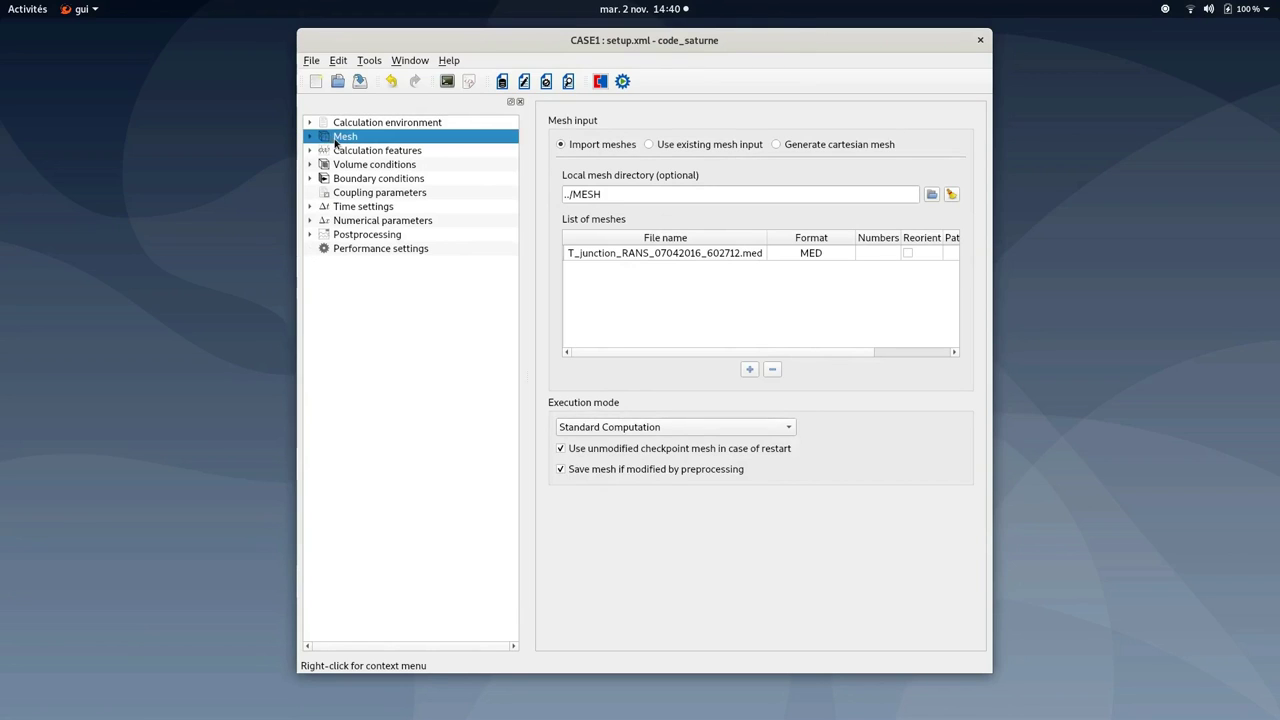
Step: Choose the Smagorinsky LES turbulence model under Calculation features, then go to Time settings
{"action": "left_click", "coordinate": [344, 152]}
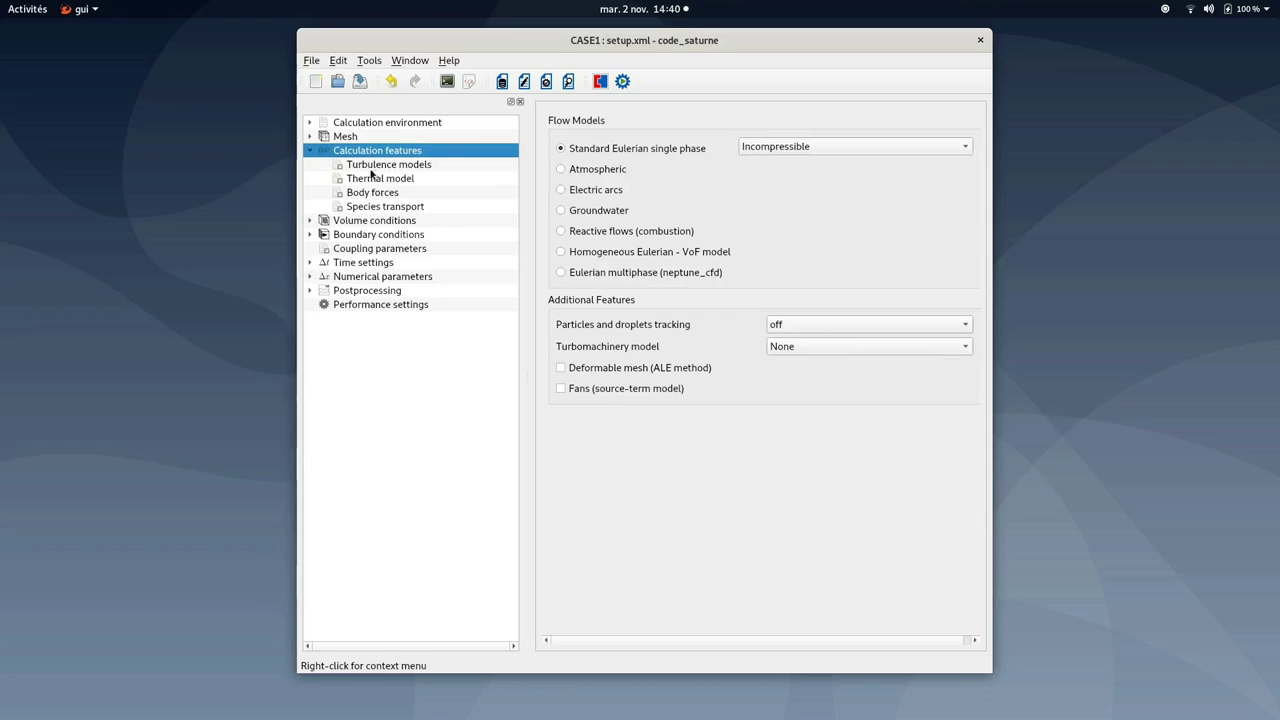
{"action": "left_click", "coordinate": [364, 166]}
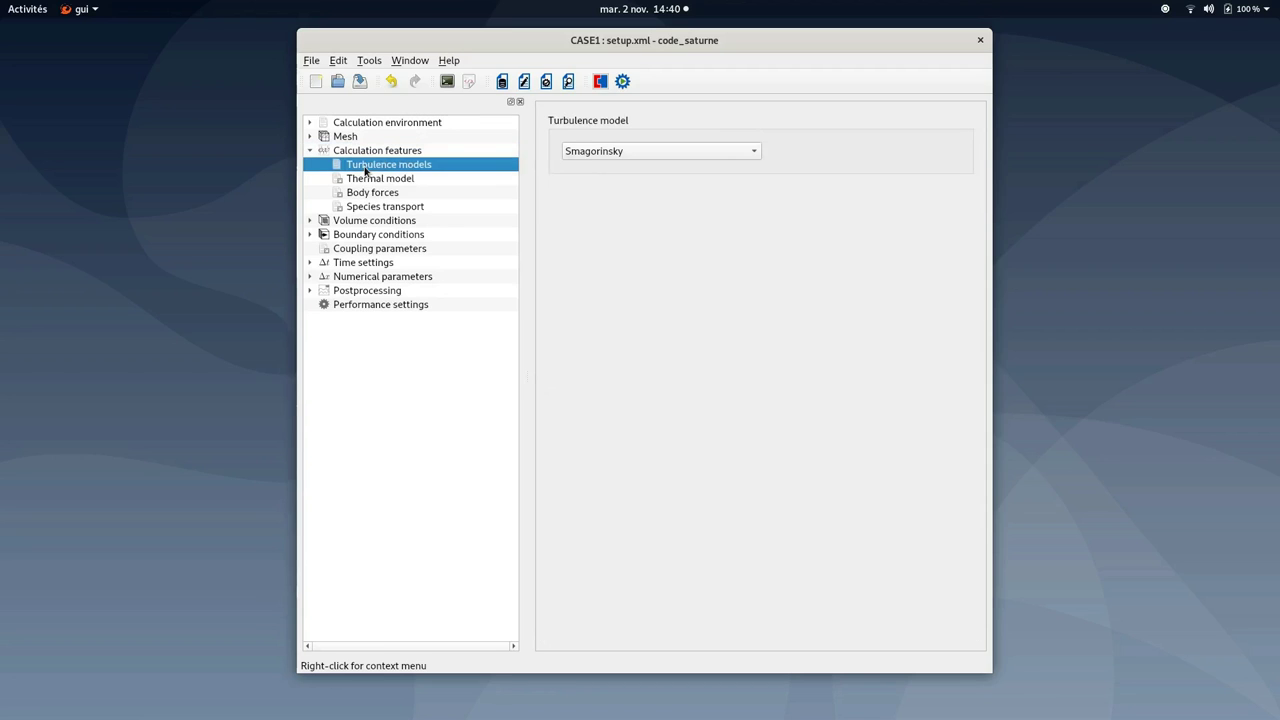
{"action": "left_click", "coordinate": [587, 155]}
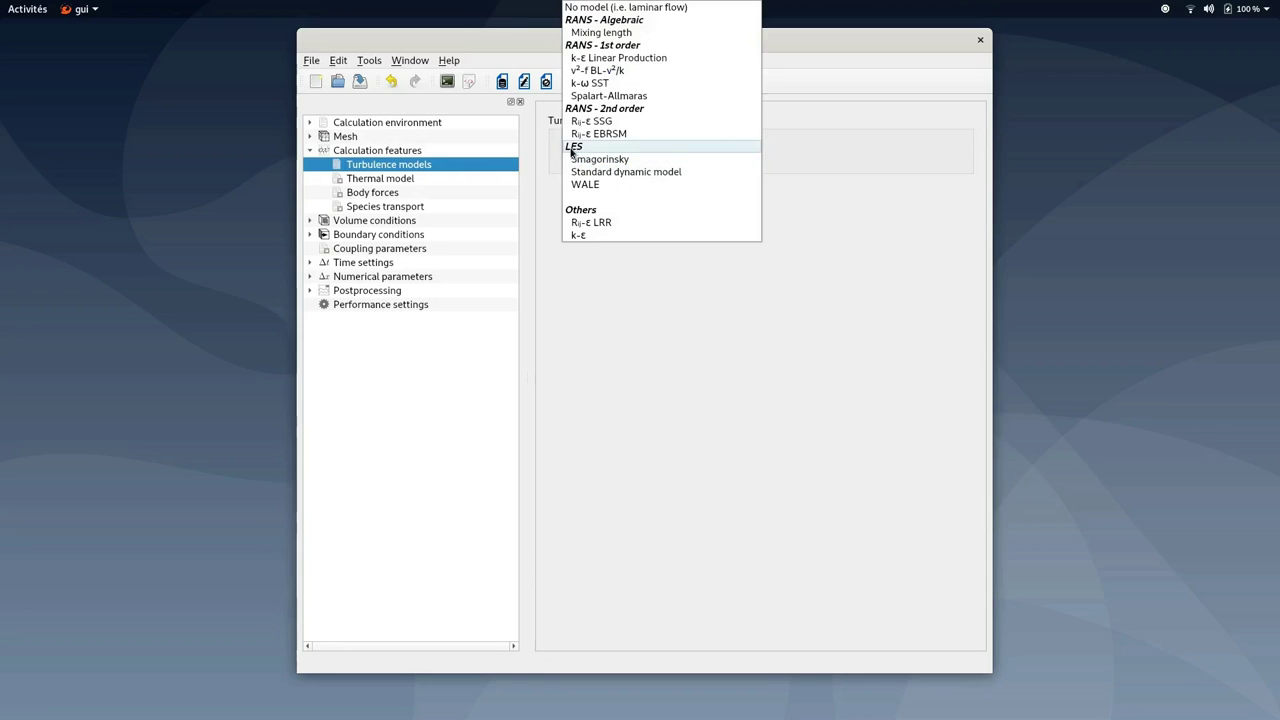
{"action": "left_click", "coordinate": [590, 162]}
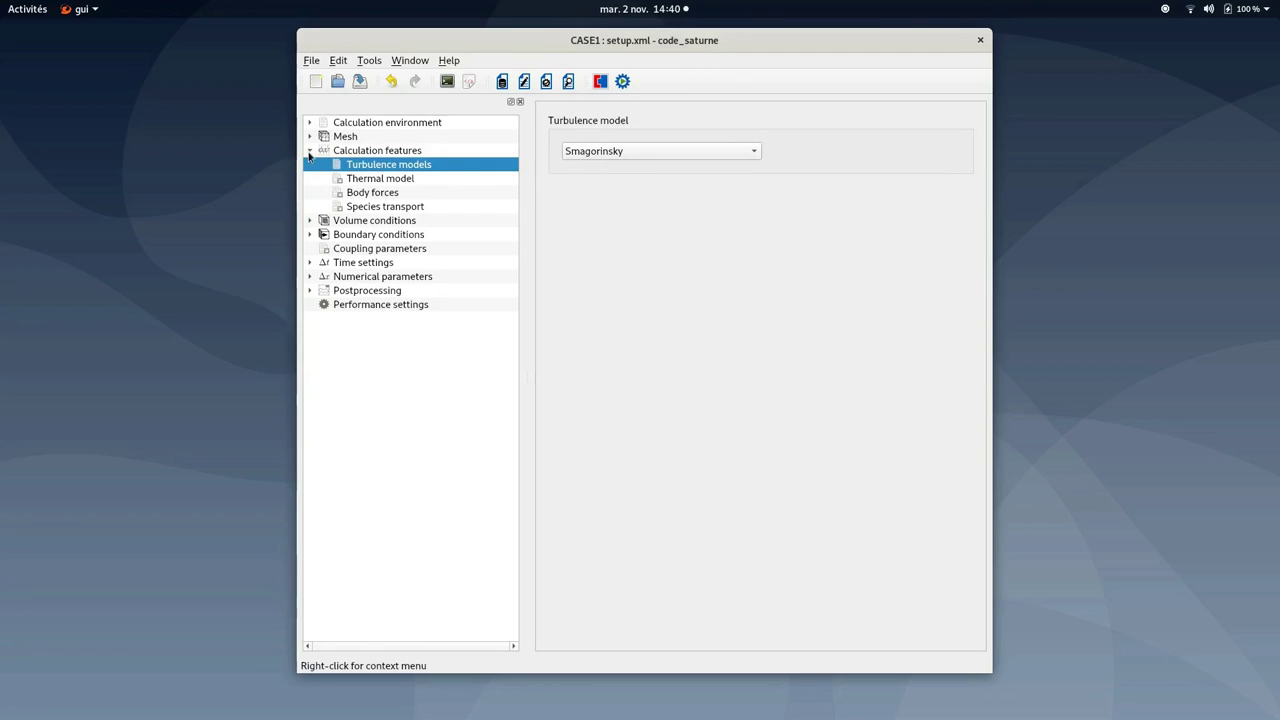
{"action": "left_click", "coordinate": [310, 151]}
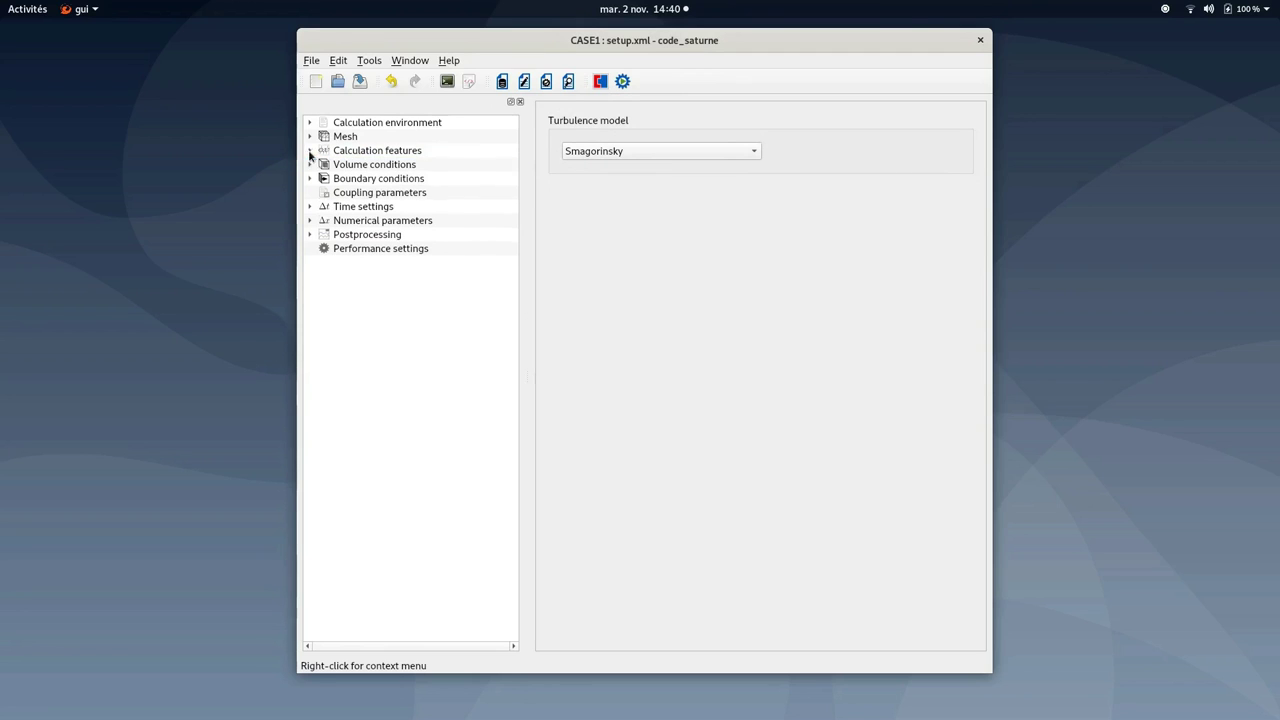
{"action": "left_click", "coordinate": [363, 206]}
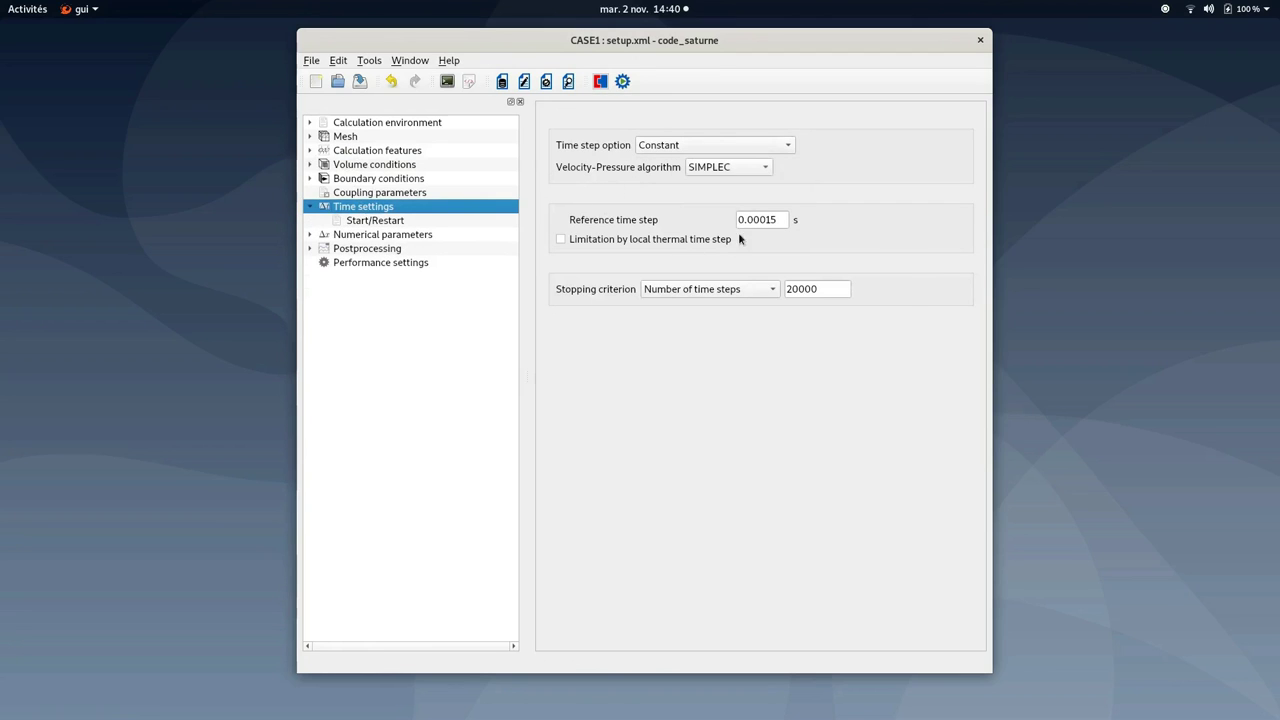
{"action": "mouse_move", "coordinate": [710, 230]}
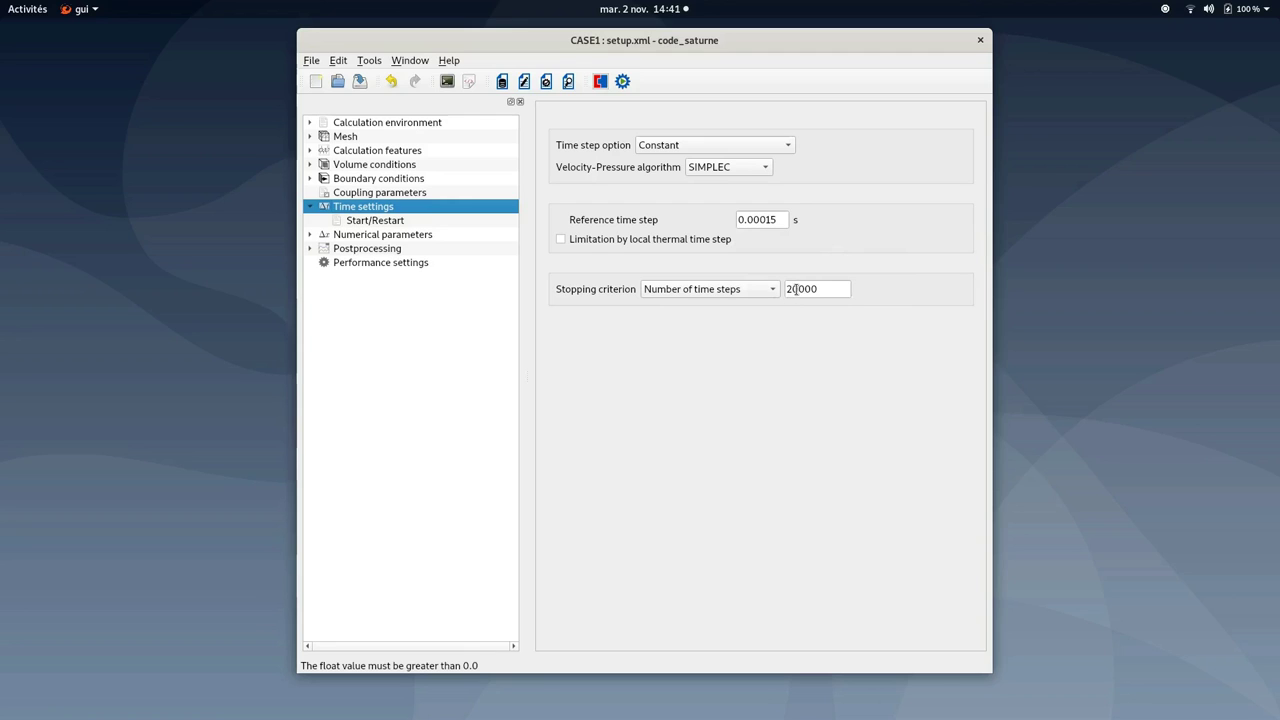
Step: On Postprocessing > Time averages, confirm ave_t averages only TempC, removing an accidental duplicate TempC
{"action": "left_click", "coordinate": [310, 207]}
{"action": "left_click", "coordinate": [355, 236]}
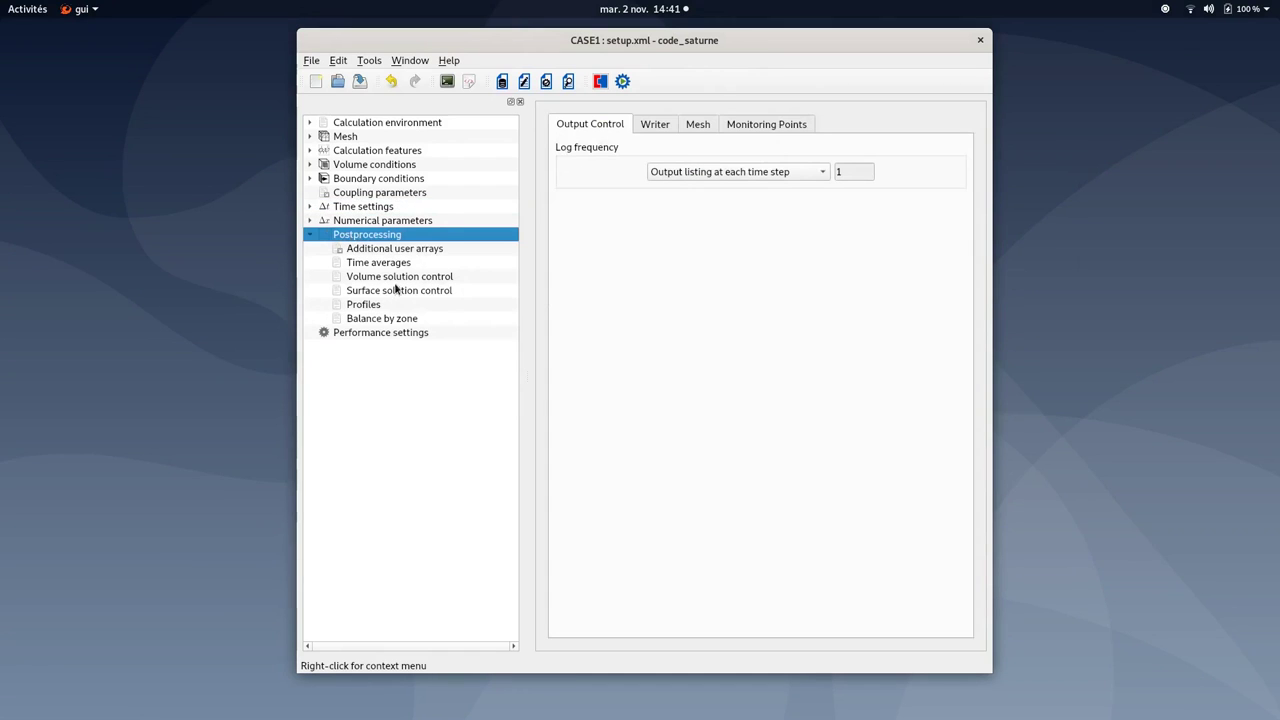
{"action": "left_click", "coordinate": [389, 265]}
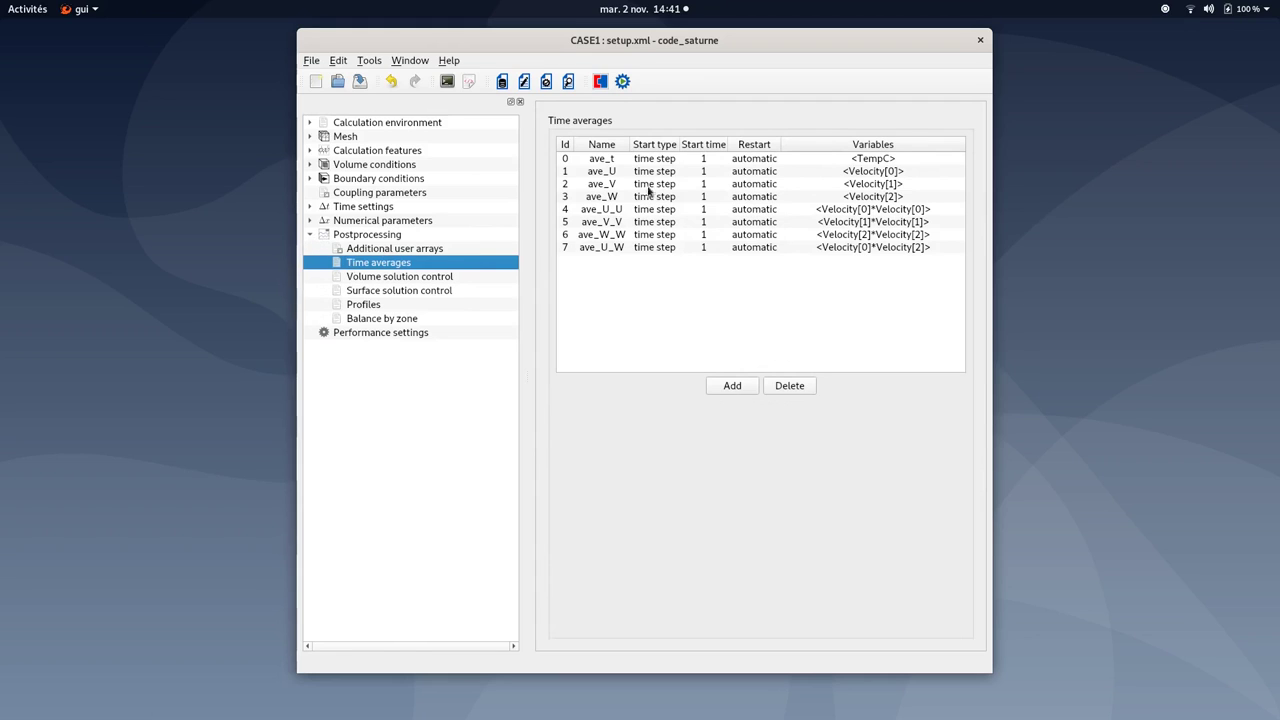
{"action": "left_click", "coordinate": [604, 160]}
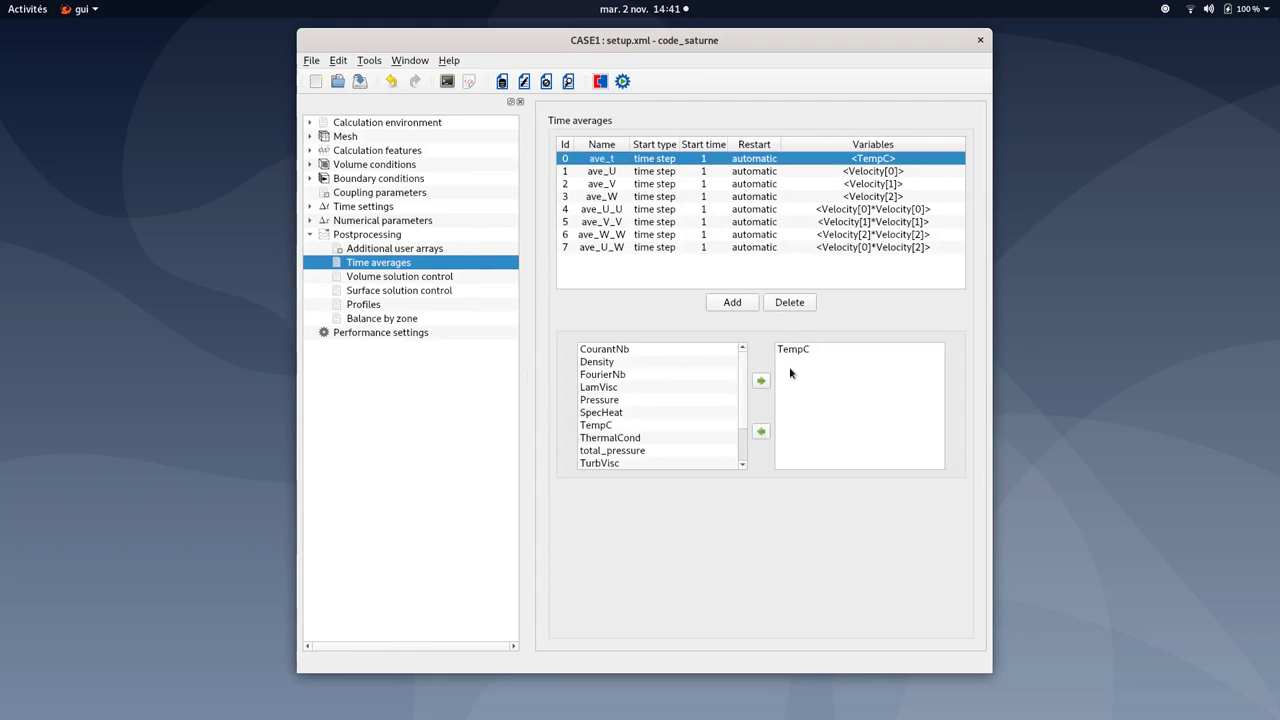
{"action": "left_click", "coordinate": [614, 427]}
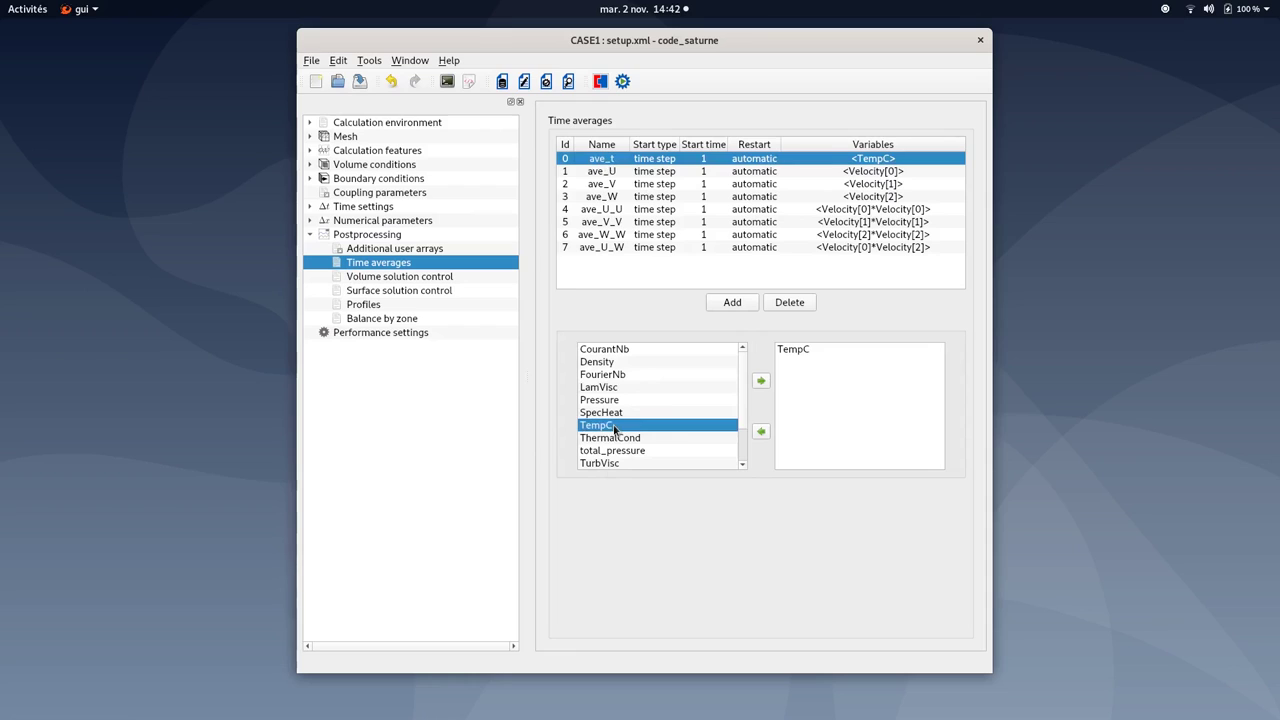
{"action": "left_click", "coordinate": [802, 350]}
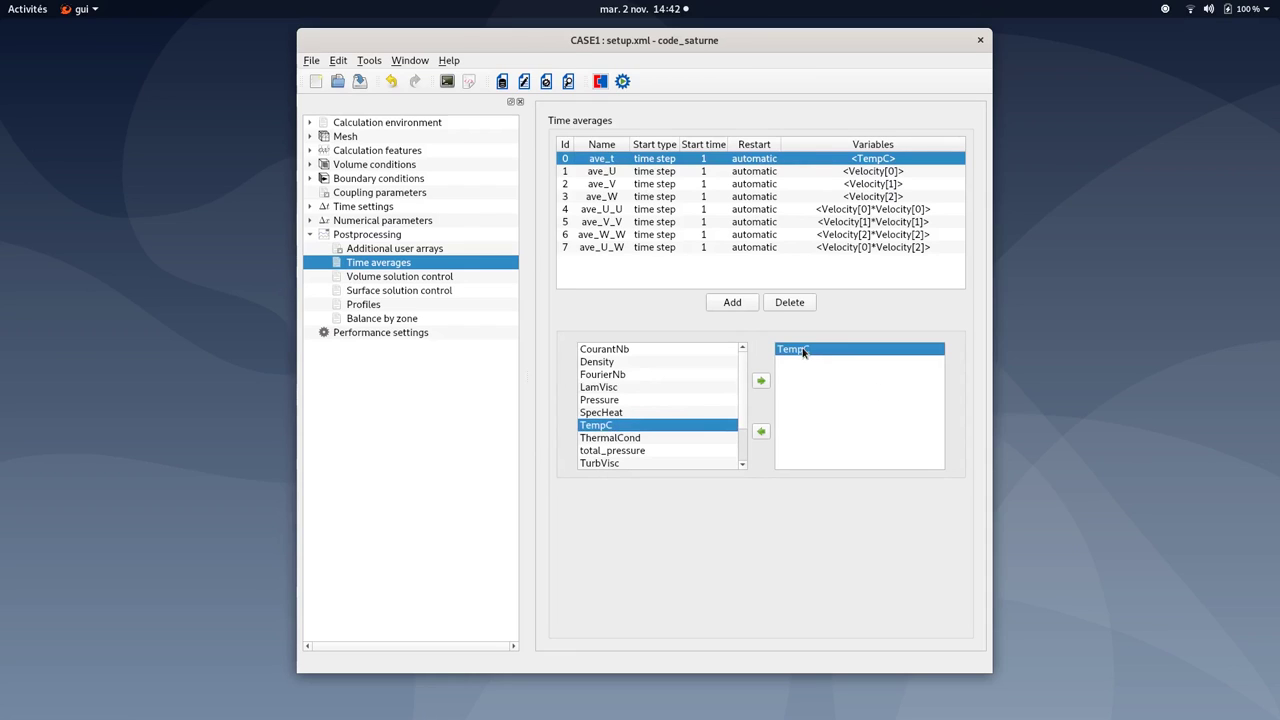
{"action": "left_click", "coordinate": [760, 382]}
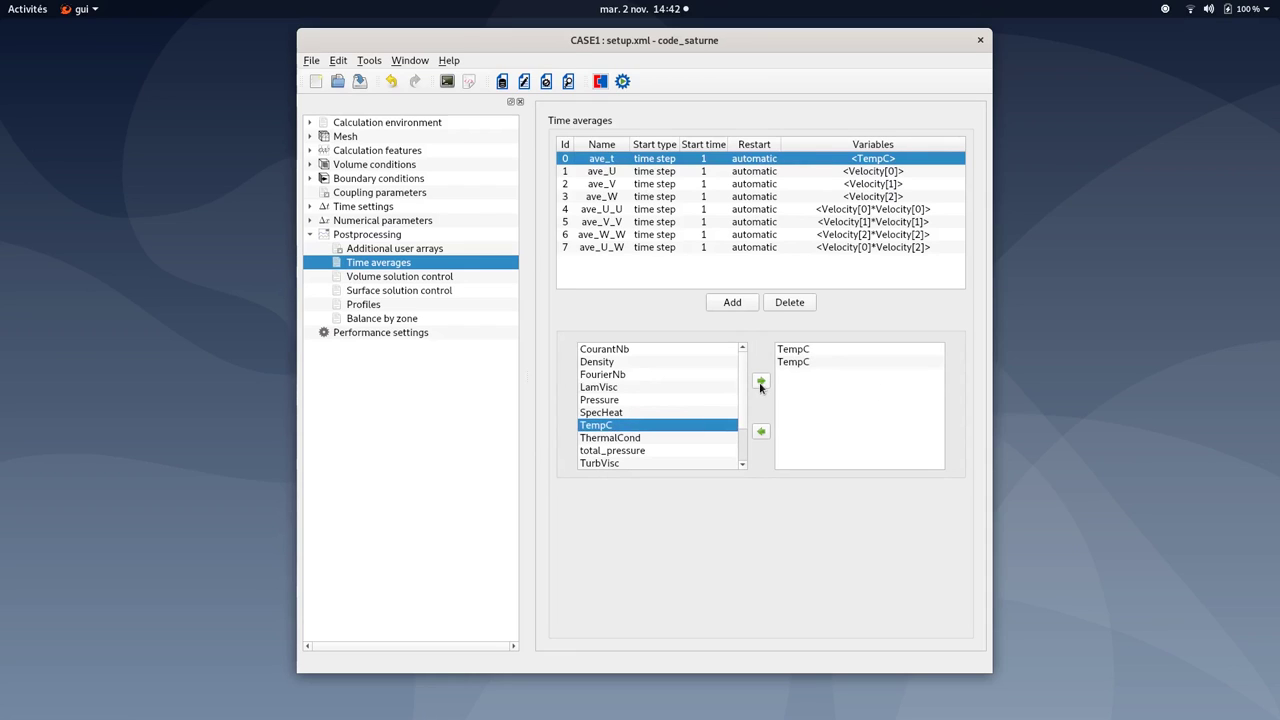
{"action": "left_click", "coordinate": [803, 362]}
{"action": "left_click", "coordinate": [761, 433]}
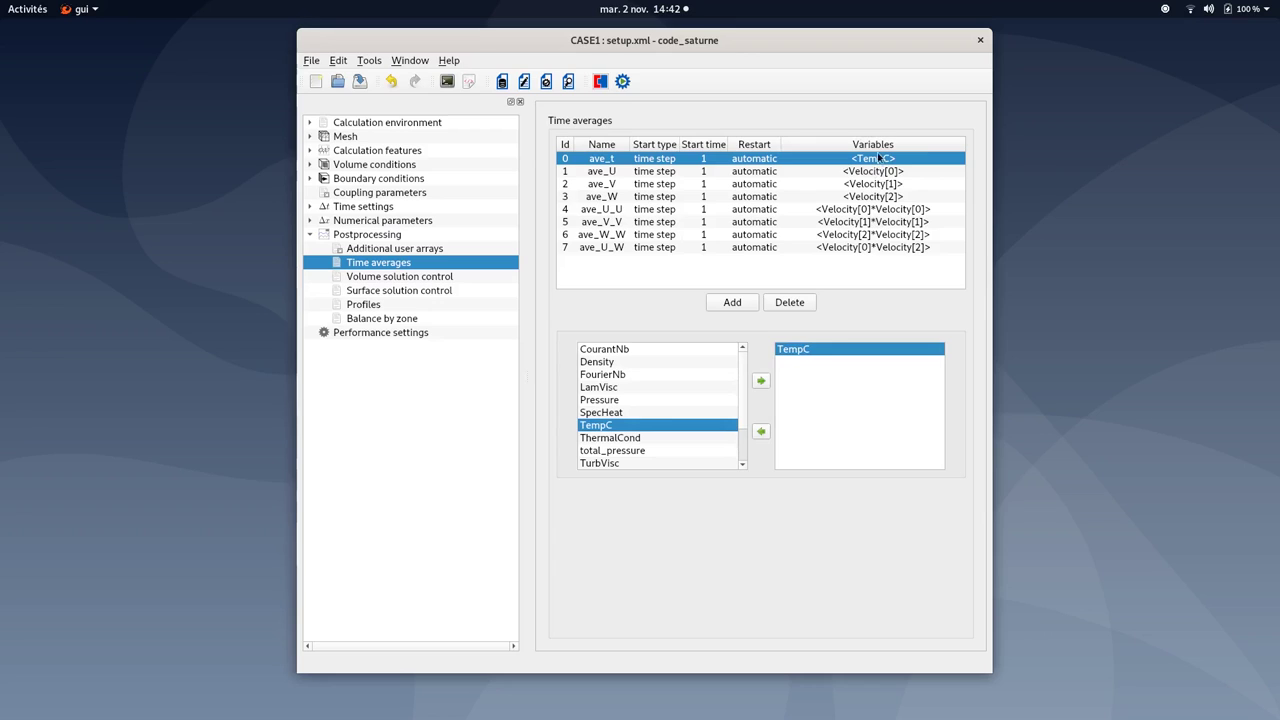
{"action": "left_click", "coordinate": [311, 236]}
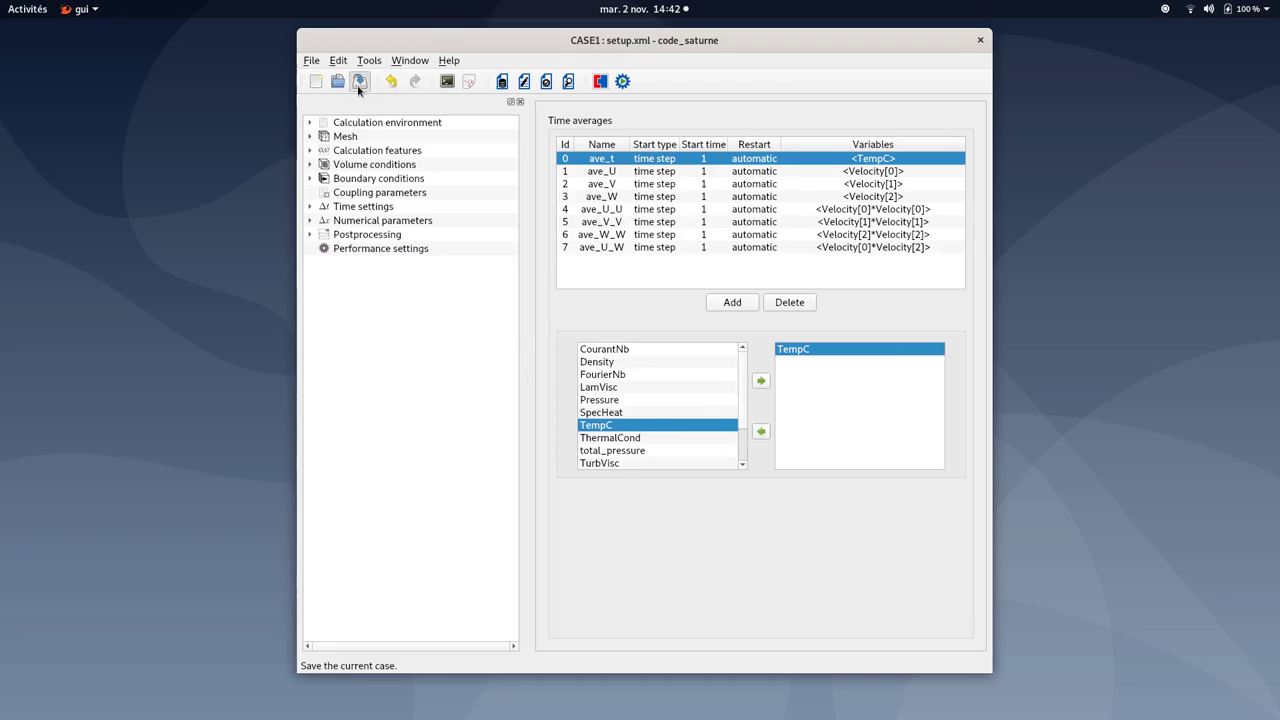
Step: Save the case and run the calculation with 4 processes and 2 threads each
{"action": "left_click", "coordinate": [359, 85]}
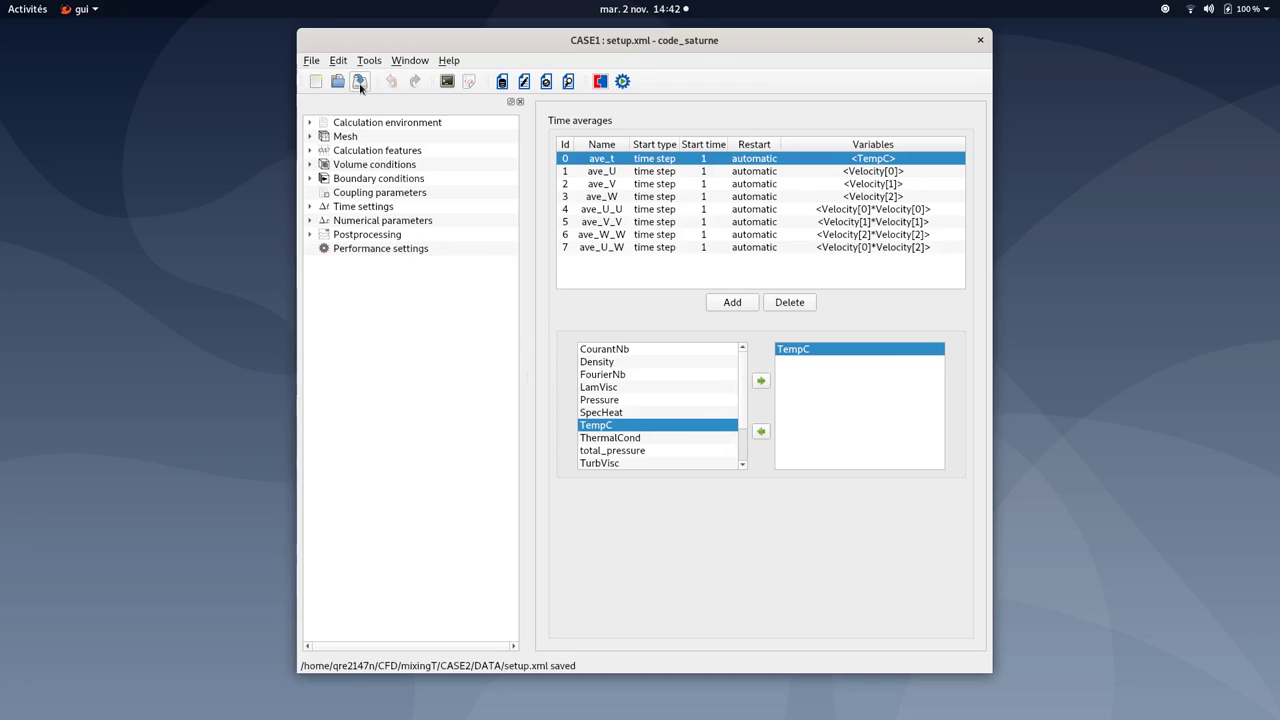
{"action": "left_click", "coordinate": [622, 82]}
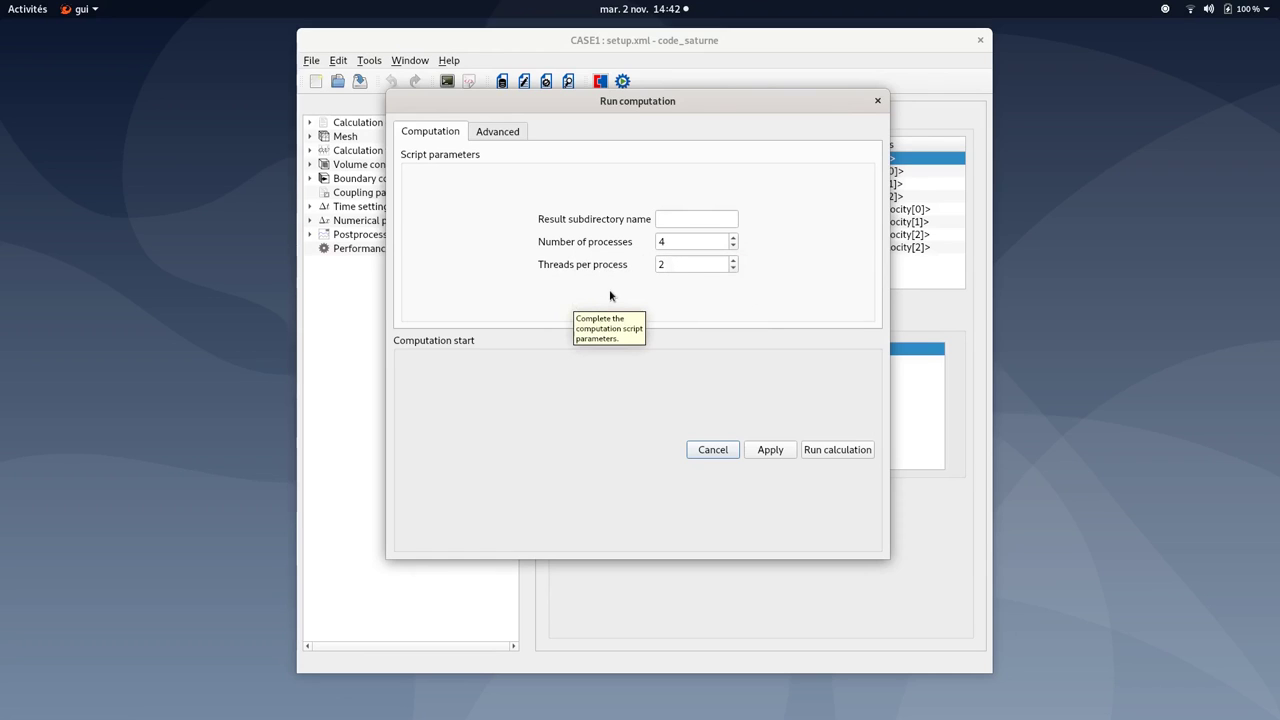
{"action": "left_click", "coordinate": [836, 456]}
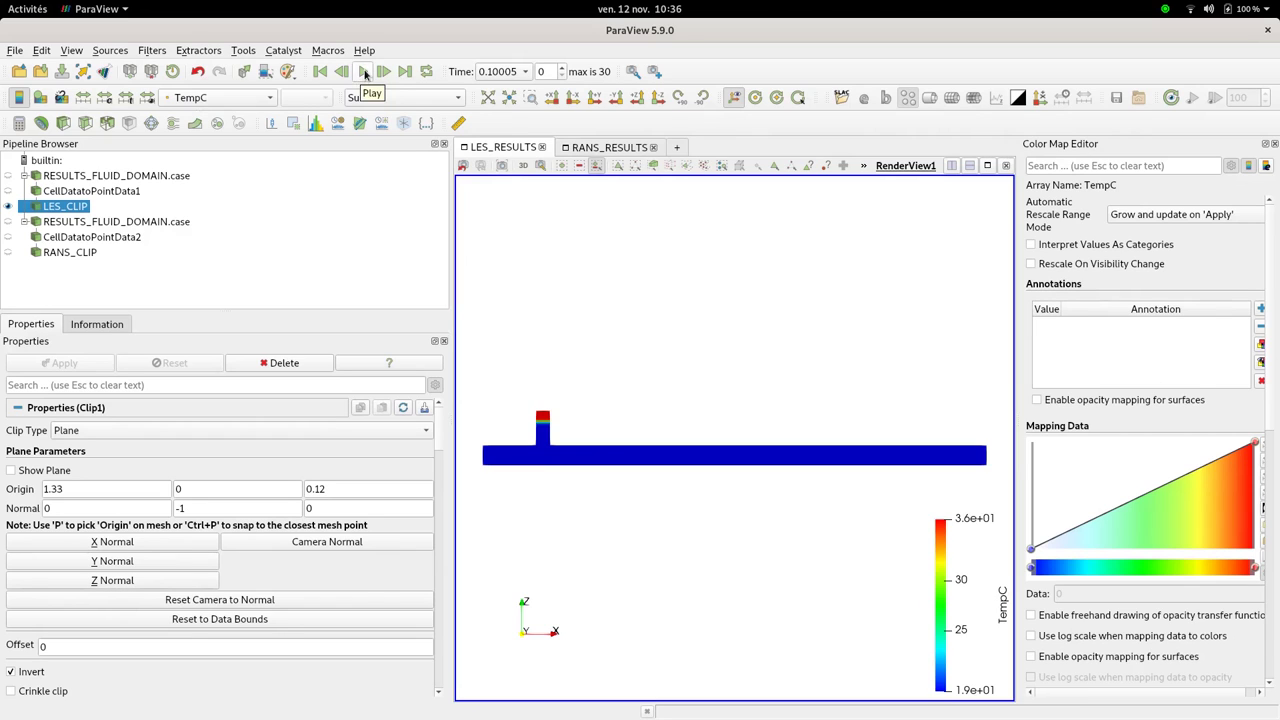
Step: Play the LES_RESULTS TempC animation through to the final time 205.3
{"action": "left_click", "coordinate": [366, 76]}
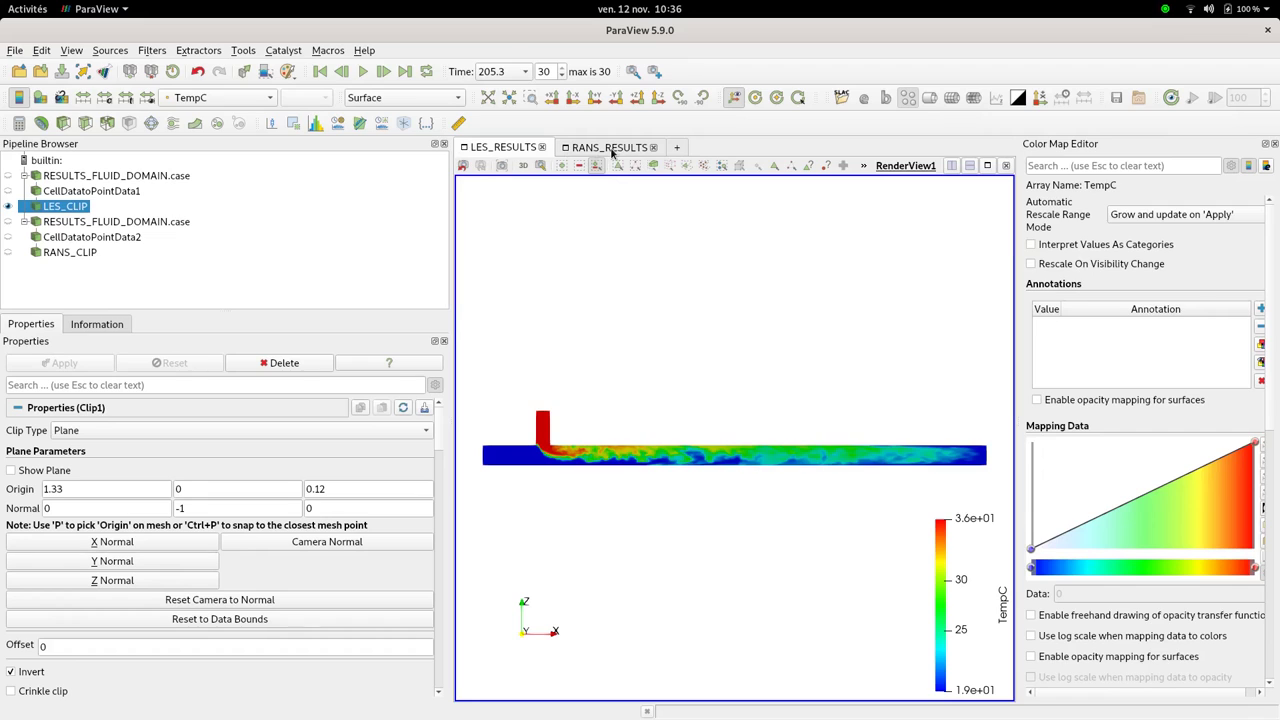
{"action": "left_click", "coordinate": [612, 150]}
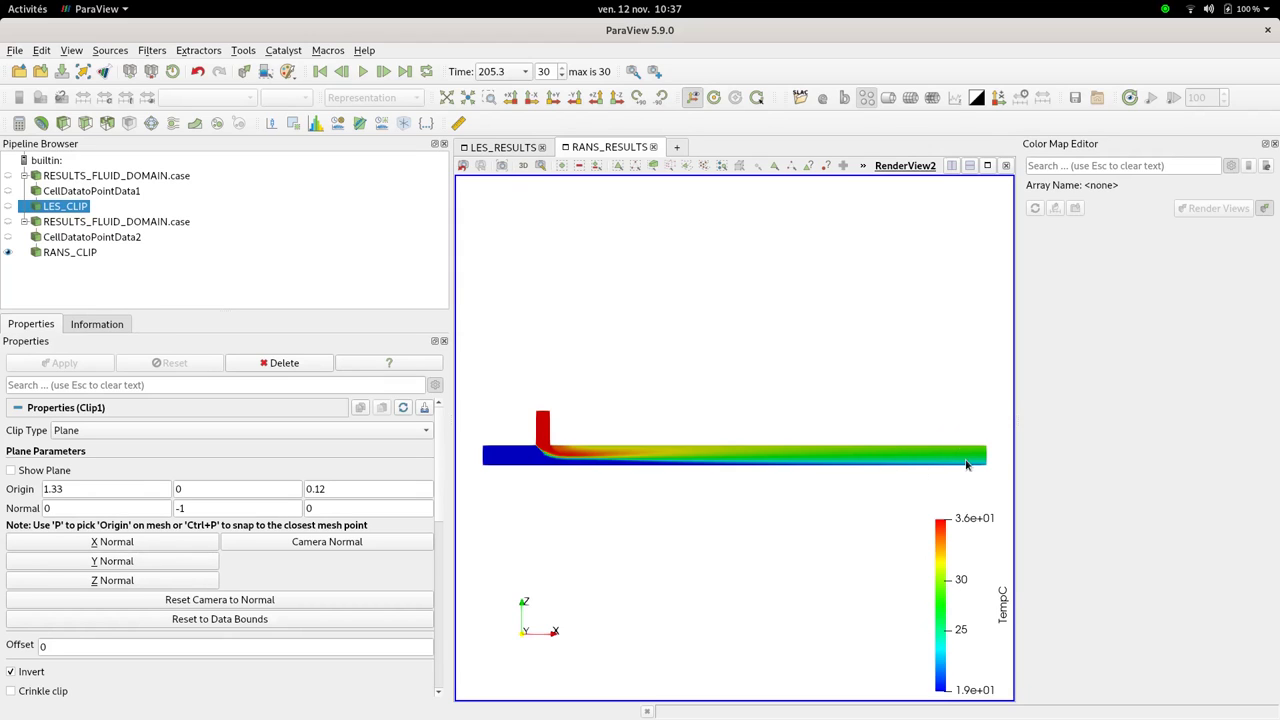
{"action": "left_click", "coordinate": [500, 148]}
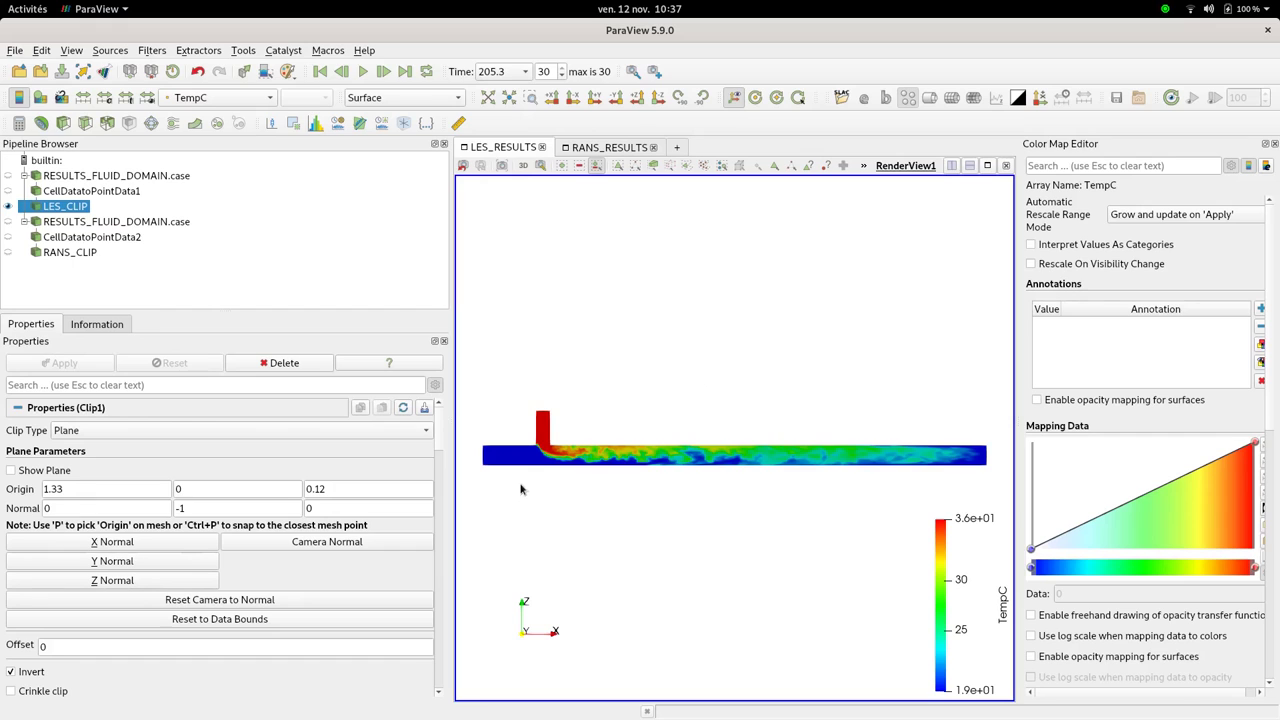
Step: Zoom onto the tee junction and colour LES_CLIP by Velocity, rescaled to 0.023–1.5
{"action": "scroll", "coordinate": [590, 497], "scroll_direction": "up", "scroll_amount": 10}
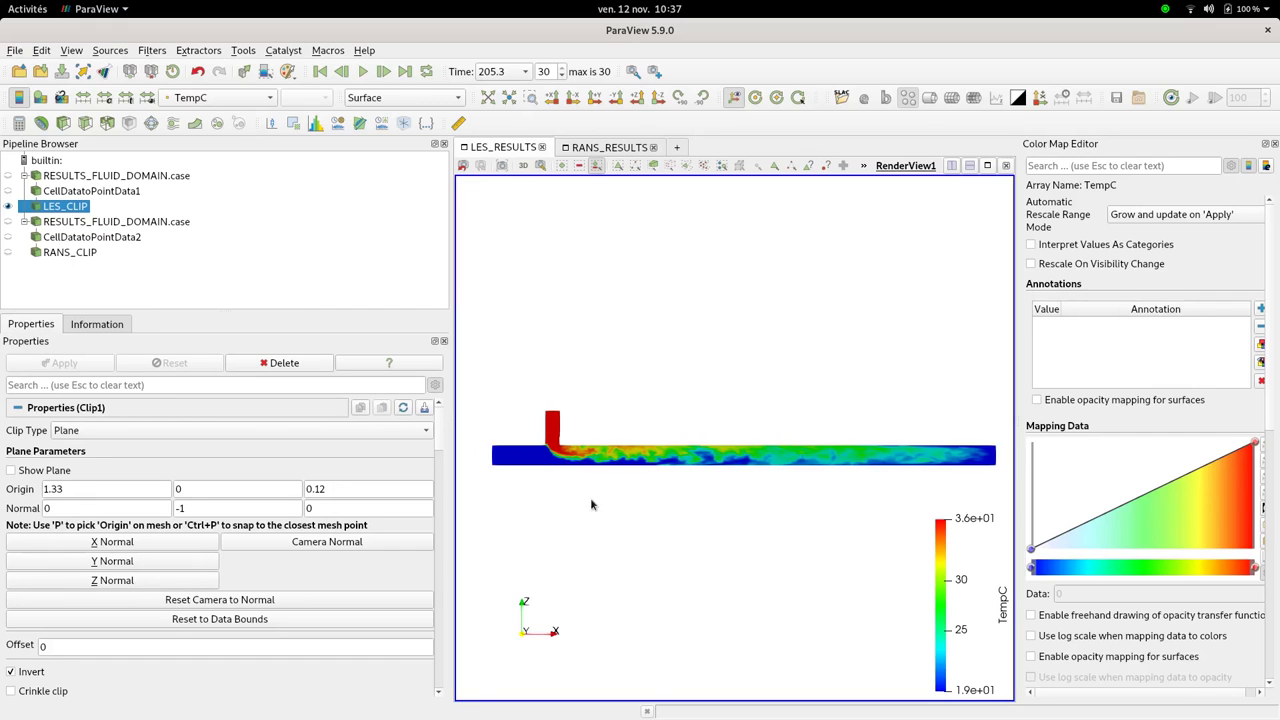
{"action": "left_click_drag", "start_coordinate": [706, 453], "coordinate": [674, 510]}
{"action": "scroll", "coordinate": [646, 481], "scroll_direction": "up", "scroll_amount": 2}
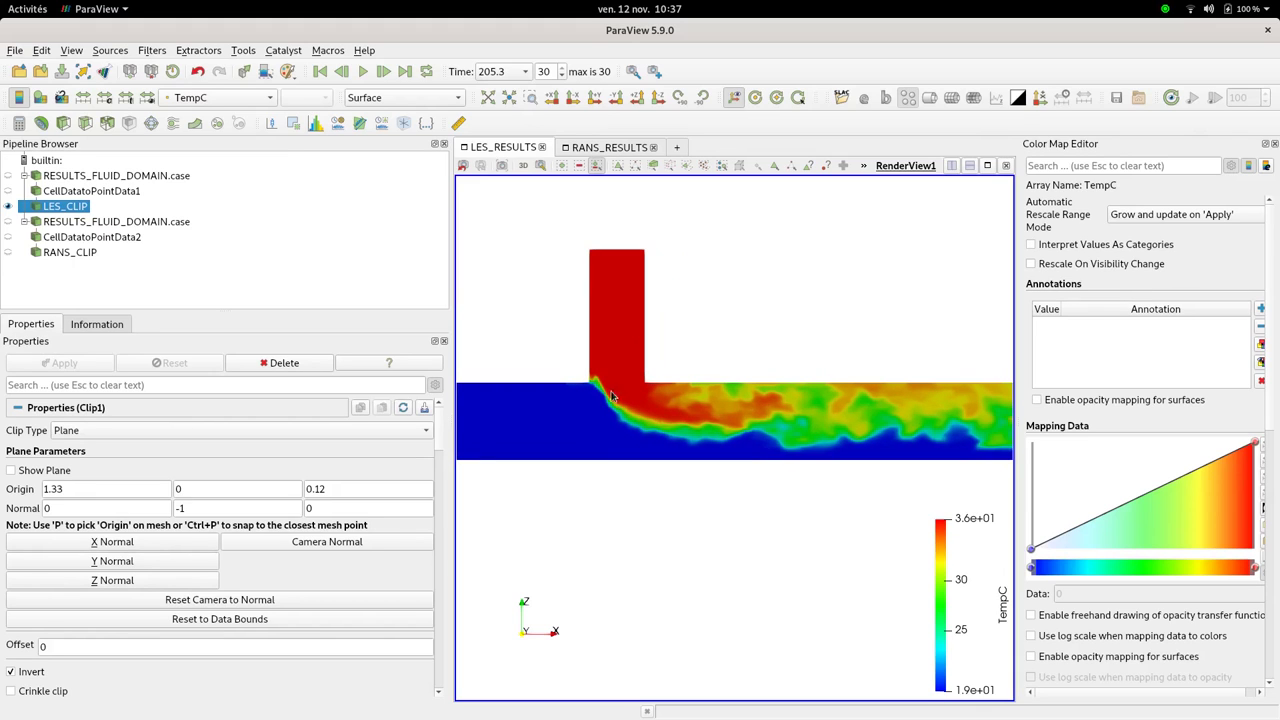
{"action": "left_click", "coordinate": [245, 97]}
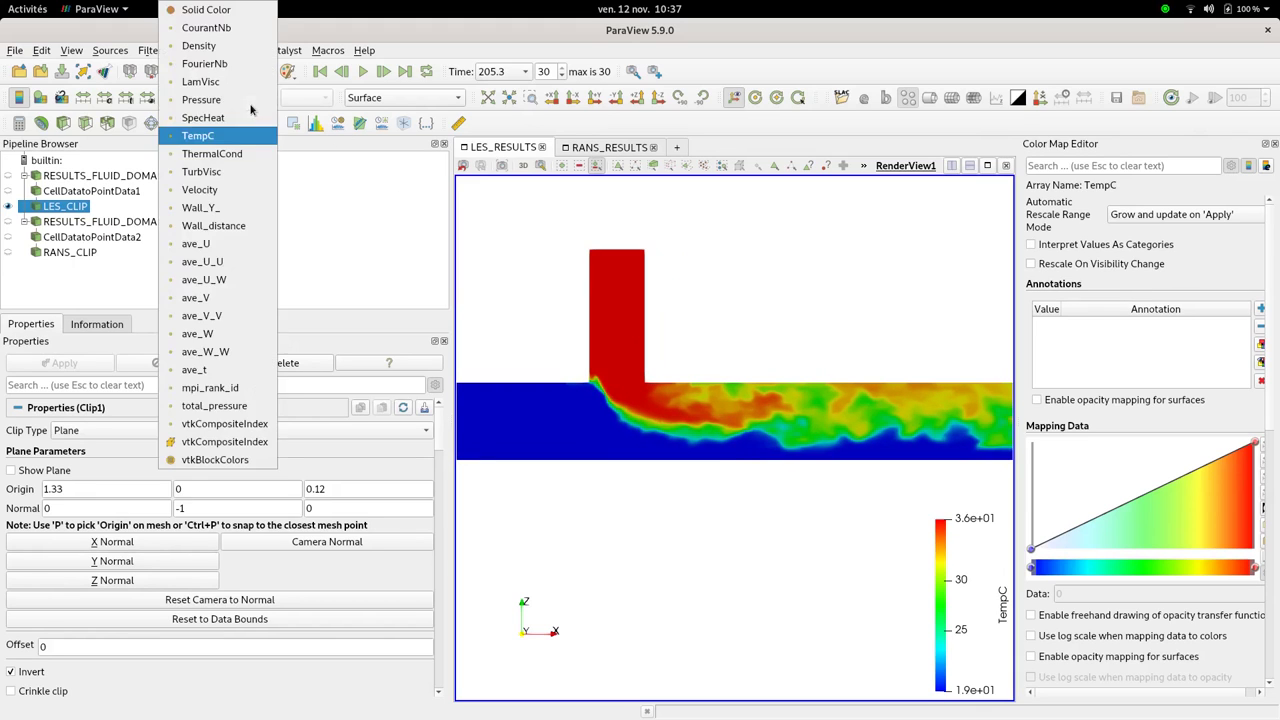
{"action": "left_click", "coordinate": [257, 191]}
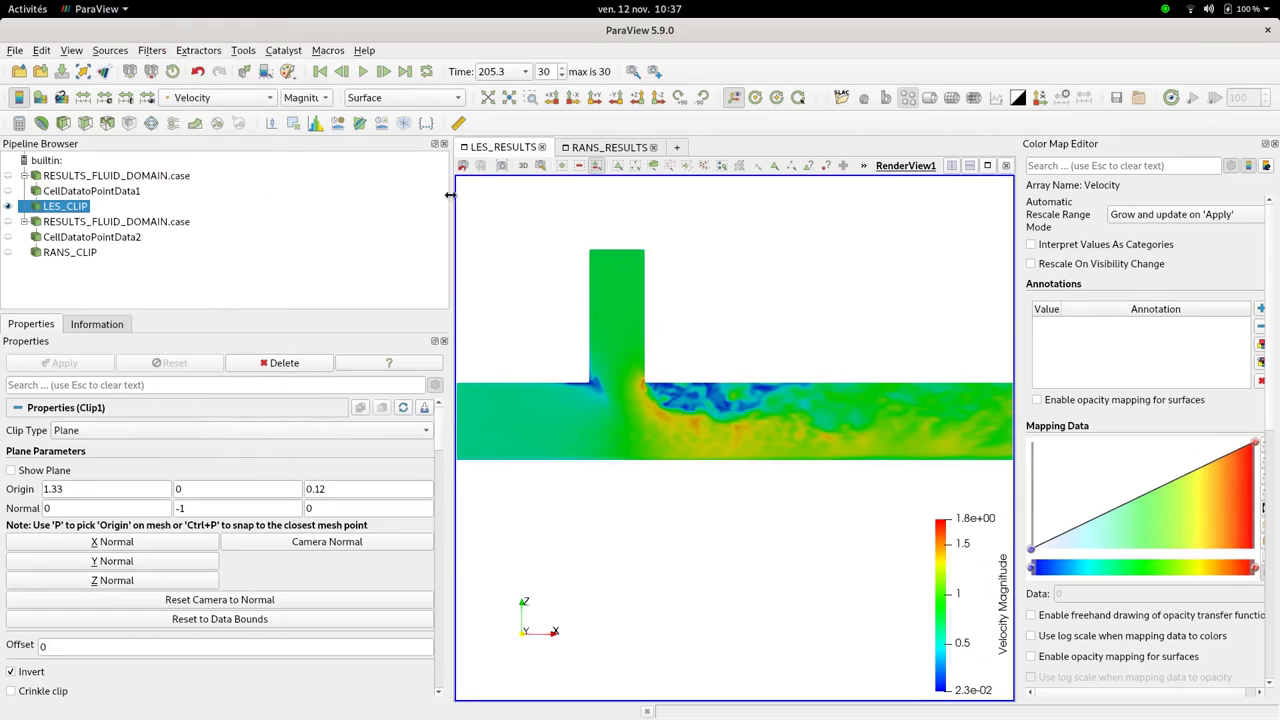
{"action": "left_click", "coordinate": [147, 98]}
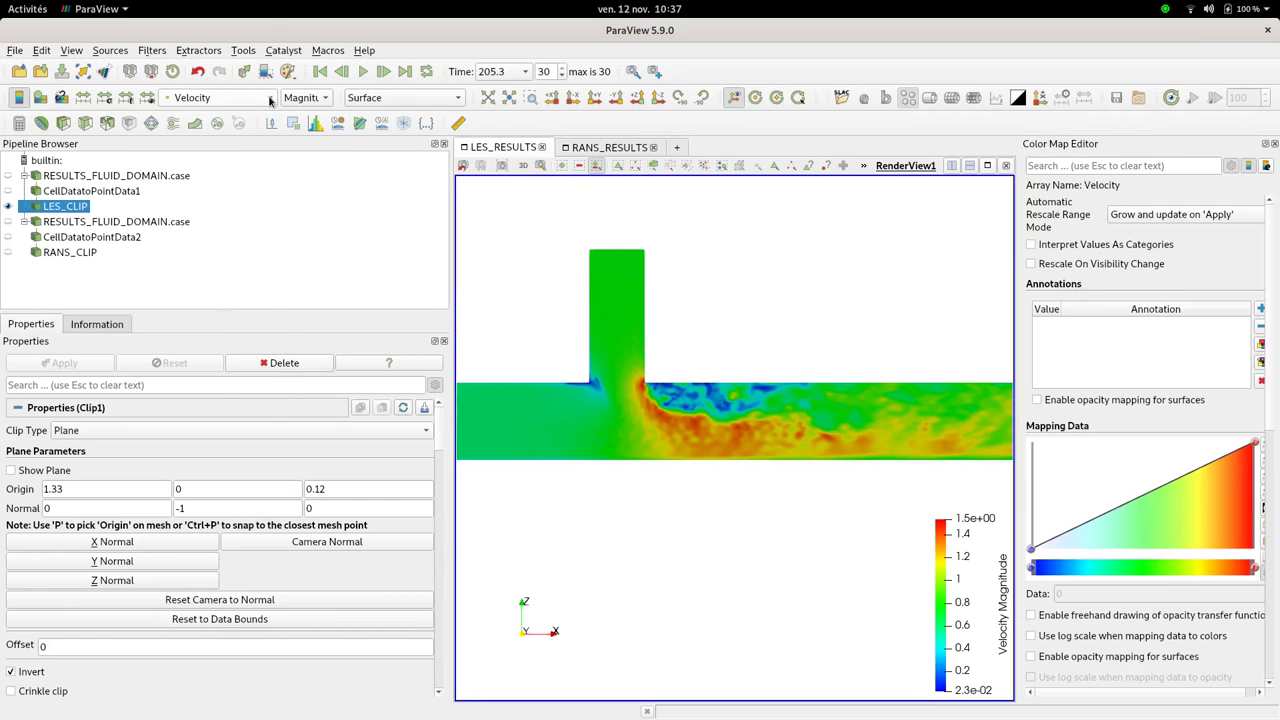
{"action": "left_click", "coordinate": [269, 99]}
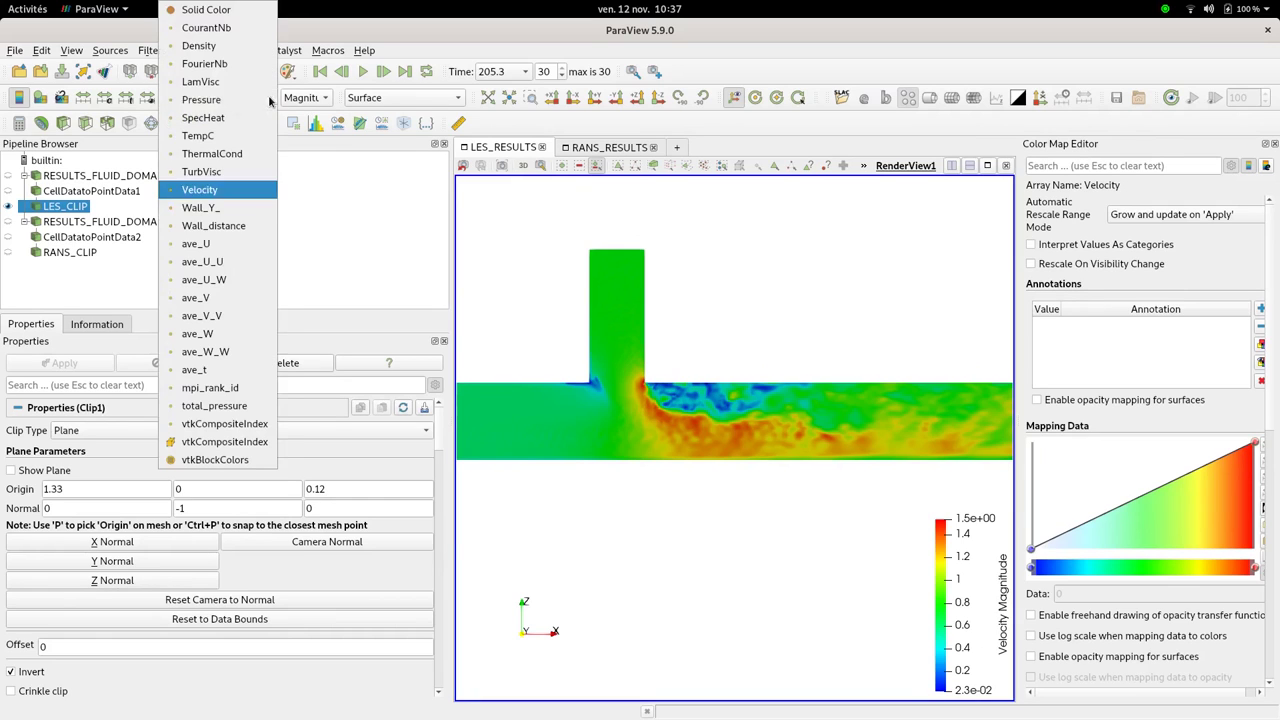
Step: Colour LES_CLIP by ave_U_U using the Blue to Red Rainbow preset, rescaled to 2.9e-06–1.8
{"action": "left_click", "coordinate": [230, 265]}
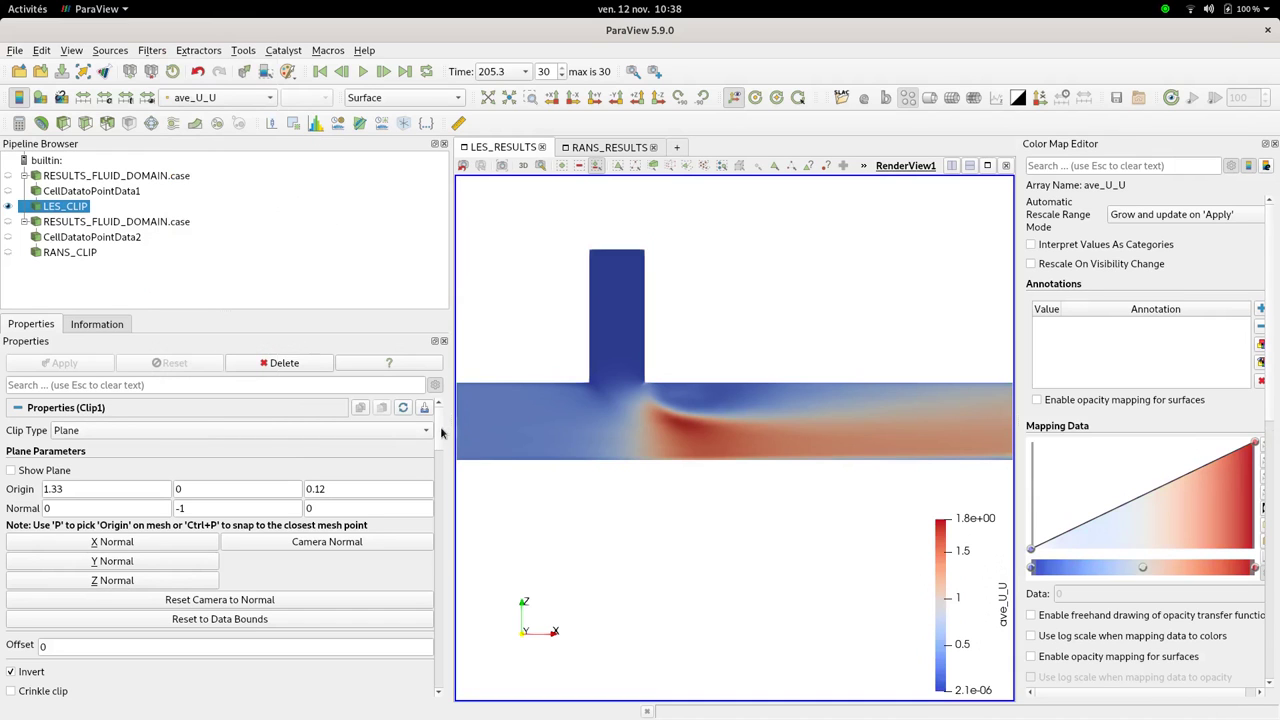
{"action": "scroll", "coordinate": [446, 435], "scroll_direction": "down", "scroll_amount": 5}
{"action": "scroll", "coordinate": [448, 440], "scroll_direction": "up", "scroll_amount": 4}
{"action": "scroll", "coordinate": [446, 443], "scroll_direction": "down", "scroll_amount": 4}
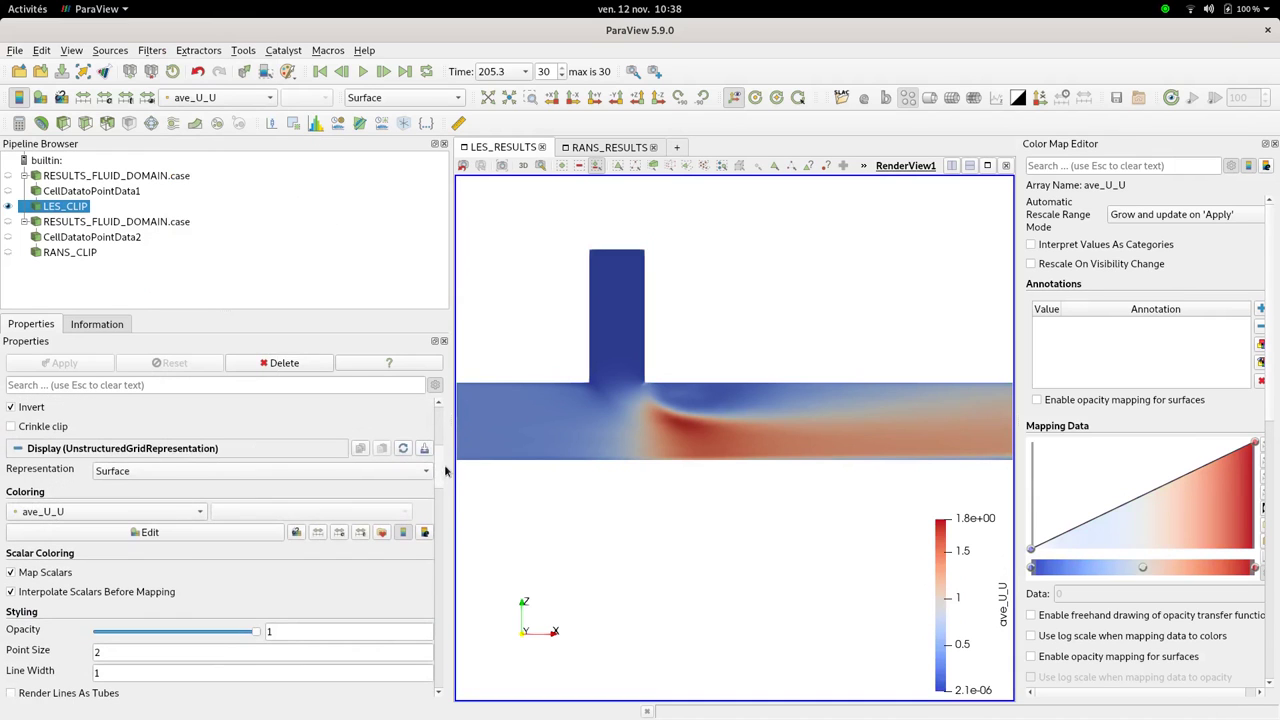
{"action": "left_click", "coordinate": [392, 524]}
{"action": "left_click", "coordinate": [808, 212]}
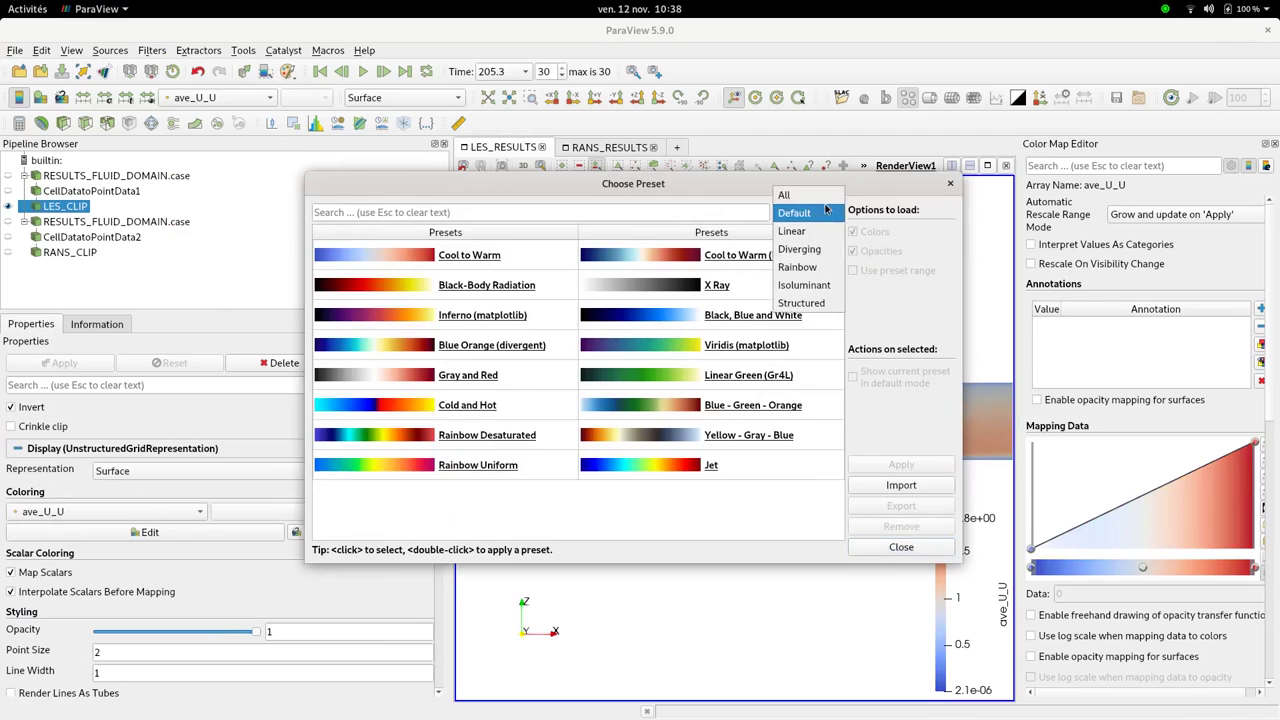
{"action": "left_click", "coordinate": [816, 270]}
{"action": "left_click", "coordinate": [752, 293]}
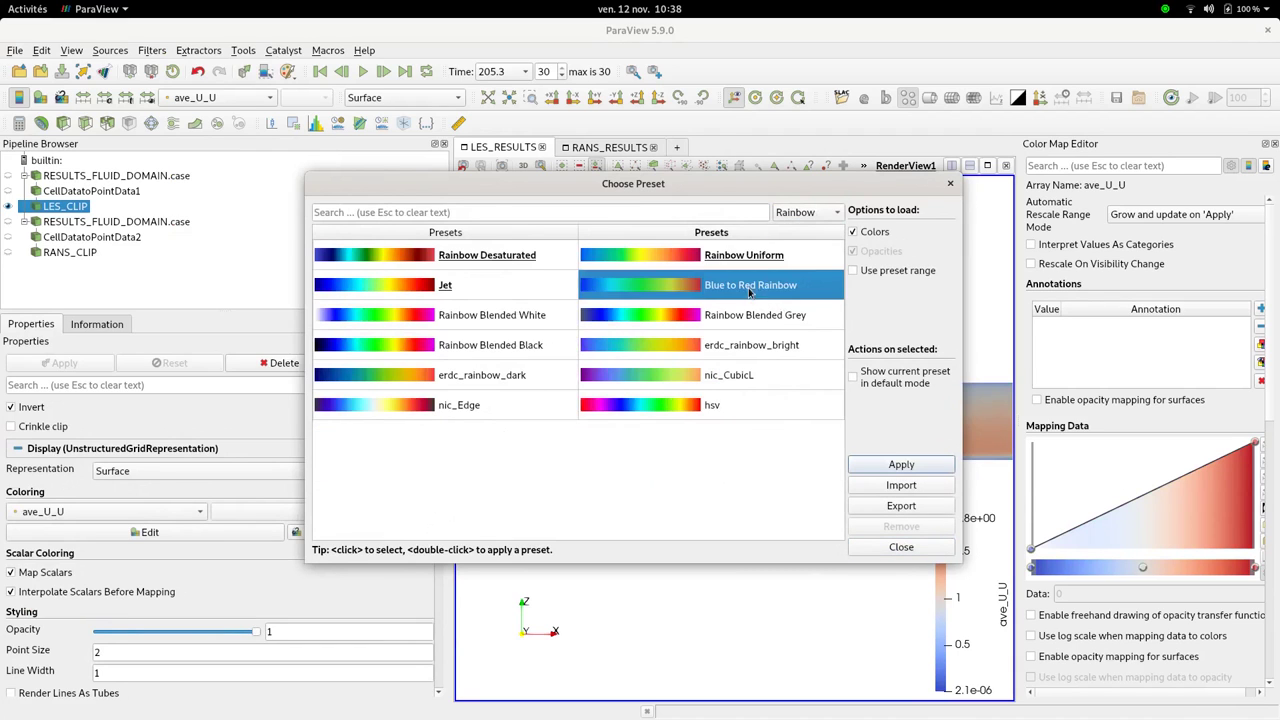
{"action": "left_click", "coordinate": [899, 466]}
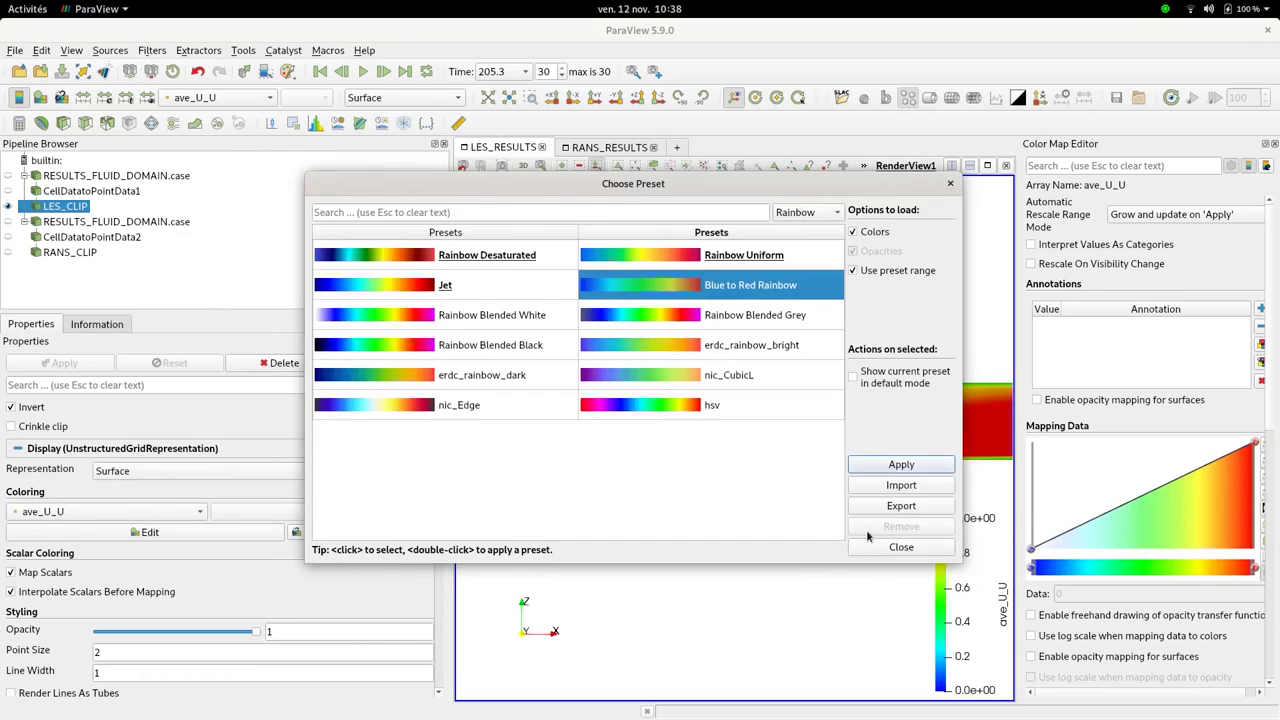
{"action": "left_click", "coordinate": [869, 550]}
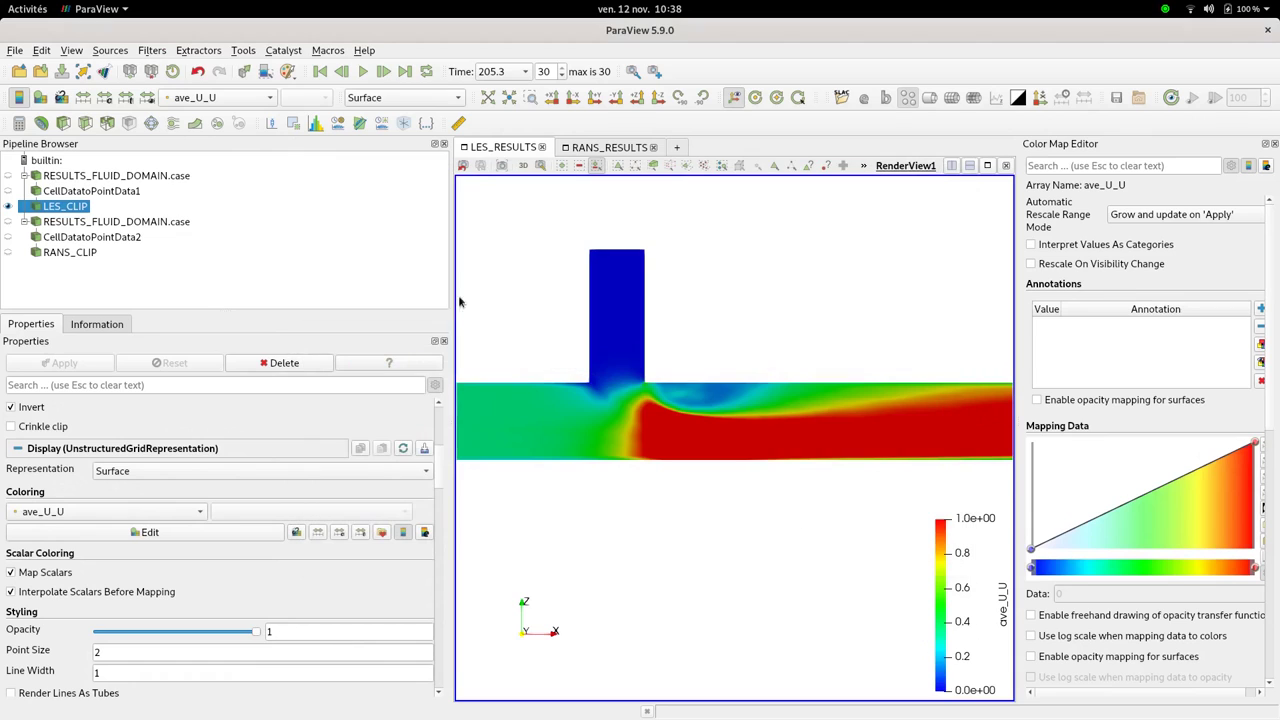
{"action": "left_click", "coordinate": [147, 97]}
Step: Rotate the clip and set the -Y view to see the pipe from the side
{"action": "scroll", "coordinate": [590, 381], "scroll_direction": "down", "scroll_amount": 5}
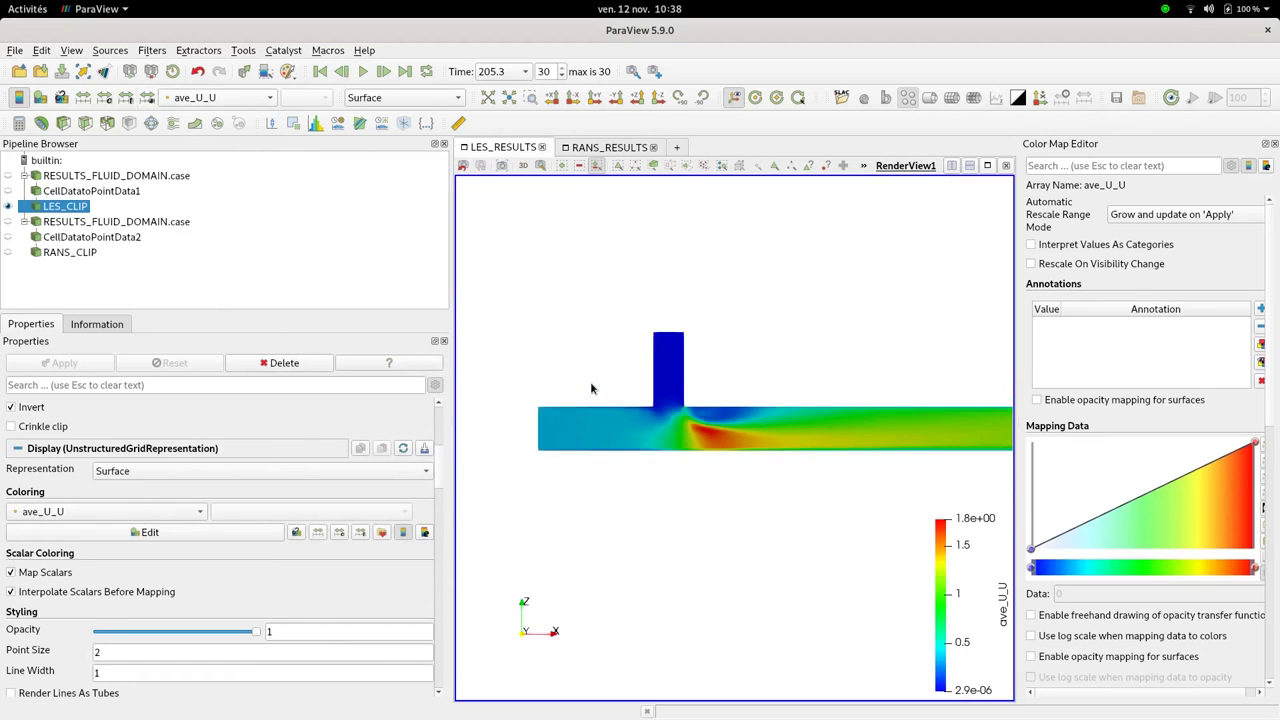
{"action": "left_click_drag", "start_coordinate": [783, 491], "coordinate": [718, 435]}
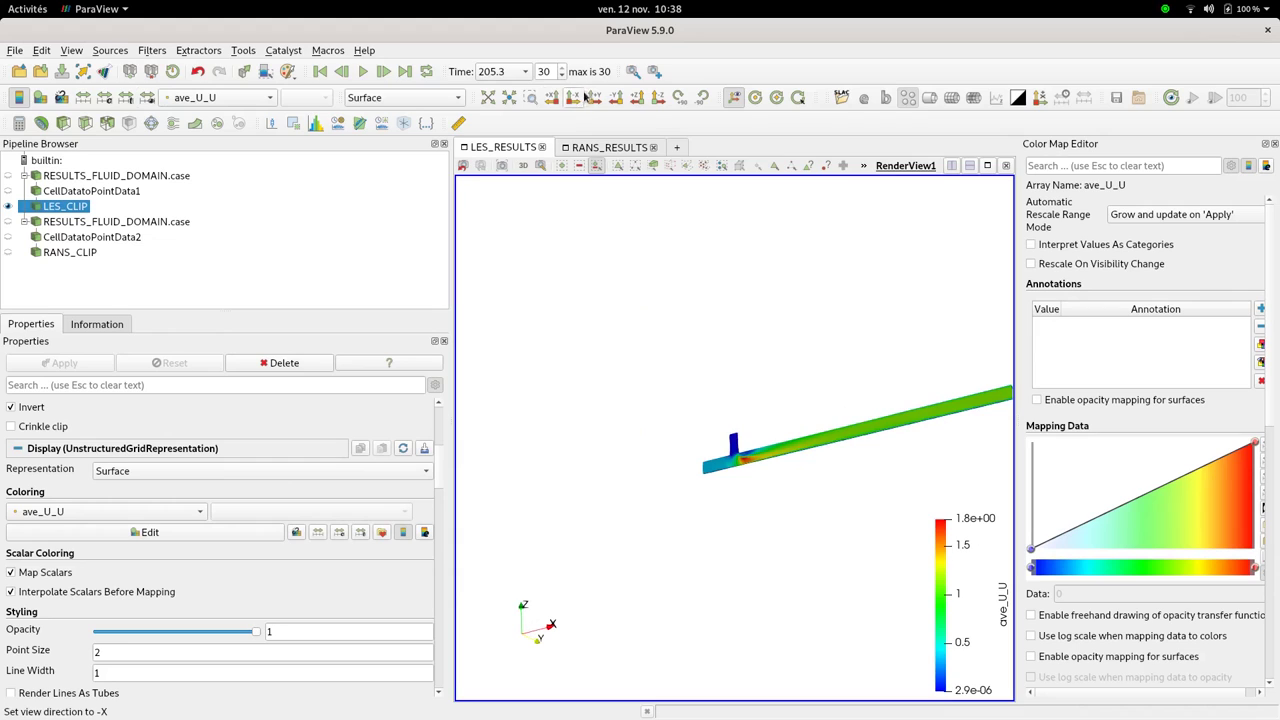
{"action": "left_click", "coordinate": [573, 100]}
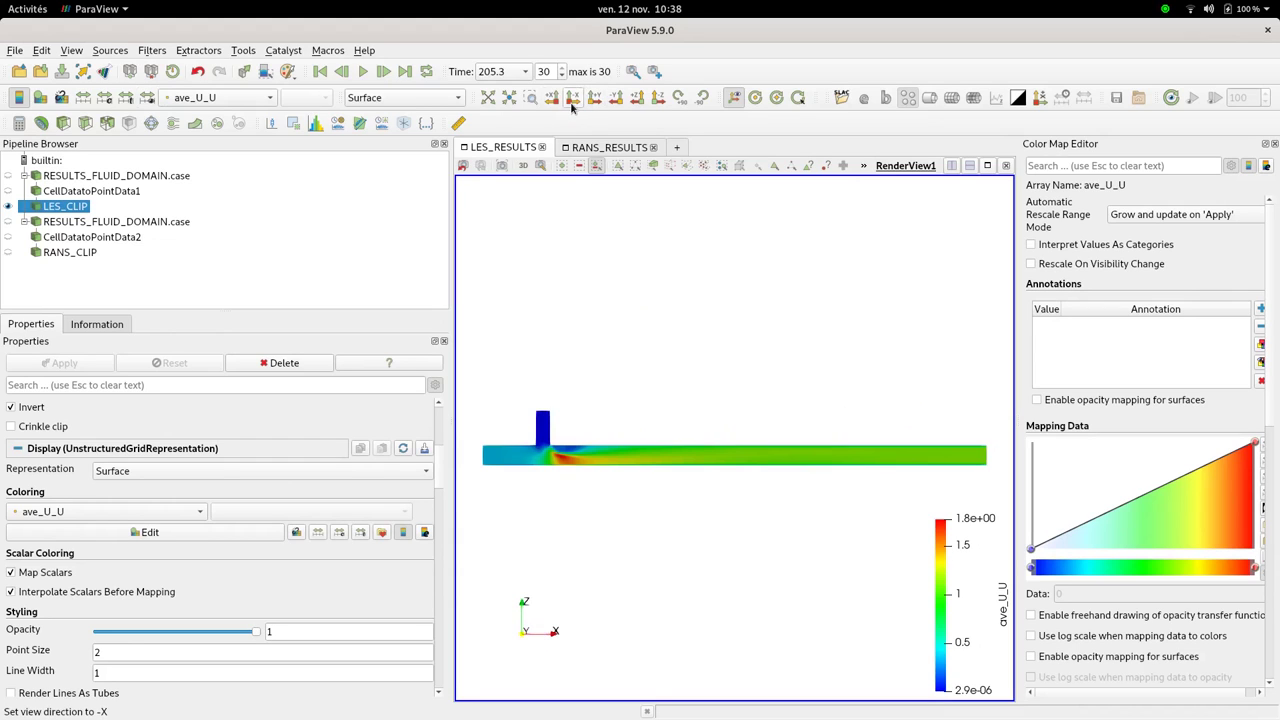